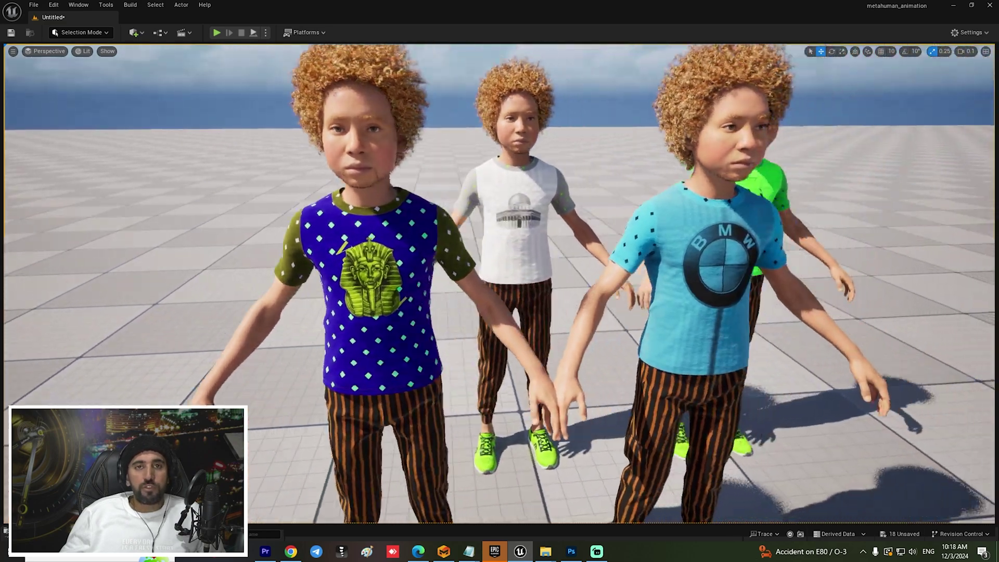
right_drag(499, 284, 499, 283)
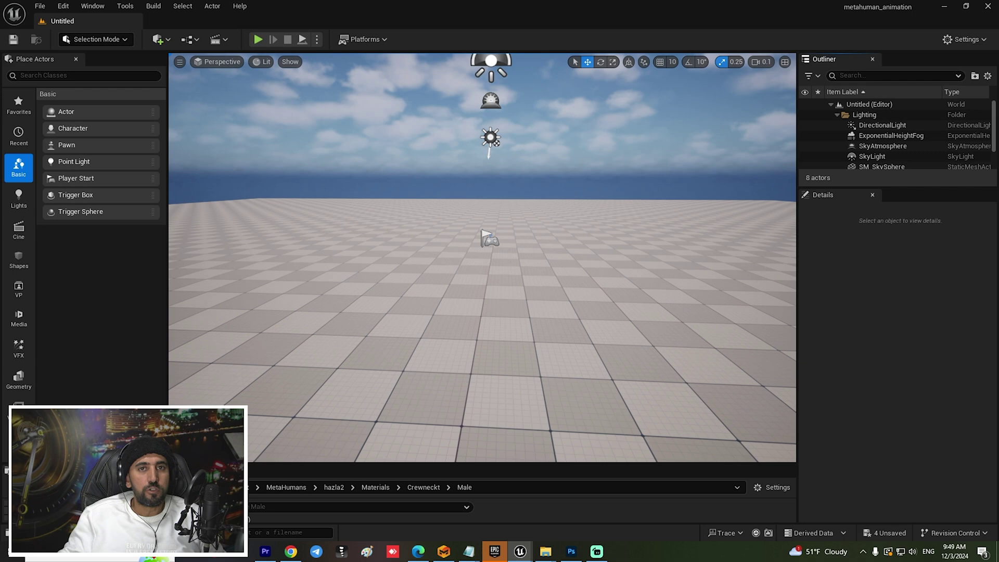
right_drag(265, 104, 265, 104)
Open Quixel Bridge and show the My MetaHumans collection.
click(83, 6)
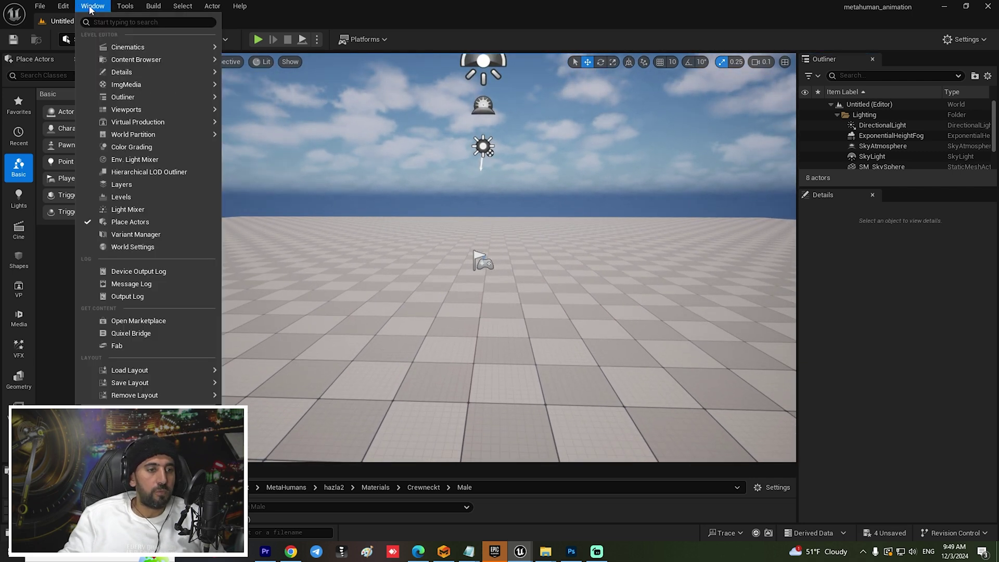
click(93, 7)
click(93, 6)
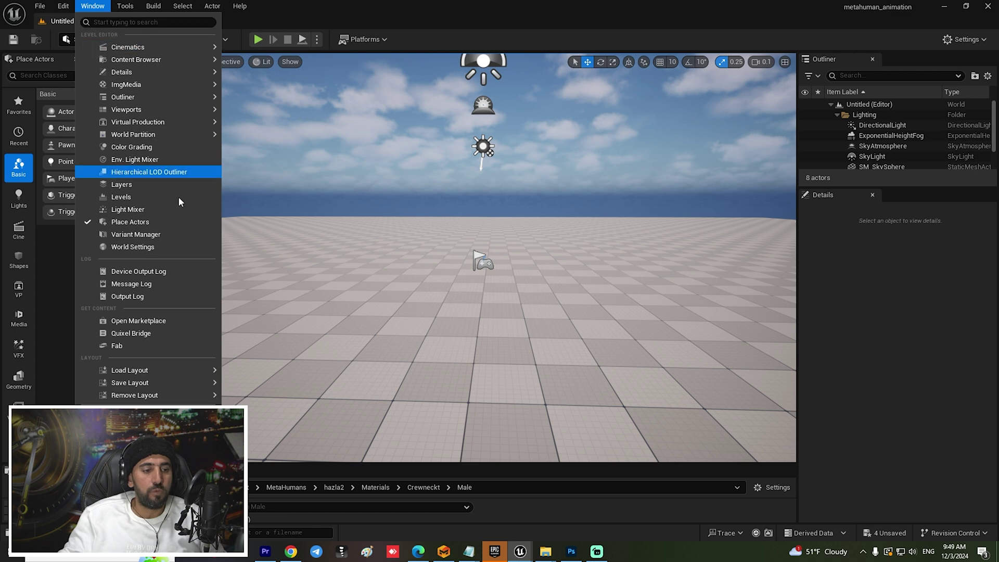
click(151, 332)
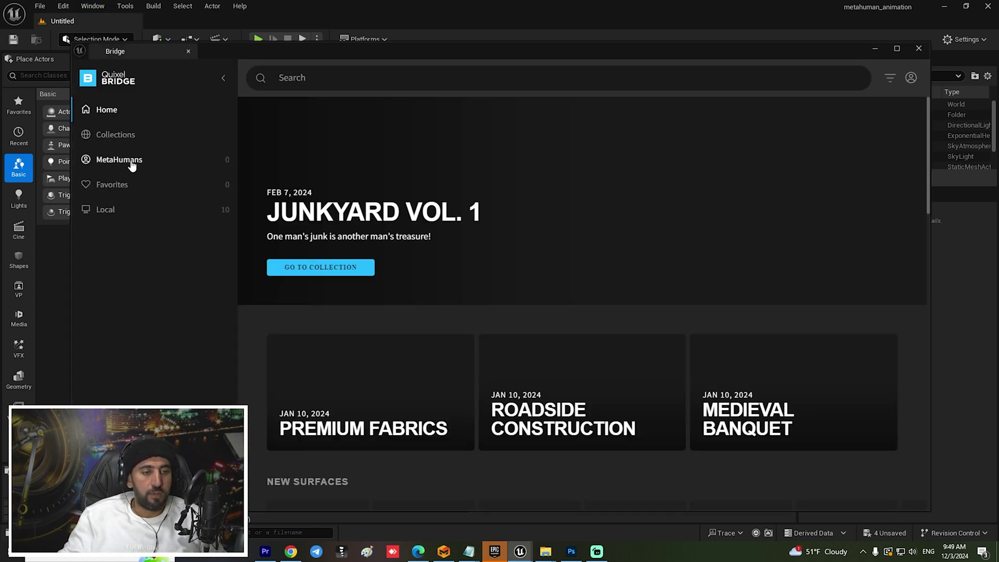
click(132, 161)
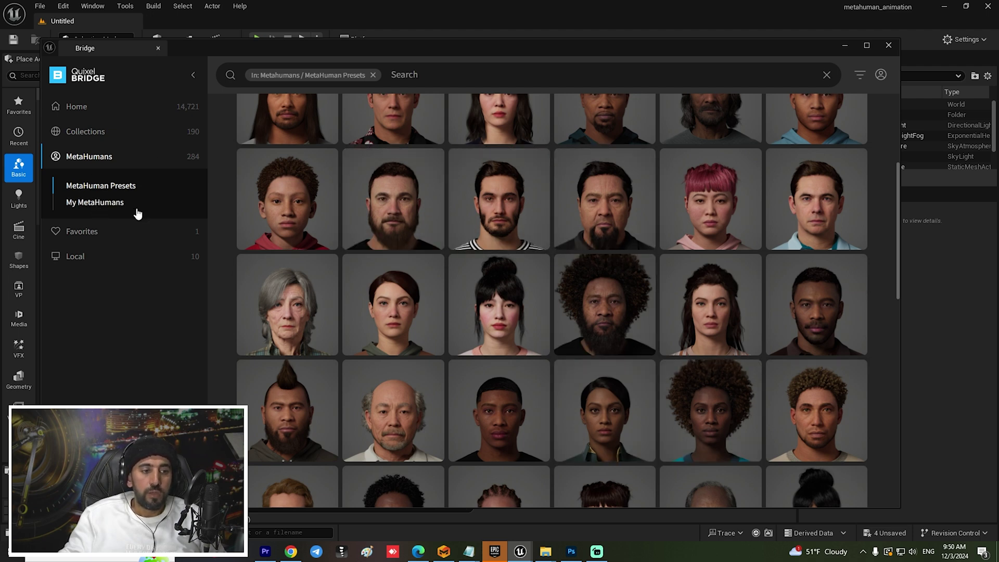
click(104, 202)
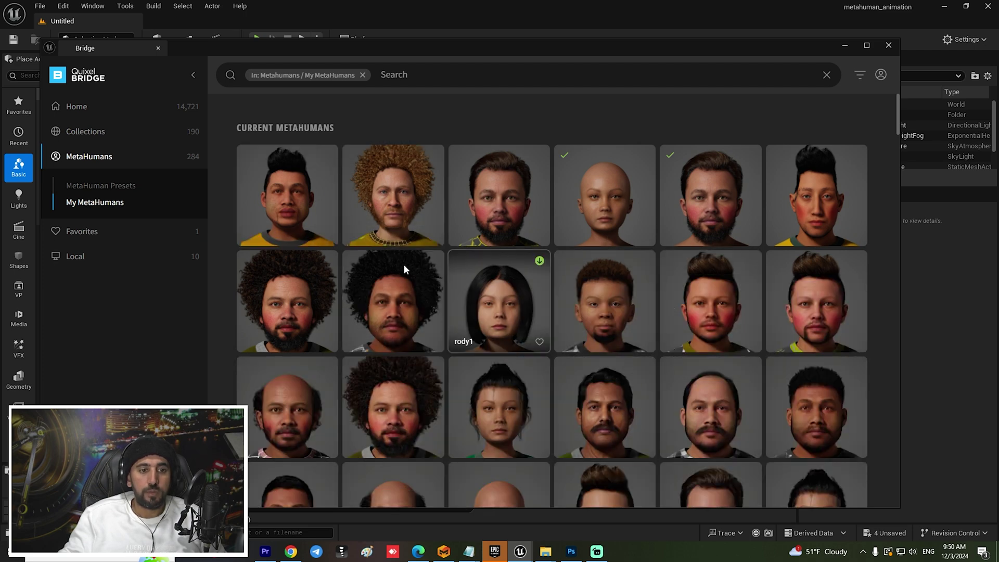
Select the hazla2 MetaHuman and launch it in MetaHuman Creator with the Unreal Engine 5.5 version.
scroll(734, 423, down, 15)
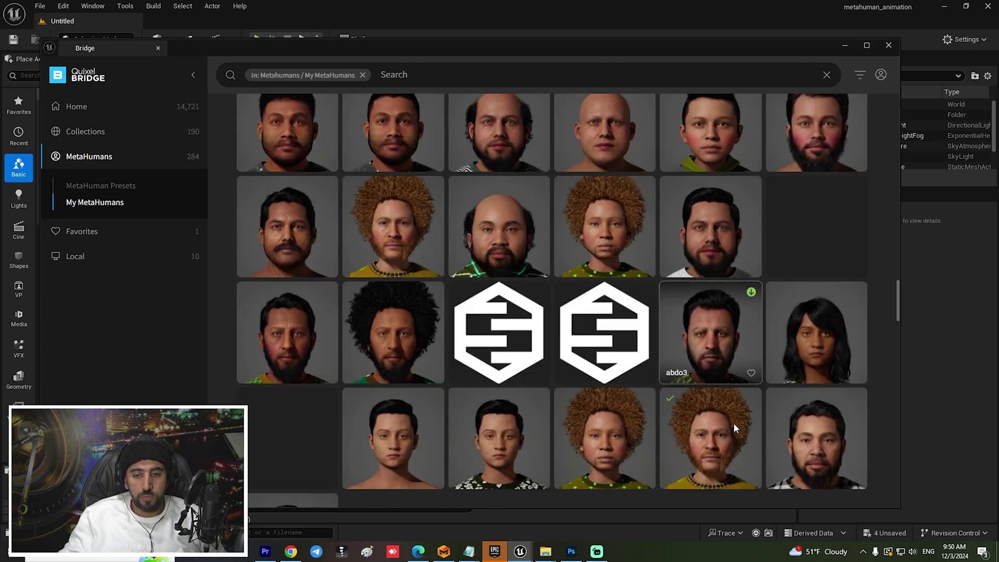
click(607, 434)
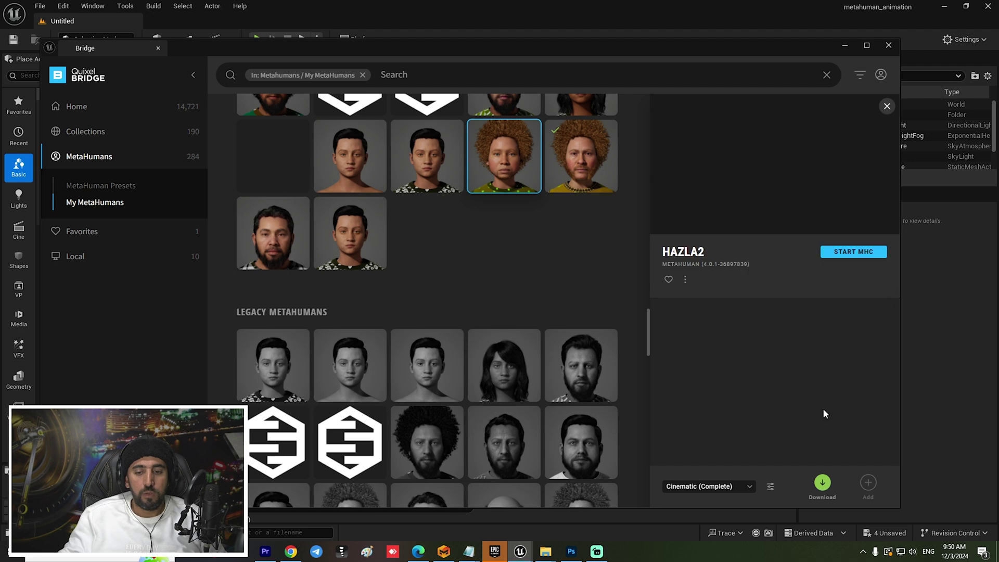
click(860, 254)
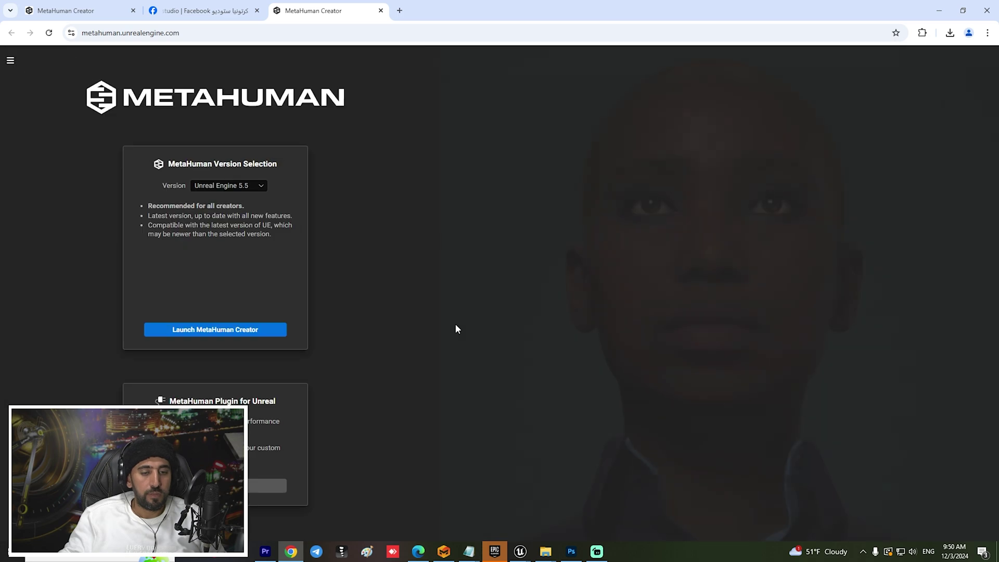
click(219, 334)
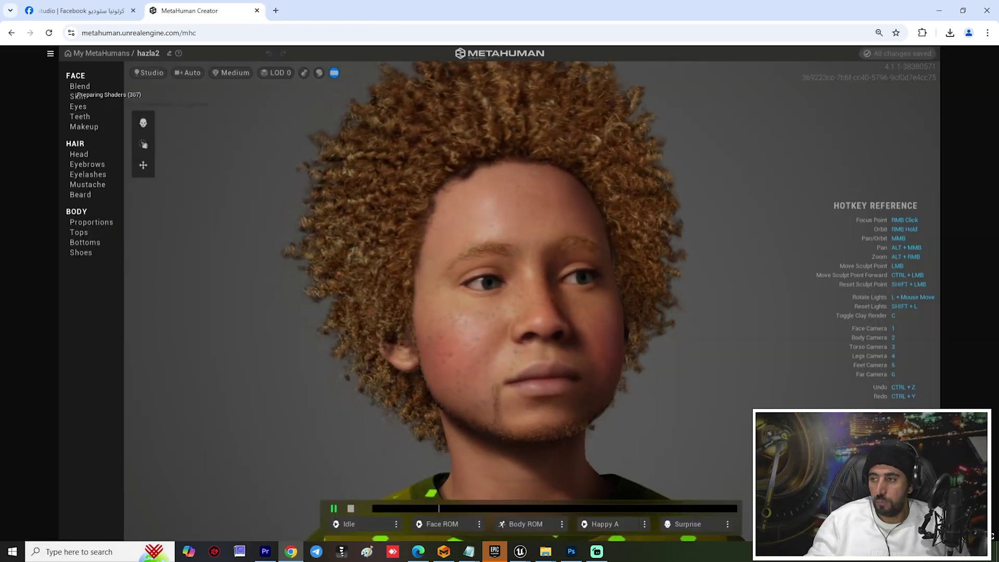
Examine the character's full body, its proportions, and the style, detail and graphic options available for its top.
right_drag(469, 237, 479, 269)
key(2)
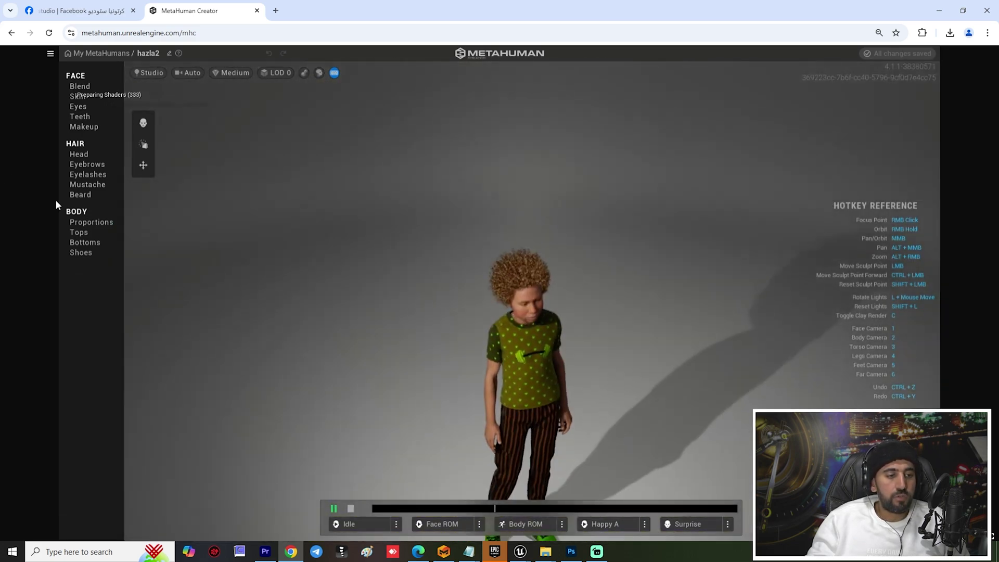
click(93, 222)
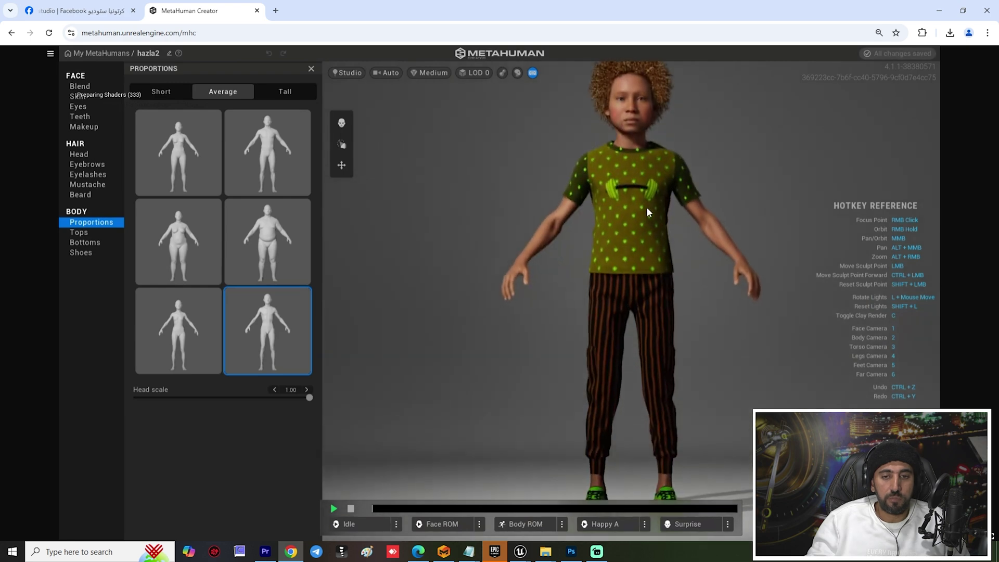
click(81, 233)
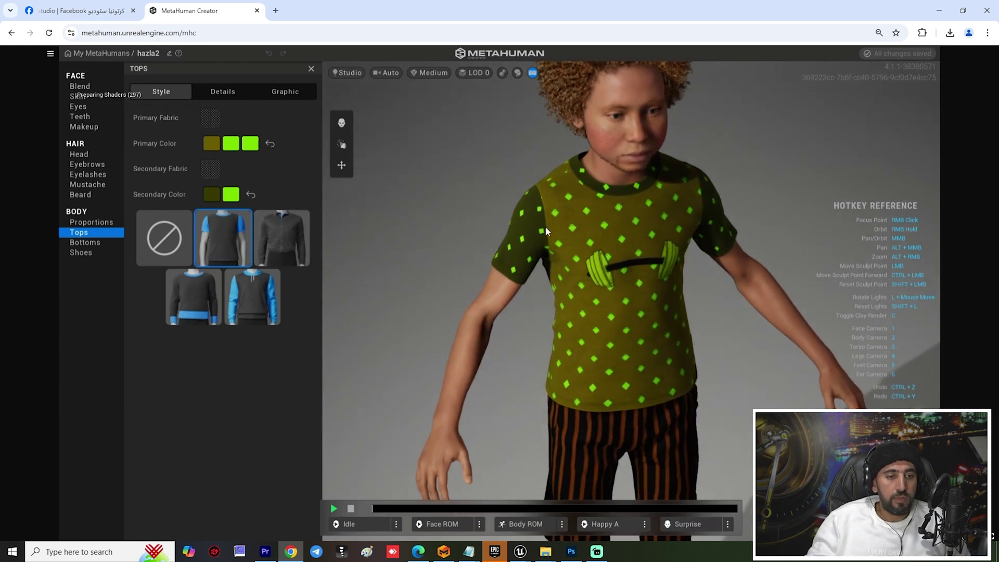
click(219, 93)
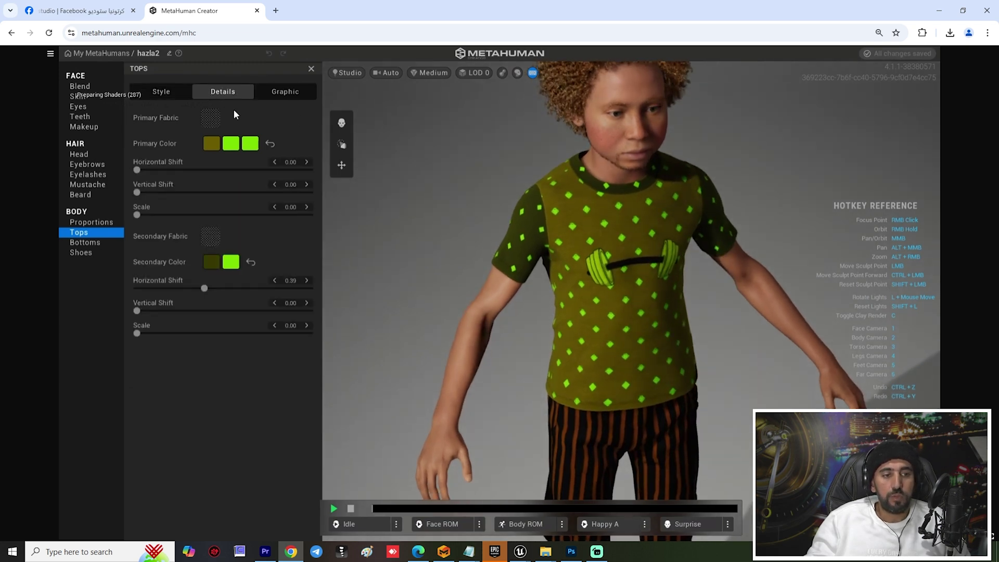
click(282, 92)
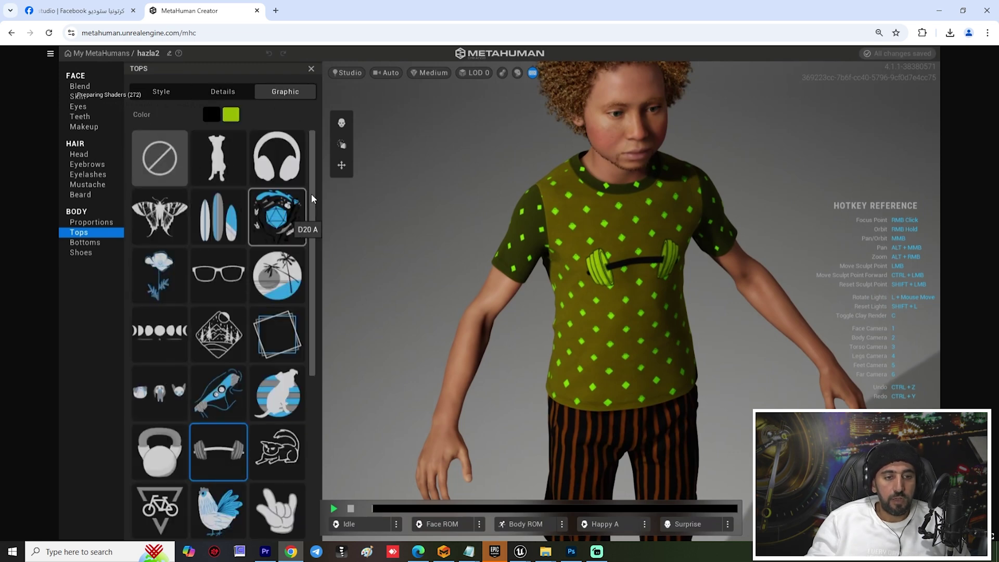
scroll(311, 268, down, 3)
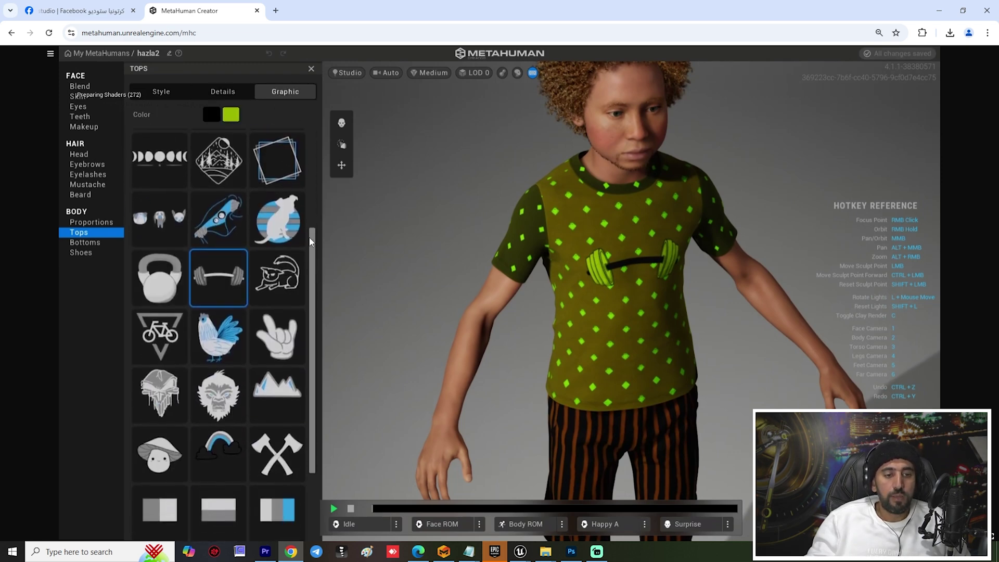
scroll(277, 173, up, 3)
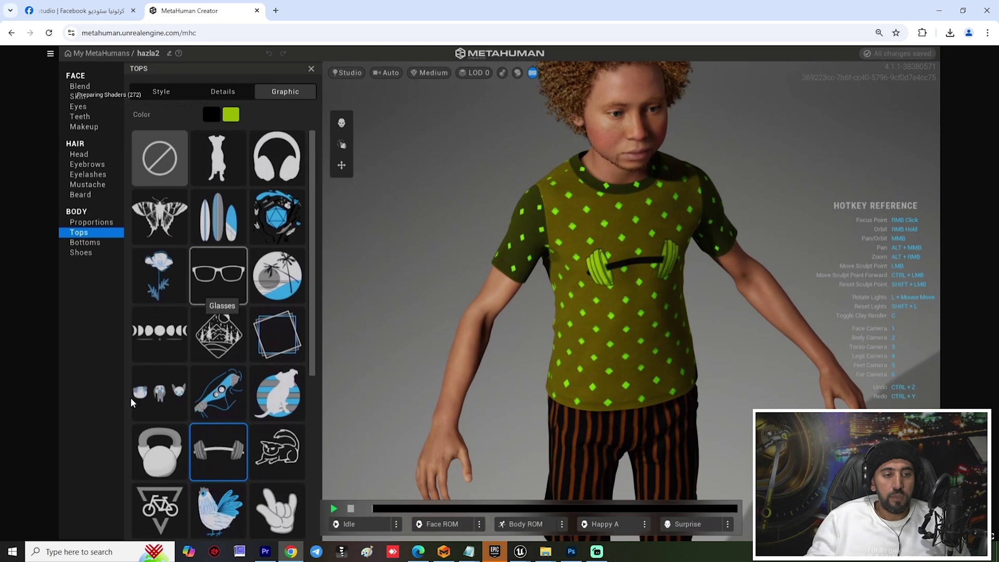
scroll(314, 234, down, 4)
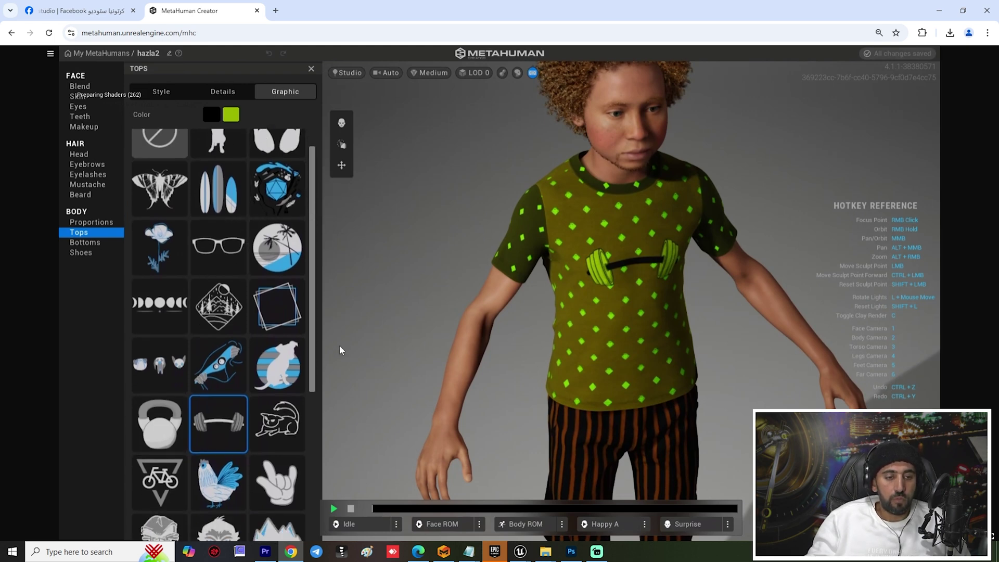
scroll(308, 208, up, 4)
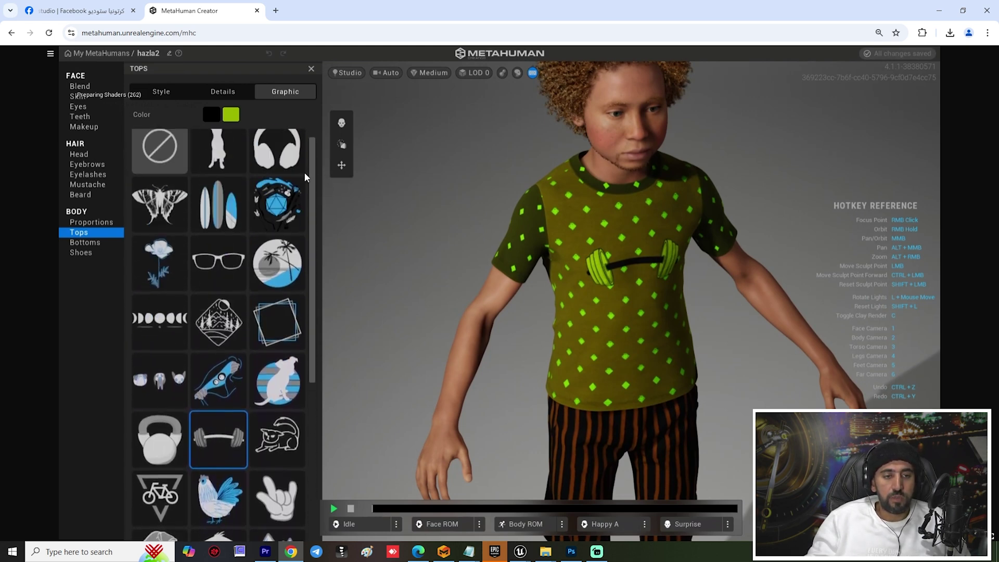
Try several built-in graphics on the T-shirt, ending with the dog silhouette on a striped circle.
click(277, 214)
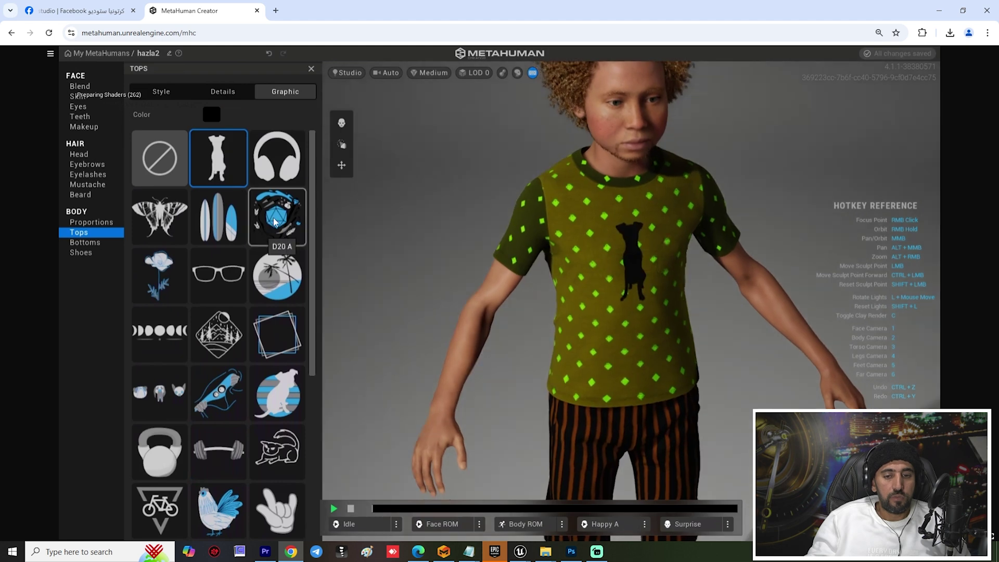
click(276, 274)
click(218, 275)
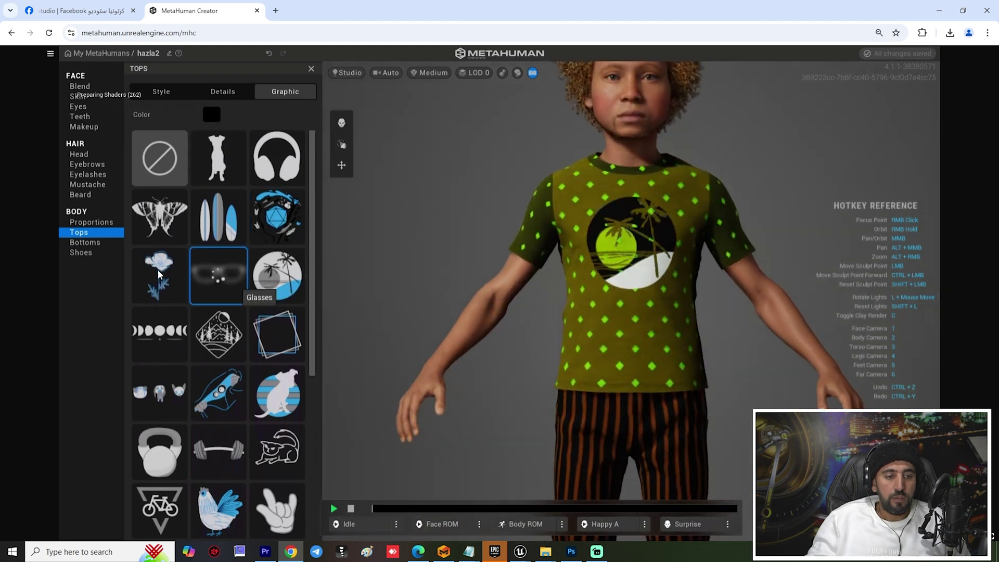
click(215, 343)
click(277, 359)
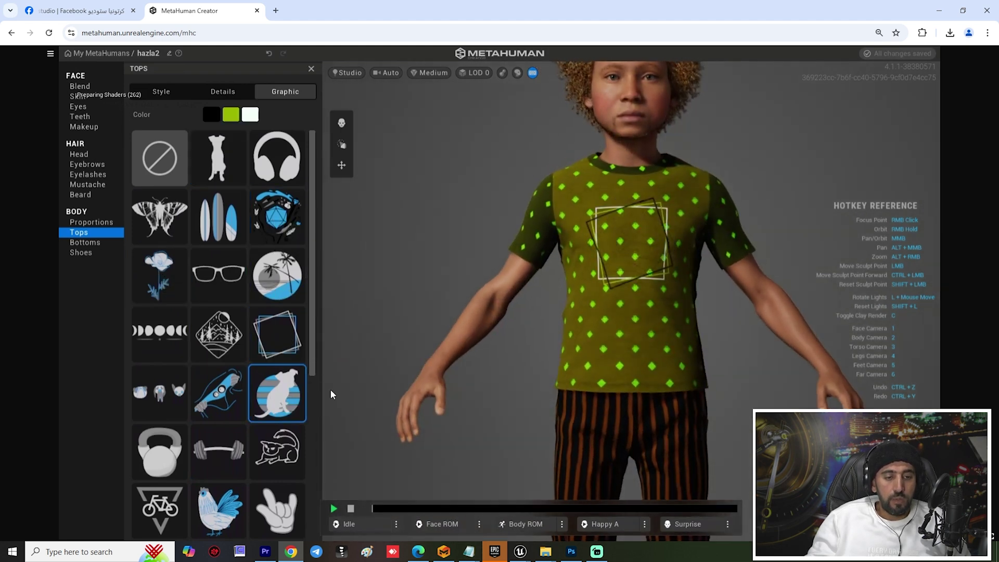
right_drag(333, 395, 435, 334)
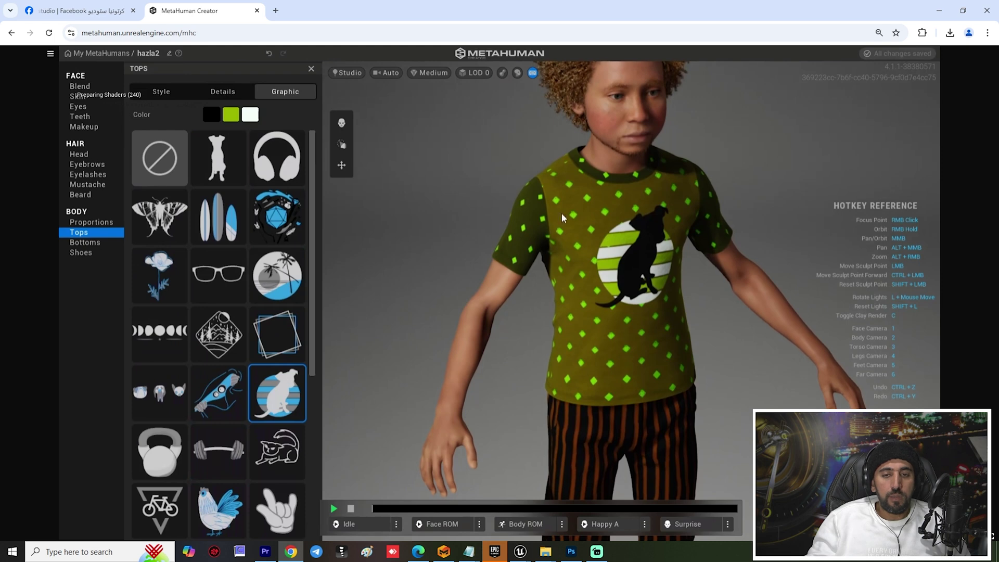
right_drag(562, 218, 581, 176)
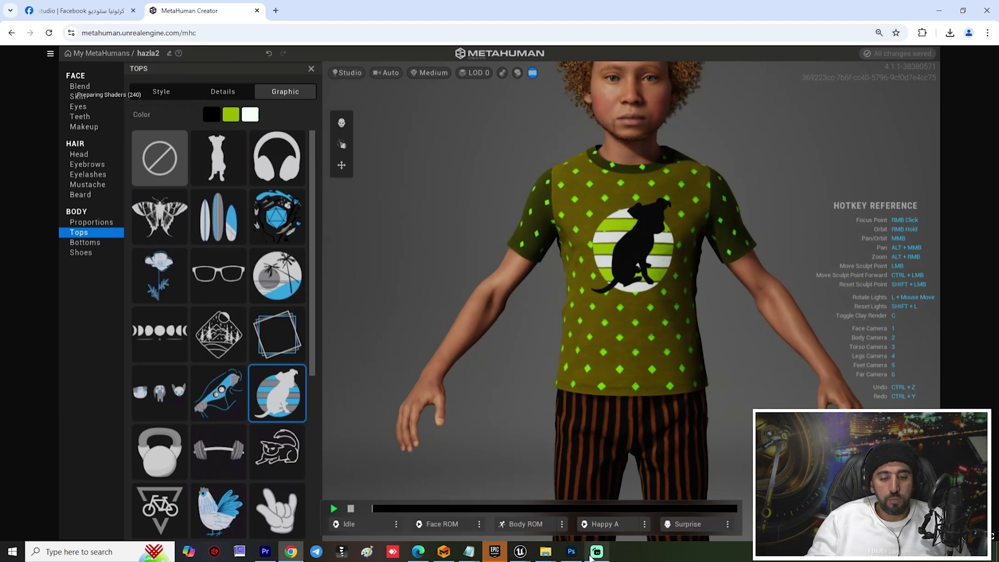
Switch to the Unreal Engine metahuman_animation project and create a new level with a floor and sky from a template.
mouse_move(520, 552)
click(442, 494)
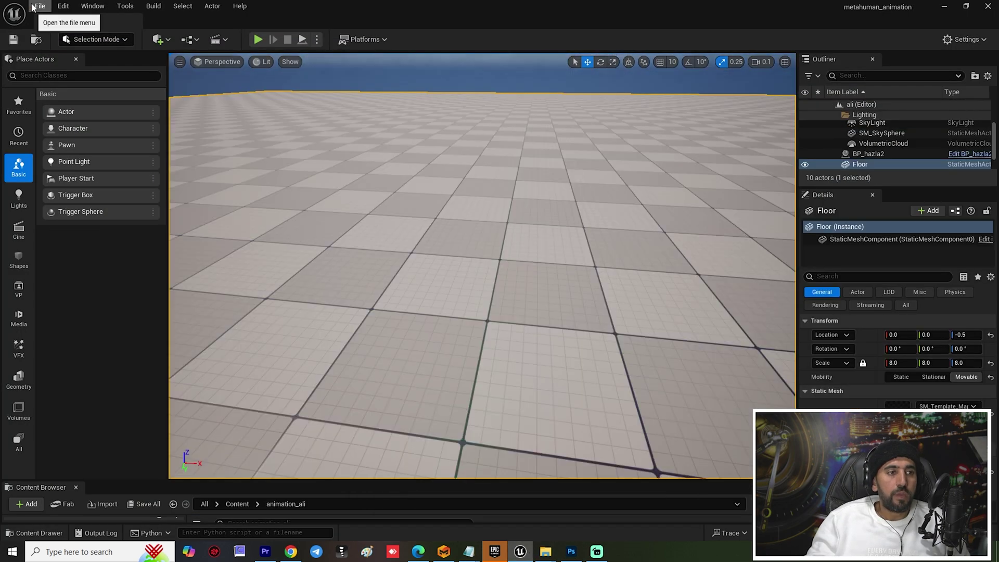
click(40, 6)
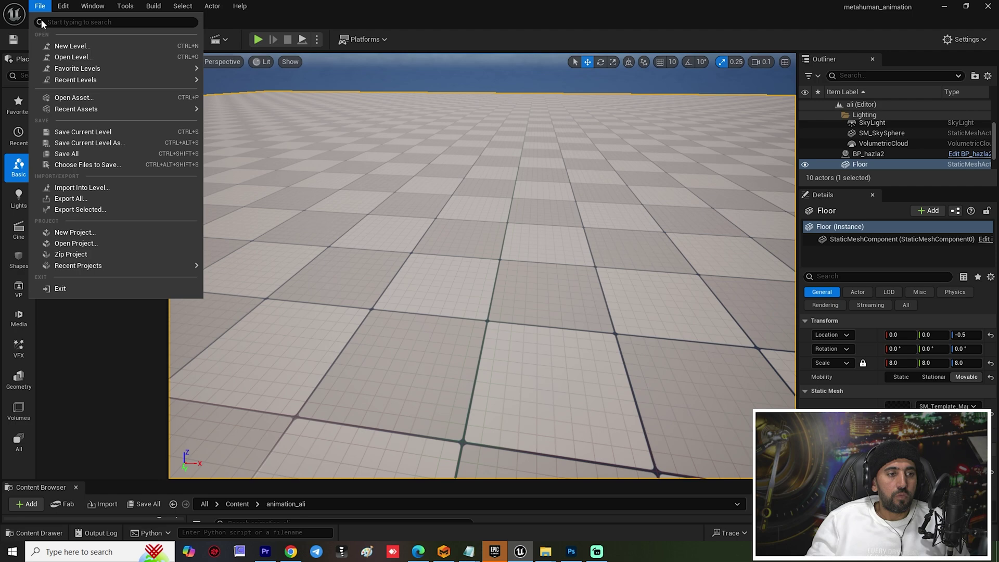
click(65, 45)
double_click(506, 202)
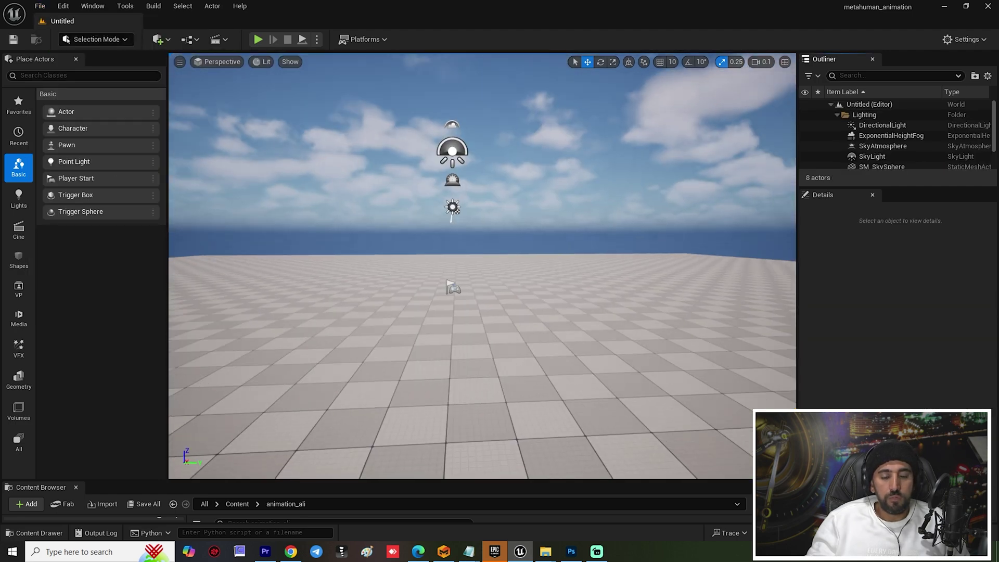
Open Quixel Bridge from the new level and search My MetaHumans for Hazla_update.
right_drag(483, 266, 513, 294)
click(92, 6)
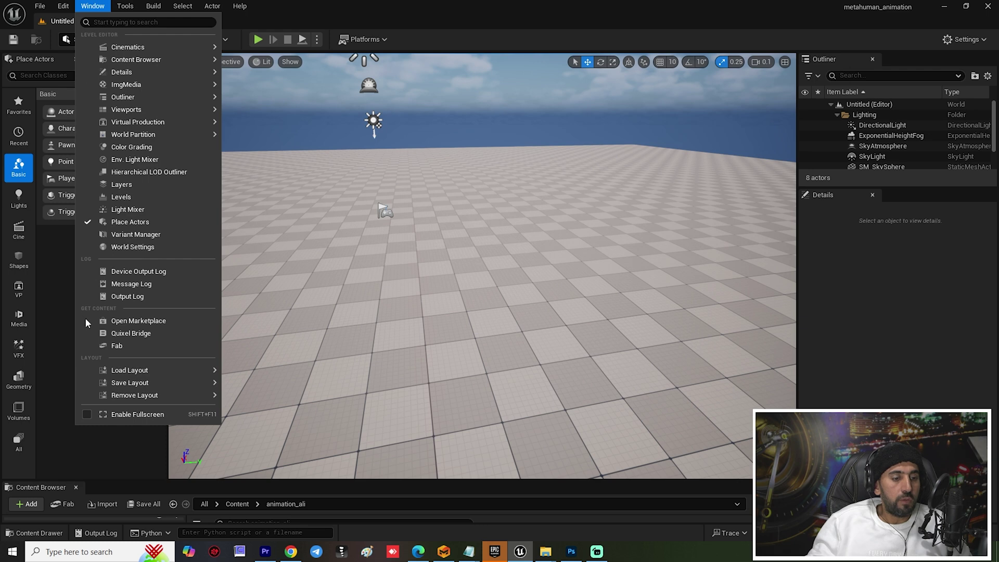
click(132, 333)
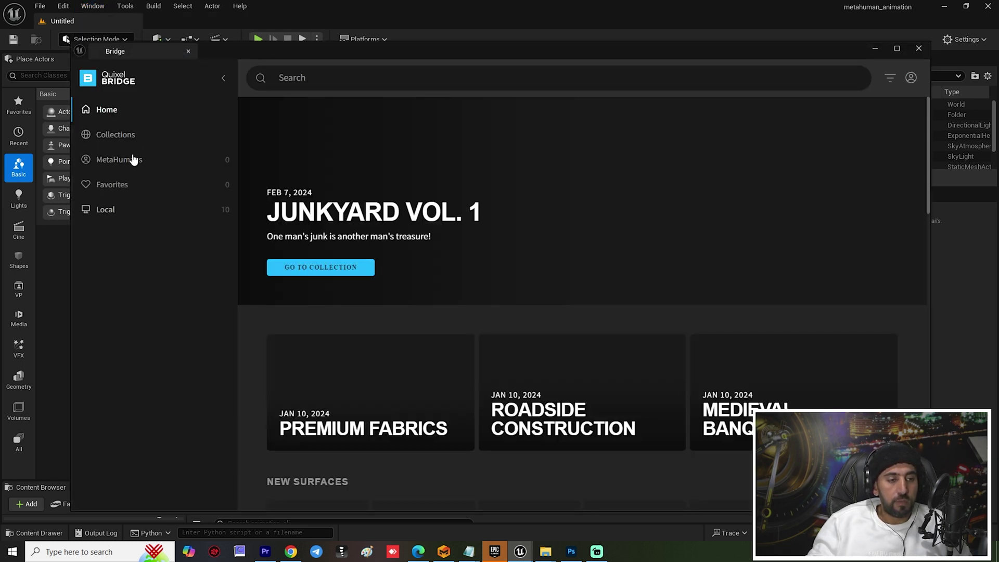
click(119, 260)
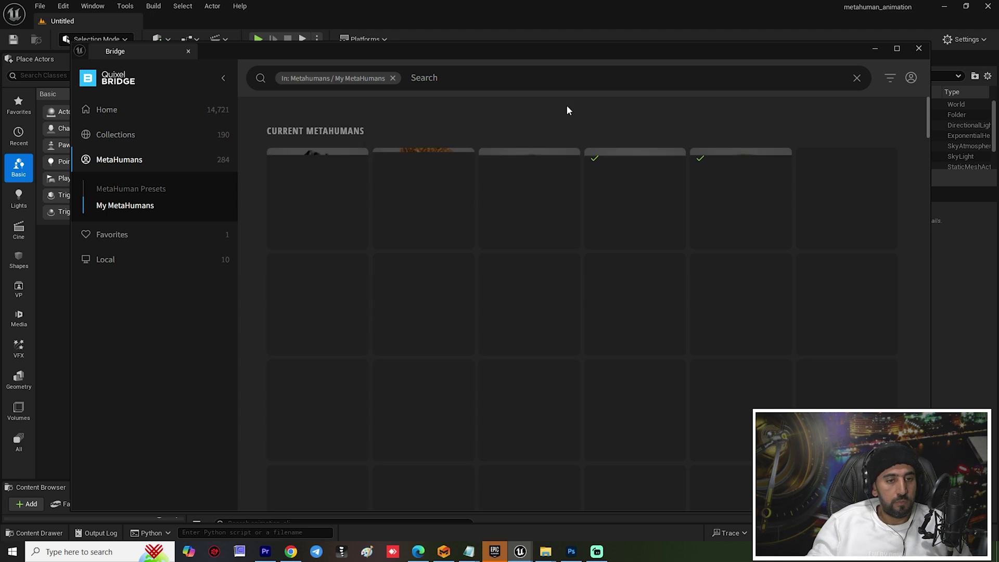
click(472, 79)
text(haa)
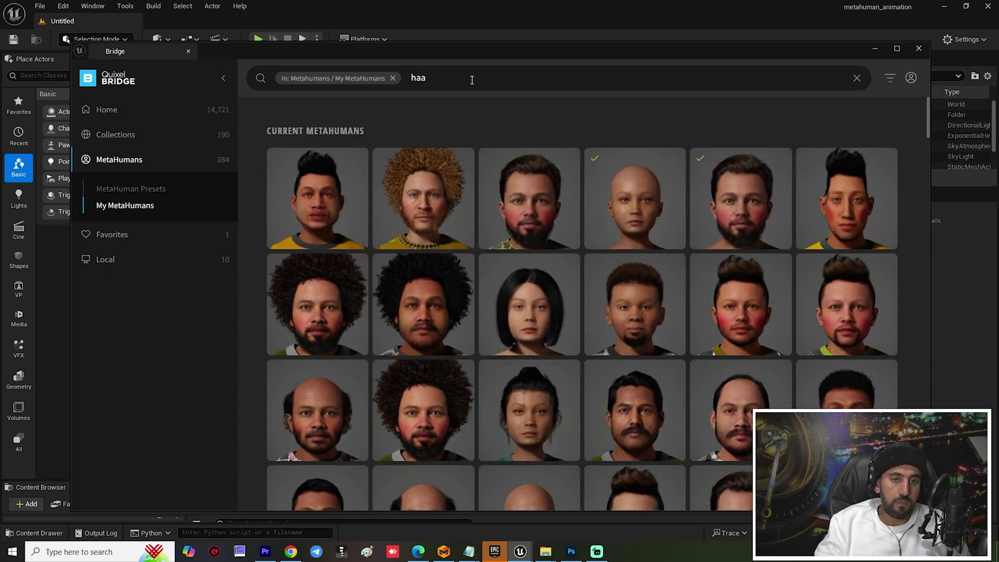
key(Return)
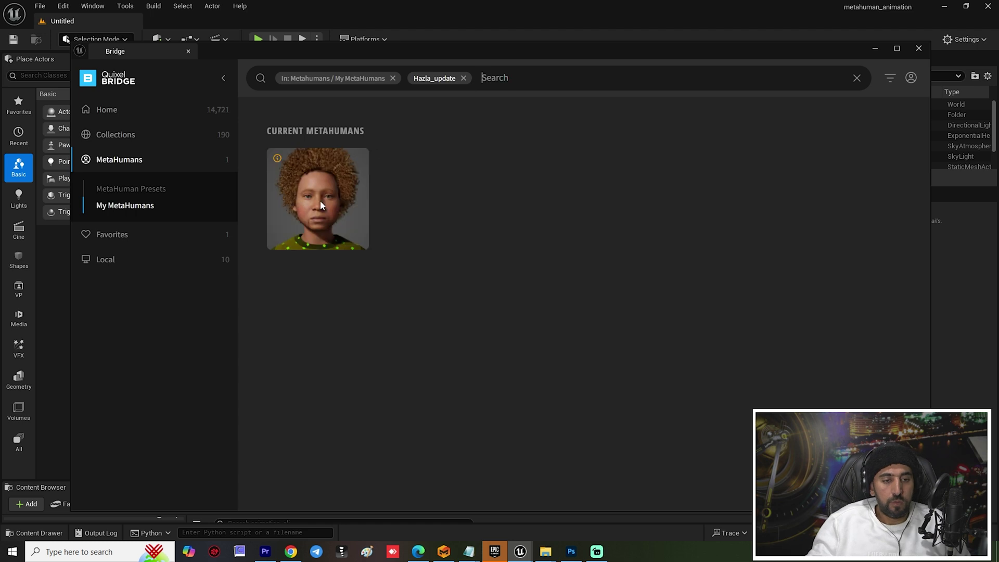
Add the Hazla_update MetaHuman to the project at Cinematic (Complete) quality and close Quixel Bridge.
click(321, 205)
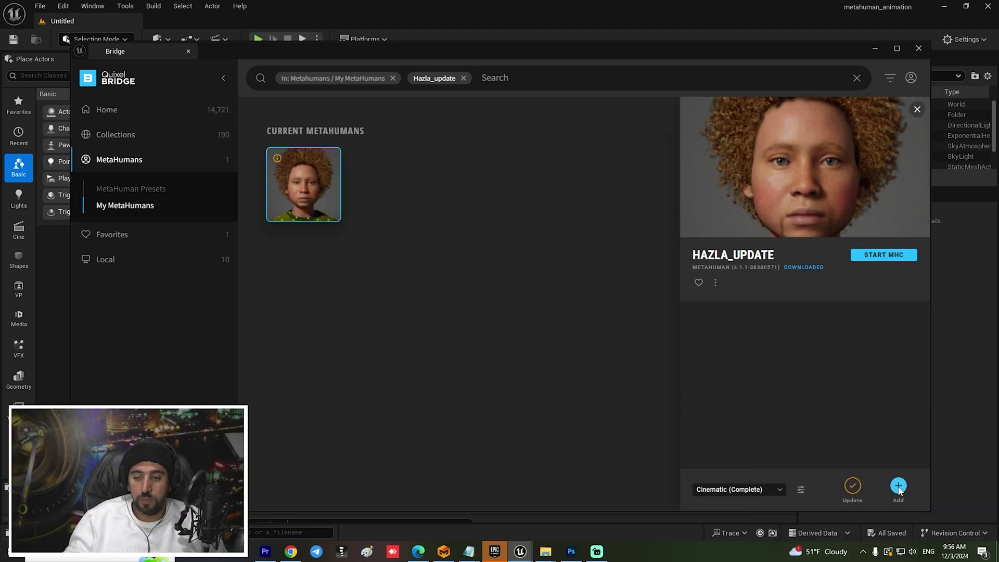
click(898, 486)
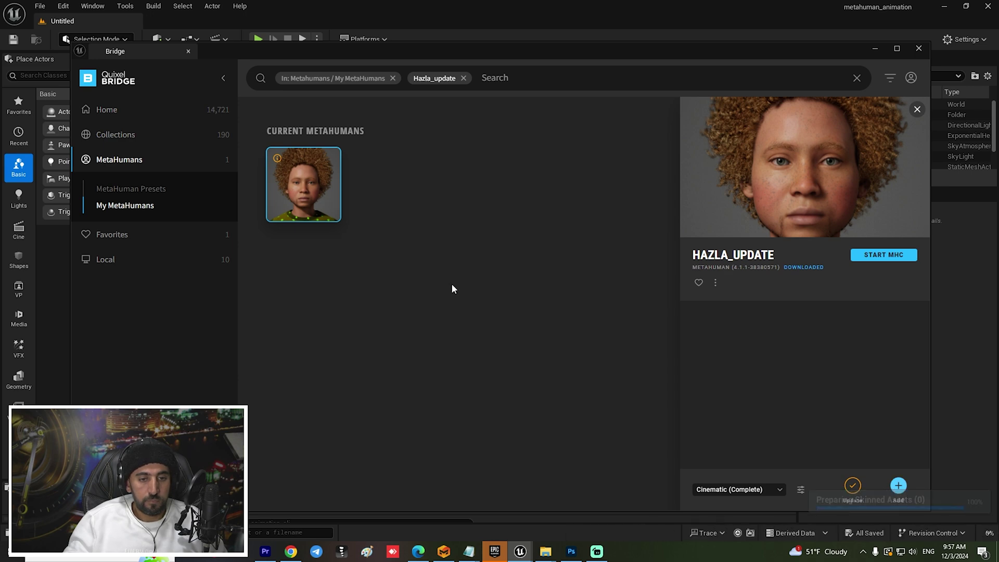
click(919, 48)
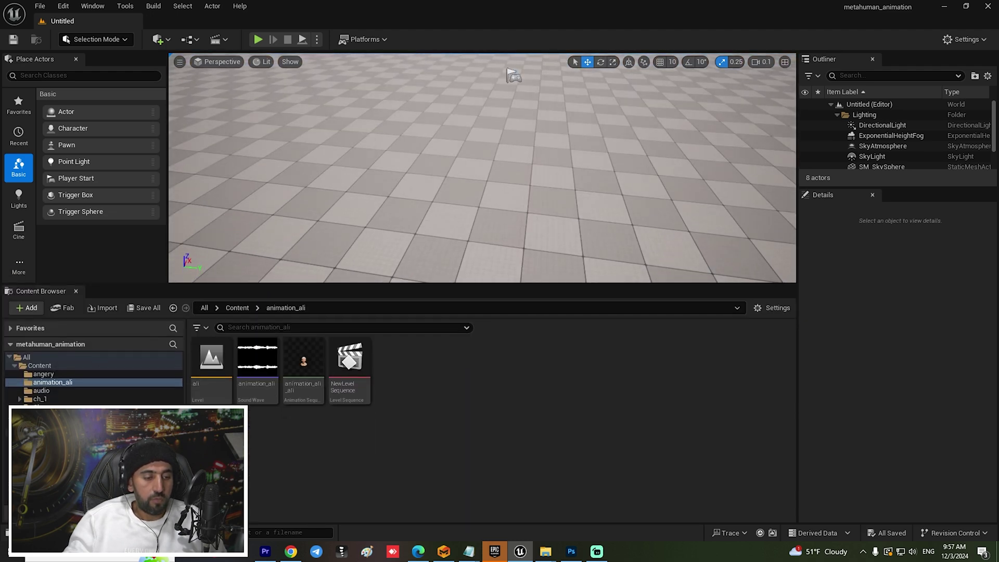
Place the BP_hazla2 blueprint from the MetaHumans/hazla2 folder on the level's floor and frame it in view.
click(46, 432)
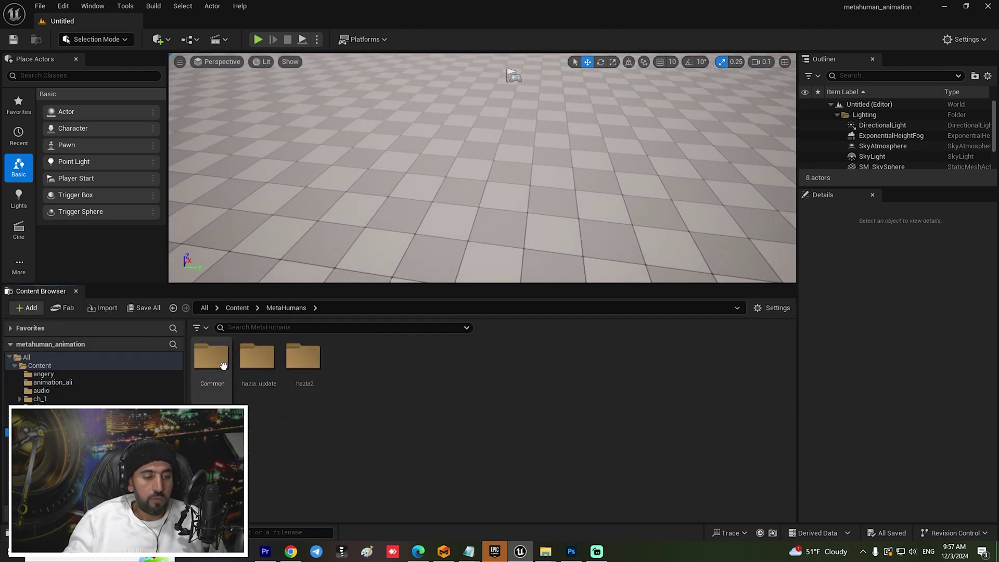
double_click(309, 362)
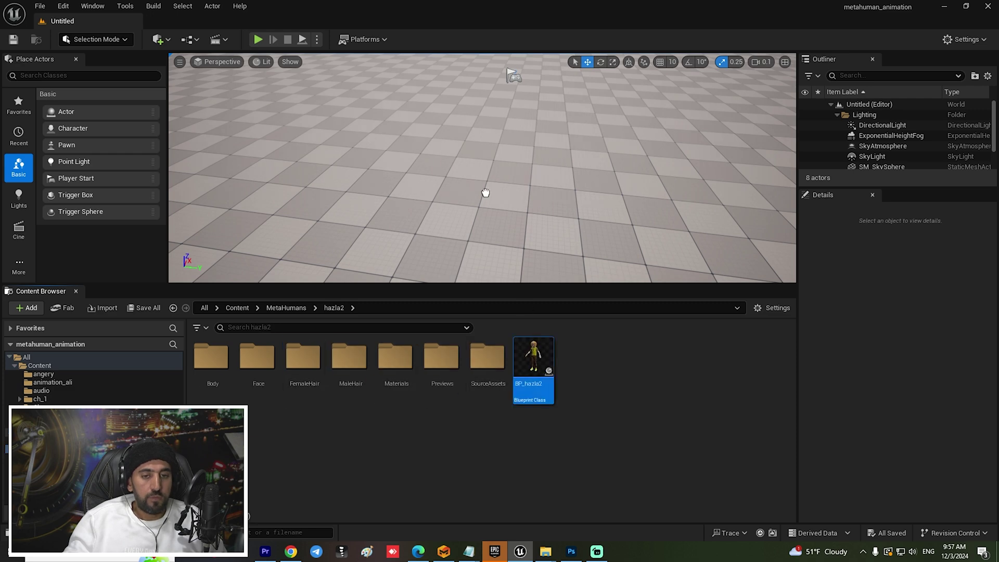
drag(525, 183, 581, 195)
key(f)
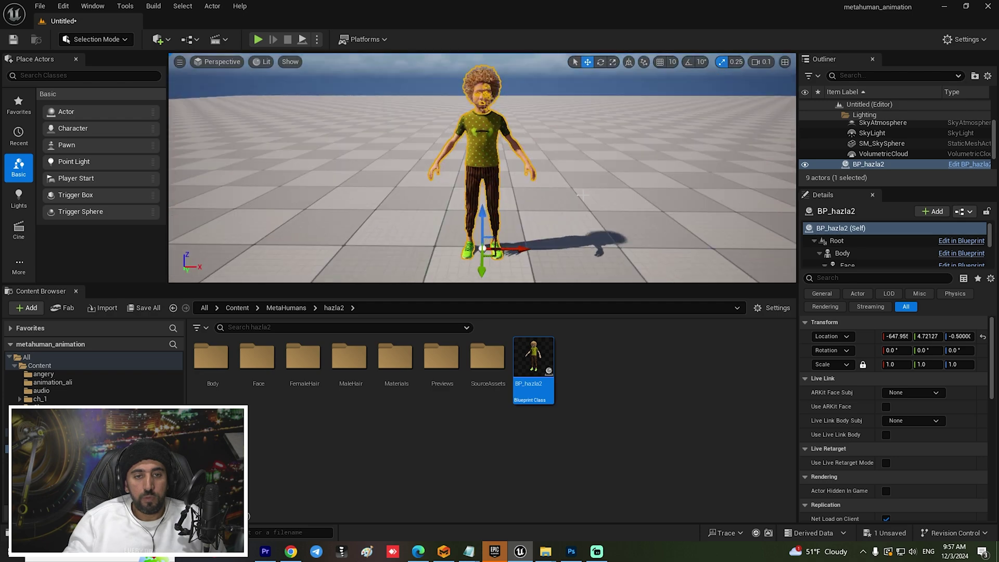
Enlarge the level viewport and examine the MetaHuman's T-shirt and outfit from the front at several distances.
click(554, 202)
drag(532, 284, 531, 481)
click(531, 165)
key(f)
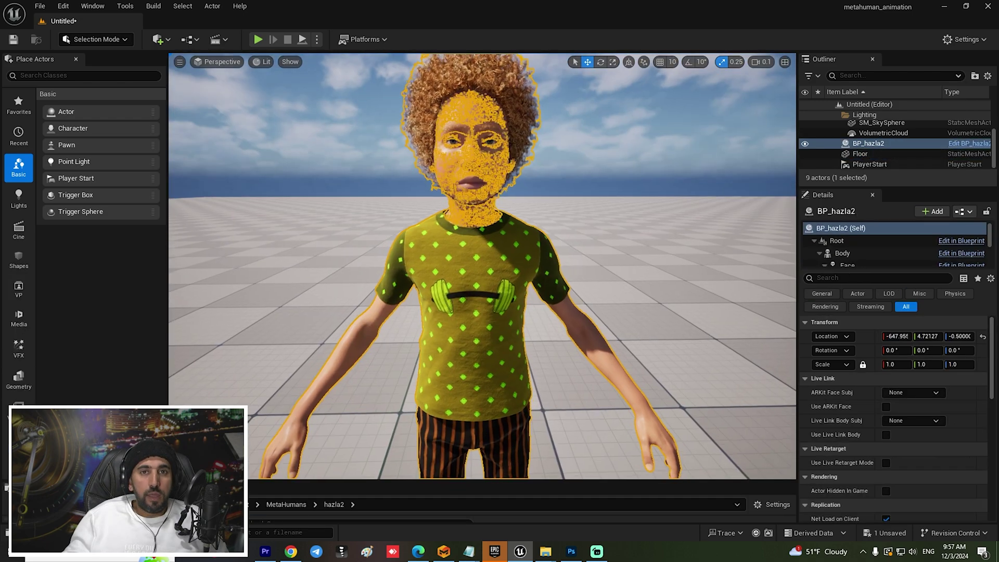
scroll(531, 164, down, 3)
click(530, 165)
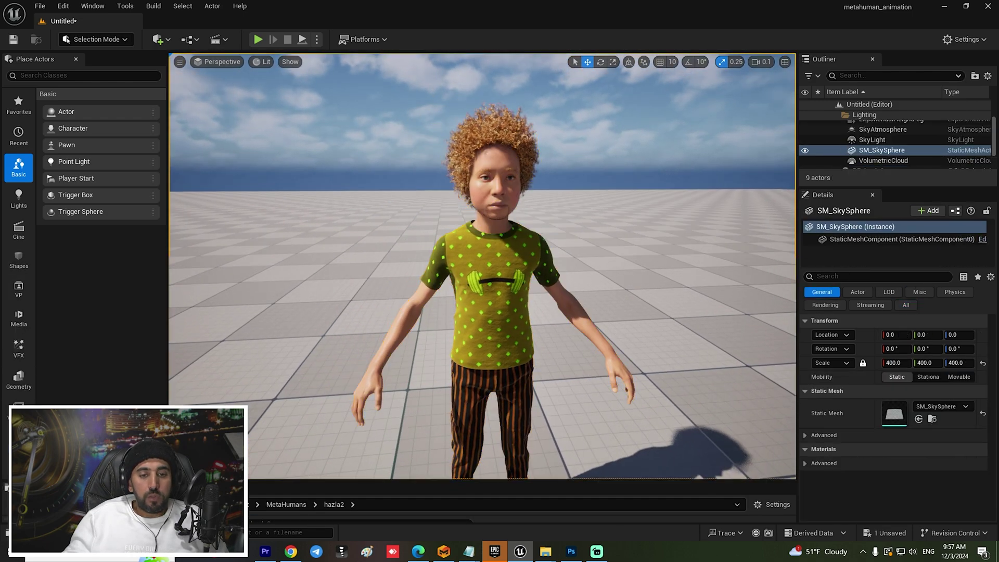
key(s)
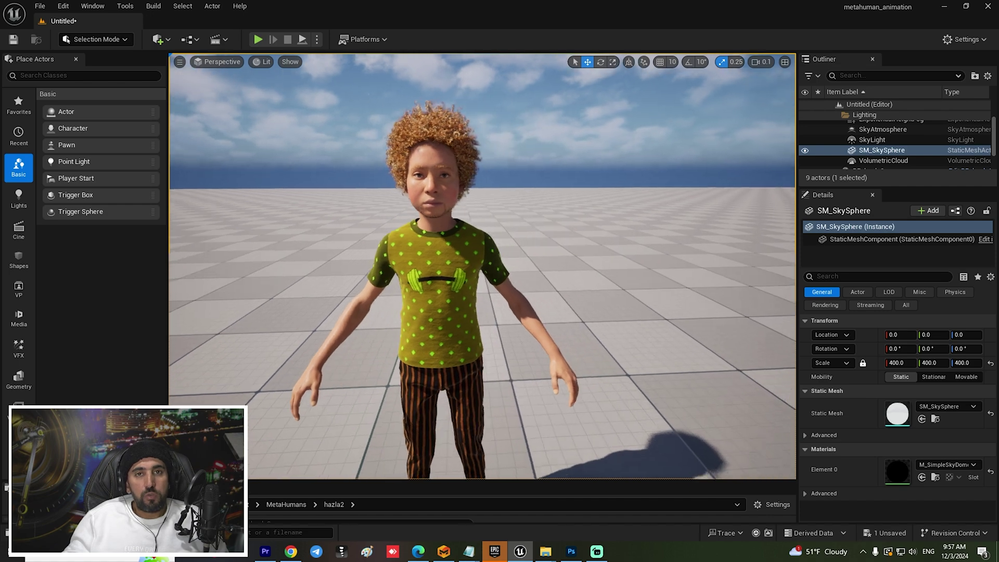
key(w)
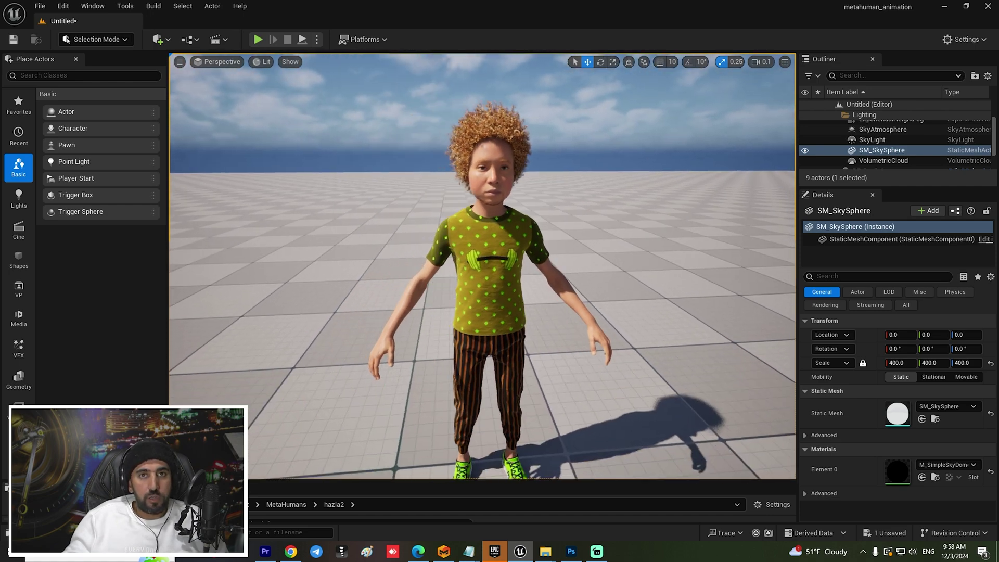
key(s)
key(w)
key(s)
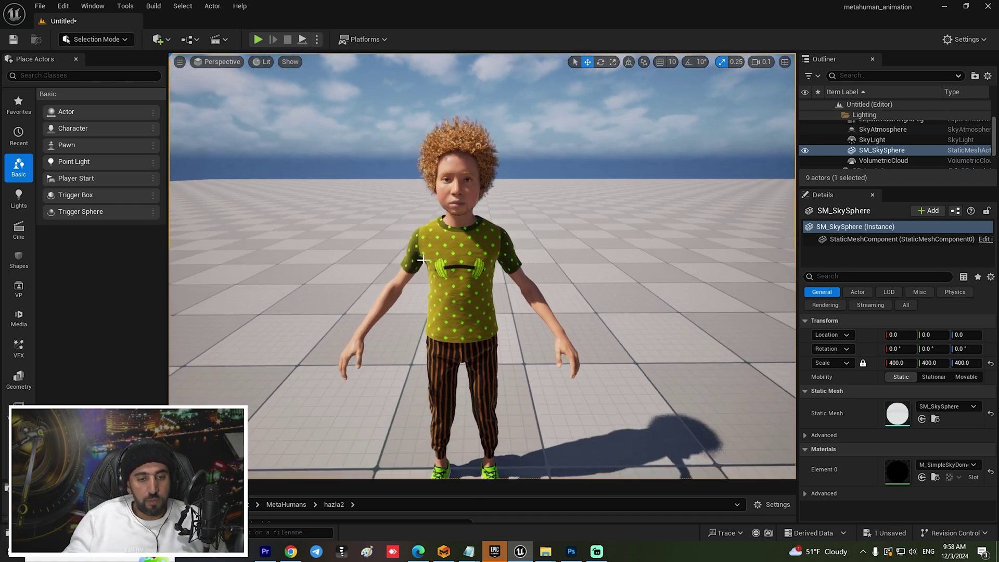
key(w)
Open the BP_hazla2 blueprint with its 3D preview shown and select the Torso component.
click(457, 291)
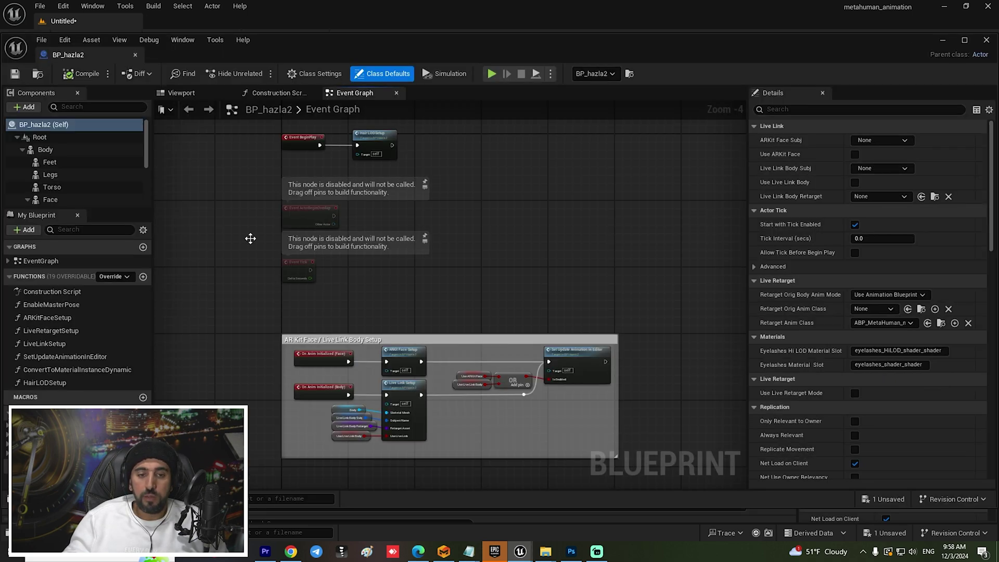
click(180, 93)
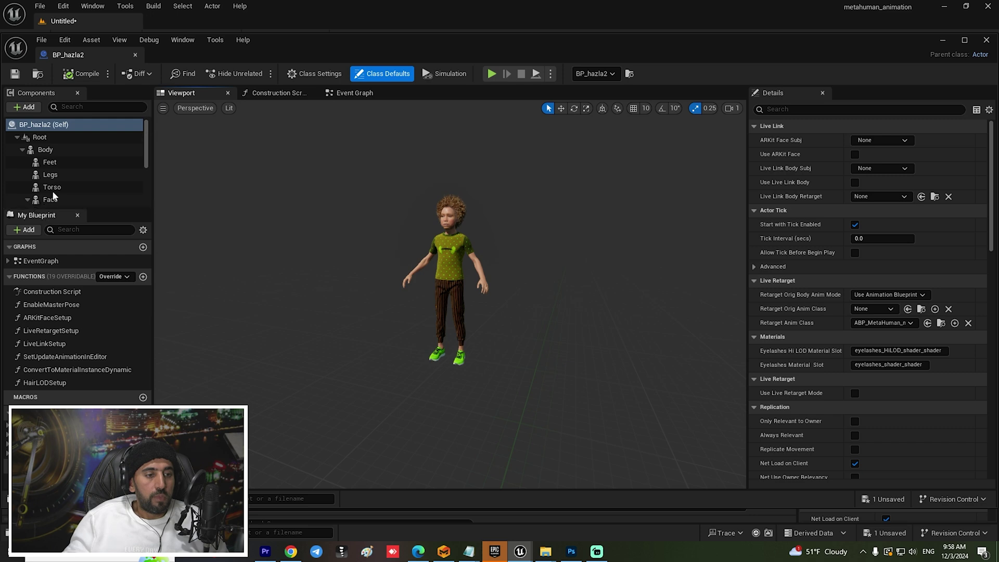
scroll(54, 196, down, 3)
click(27, 150)
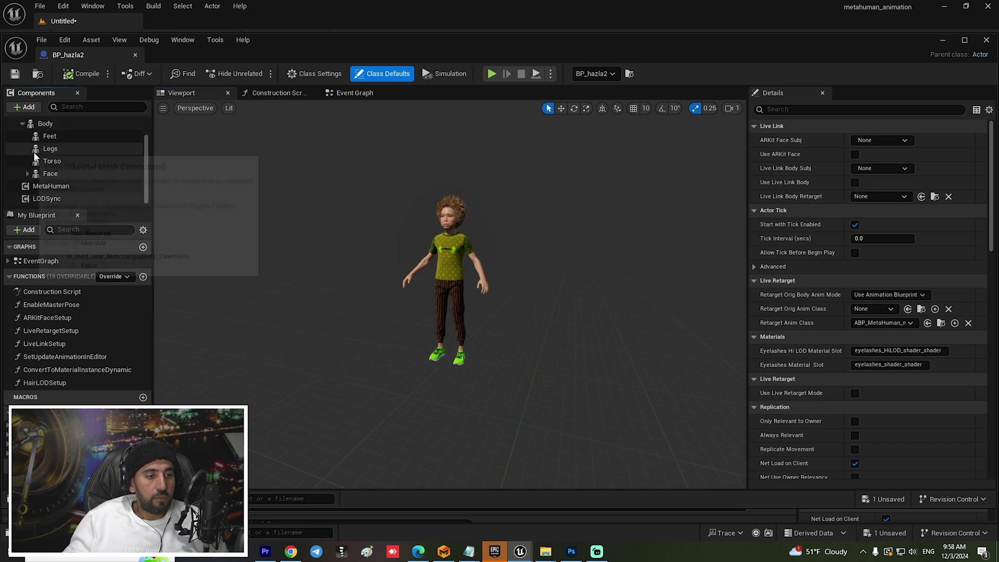
click(52, 161)
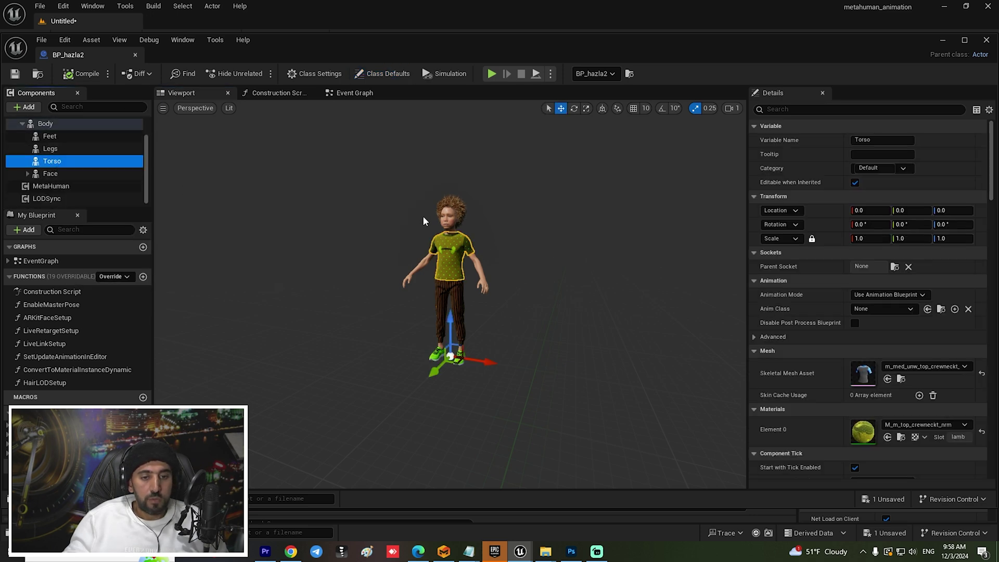
Locate the Torso's Element 0 material in the Content Browser and shrink the blueprint editor so both stay visible.
click(901, 438)
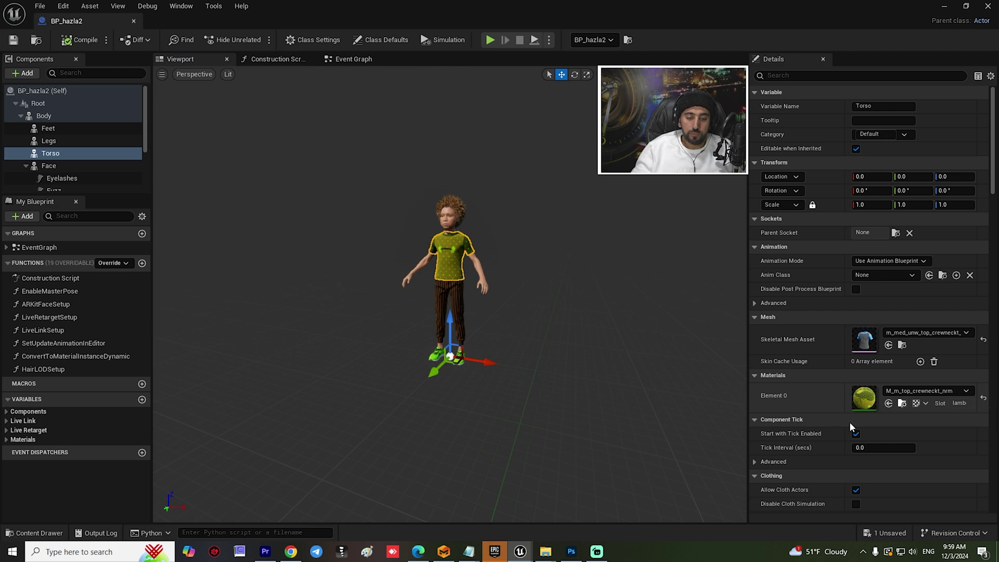
double_click(550, 12)
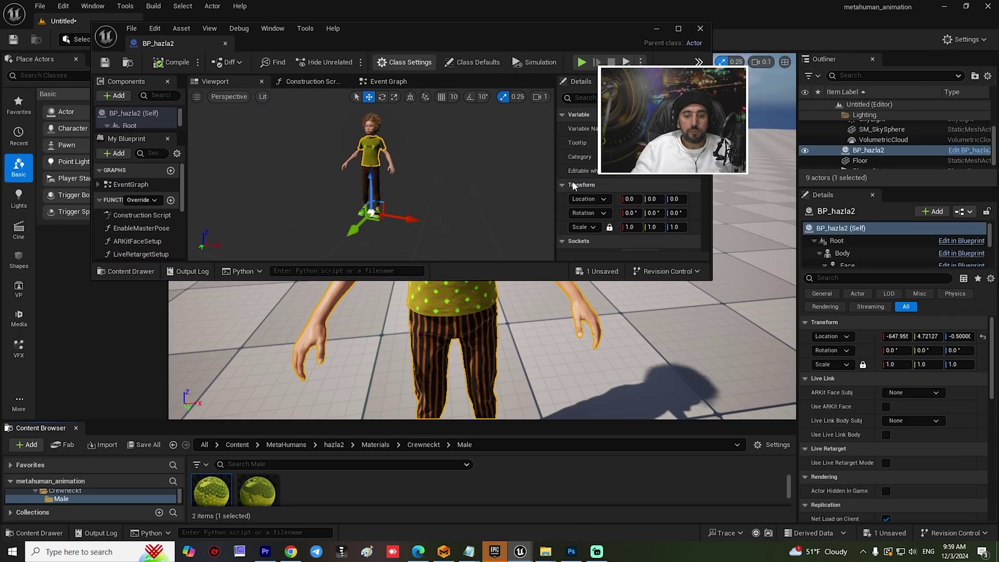
drag(291, 418, 310, 333)
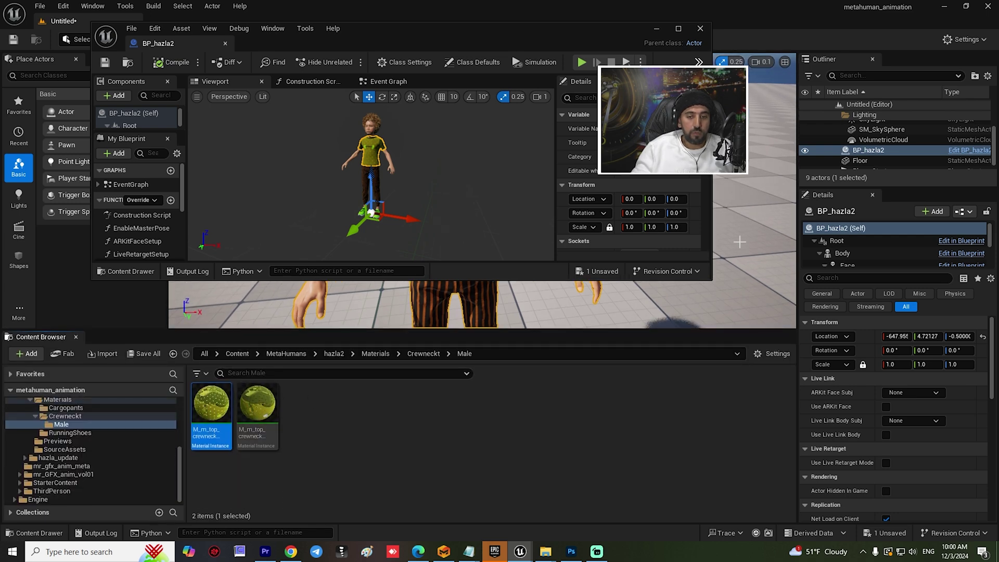
drag(708, 280, 695, 308)
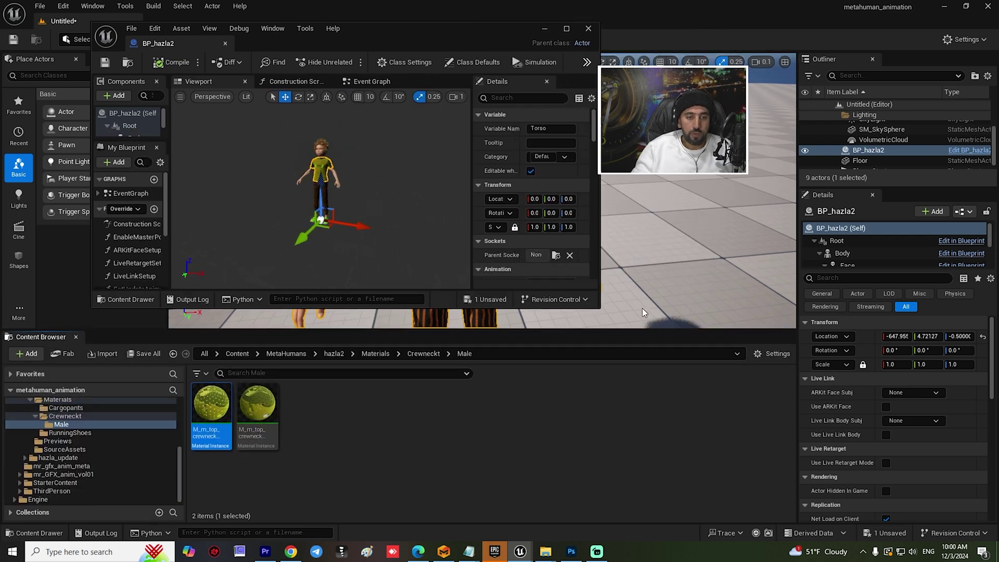
scroll(330, 173, up, 5)
scroll(330, 173, down, 5)
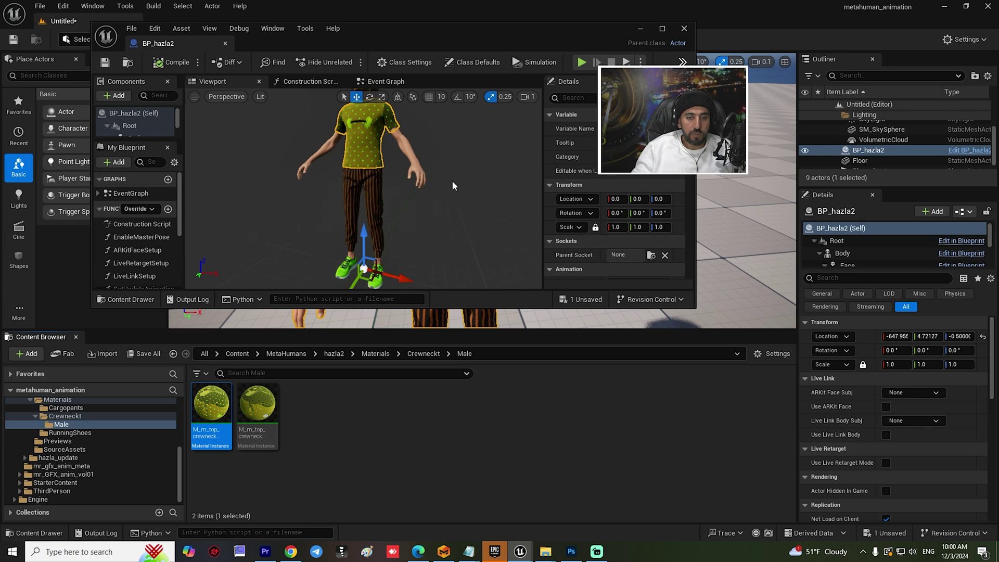
Enlarge the blueprint's component list, select Torso and bring its Element 0 material slot into view.
scroll(452, 186, down, 2)
drag(140, 139, 136, 228)
click(133, 166)
click(135, 175)
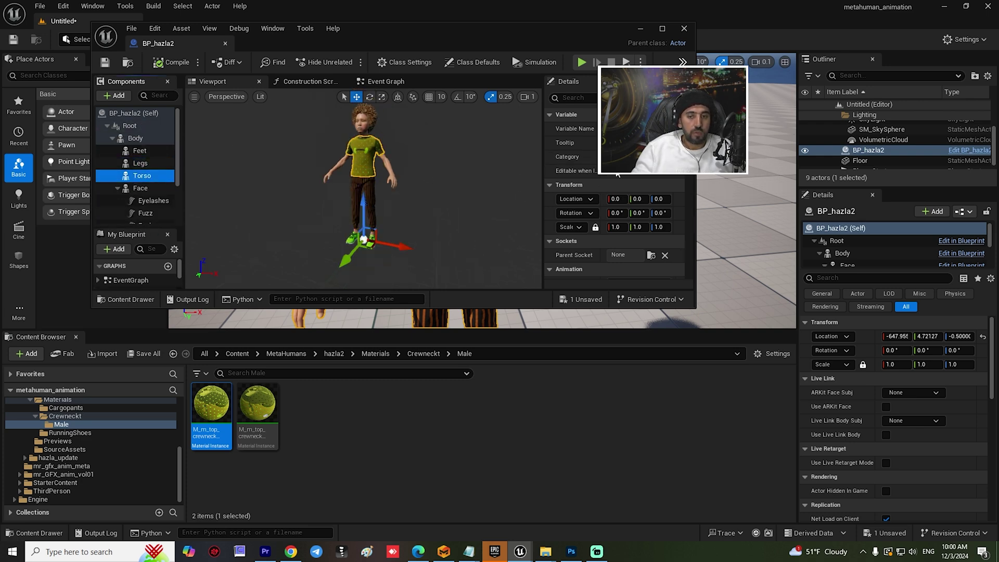
scroll(614, 218, down, 5)
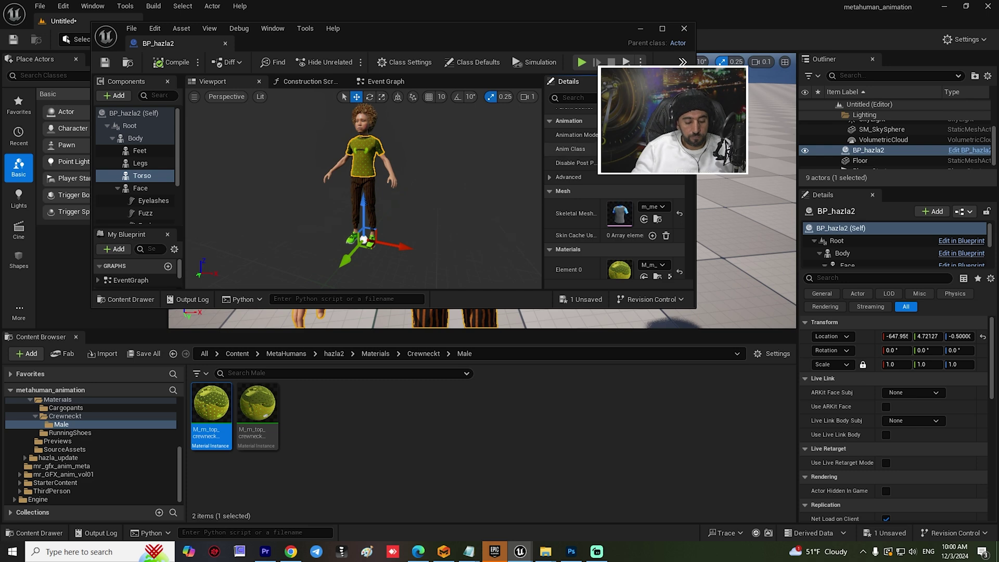
Set the editor's application scale to 0.83 in the Widget Reflector and give the level viewport slightly more height.
key(ctrl+shift+w)
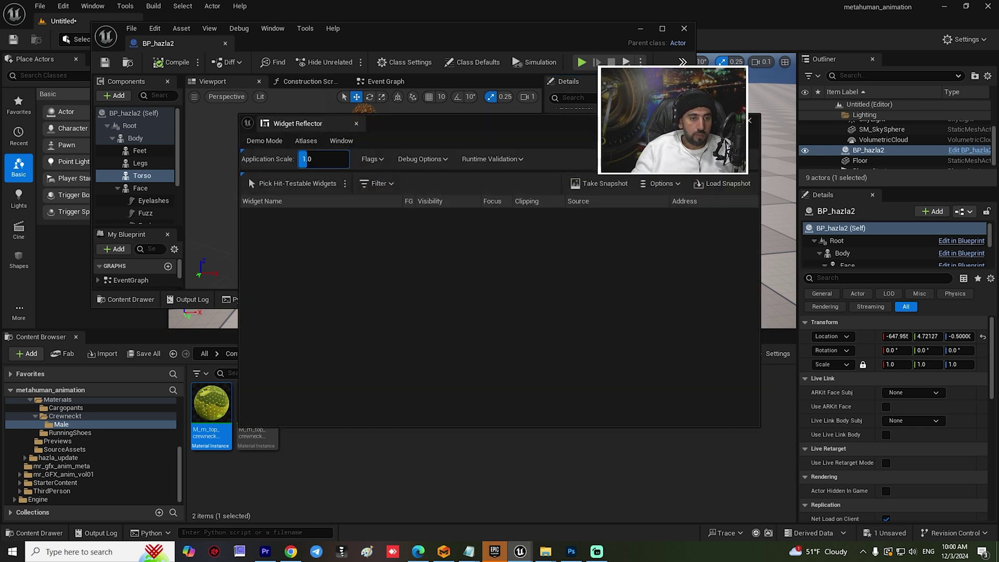
drag(322, 158, 283, 152)
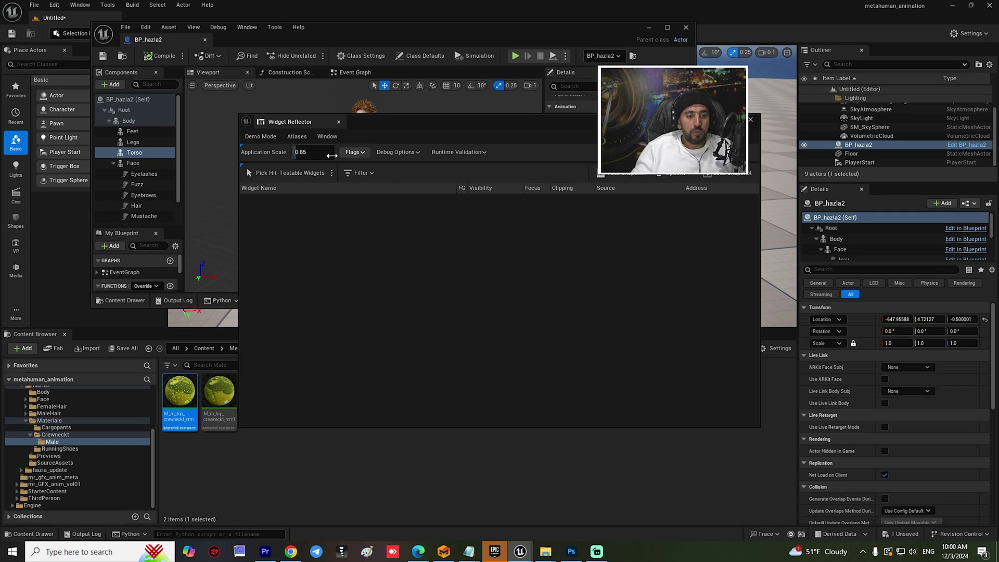
drag(284, 152, 281, 152)
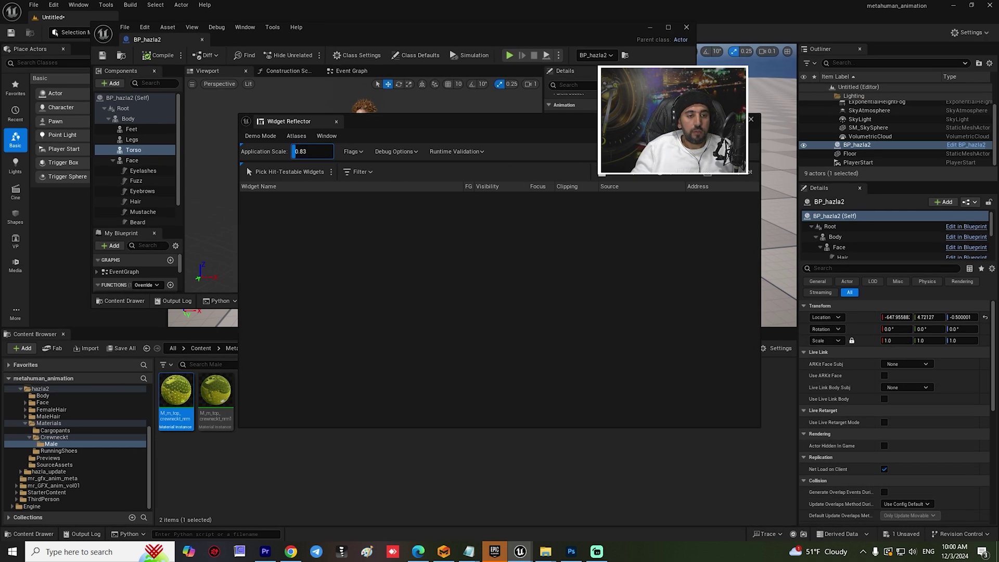
click(750, 120)
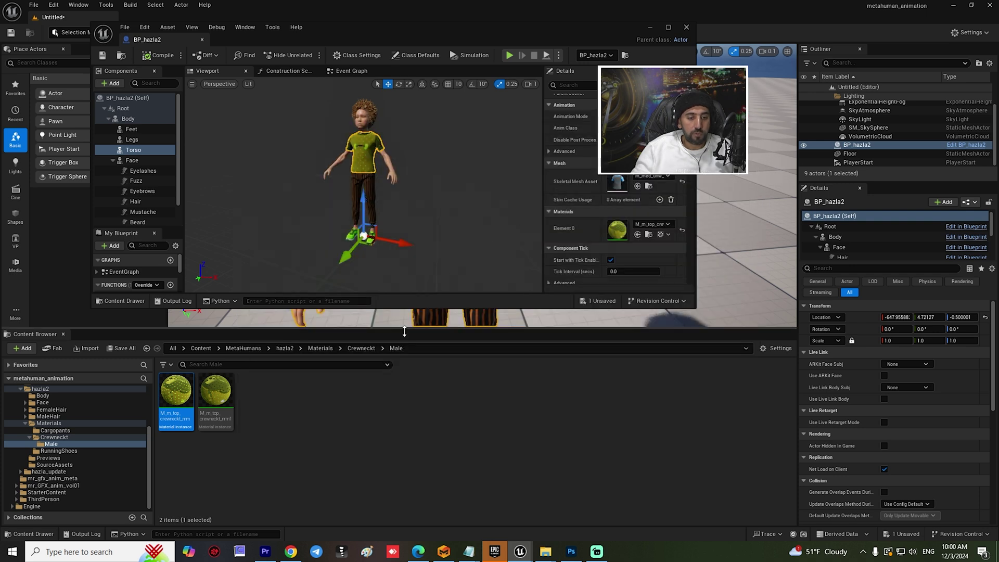
drag(404, 331, 404, 348)
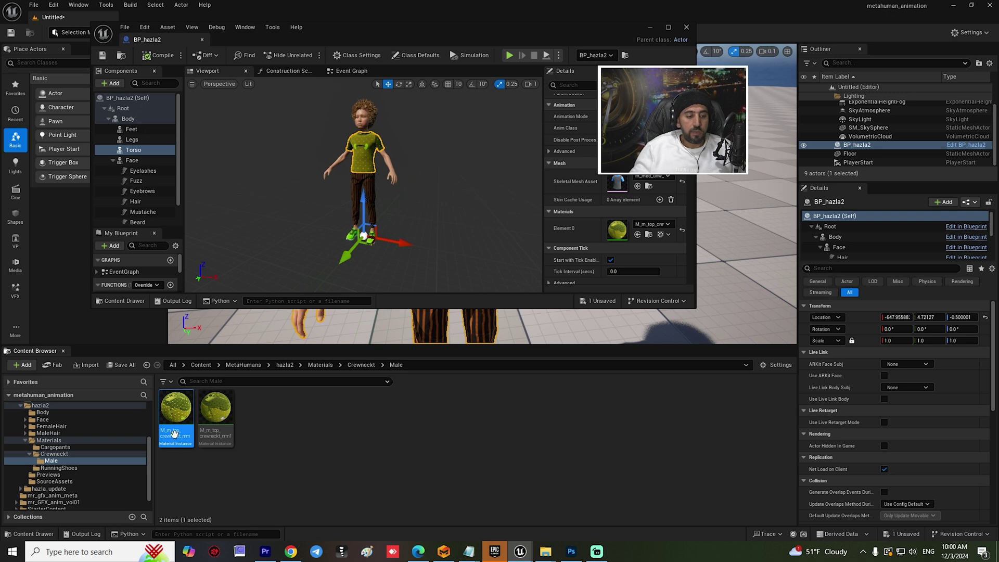
Frame the T-shirt in the blueprint preview and duplicate its material instance in the Male folder as first_01.
click(369, 142)
scroll(367, 141, up, 5)
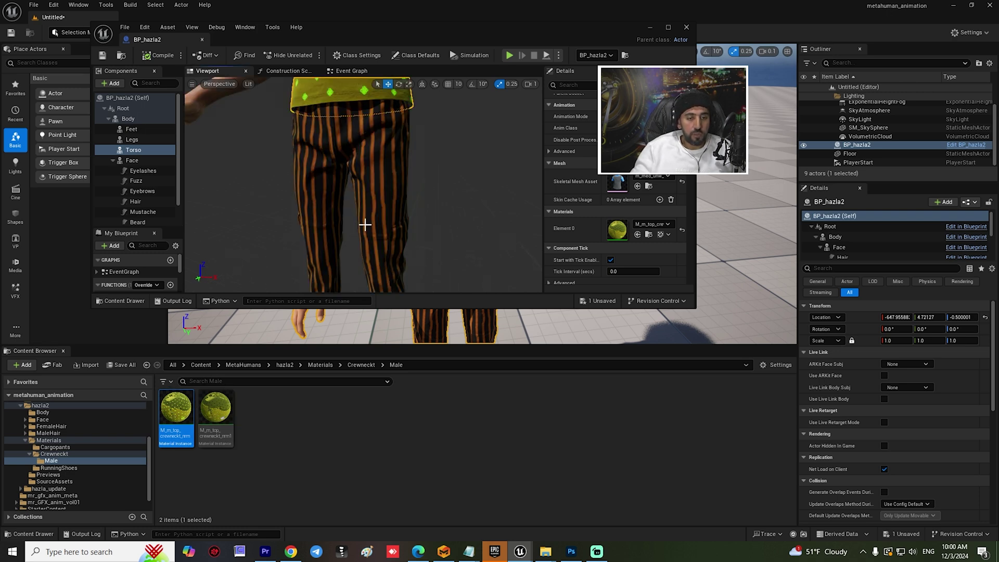
key(f)
scroll(374, 148, up, 3)
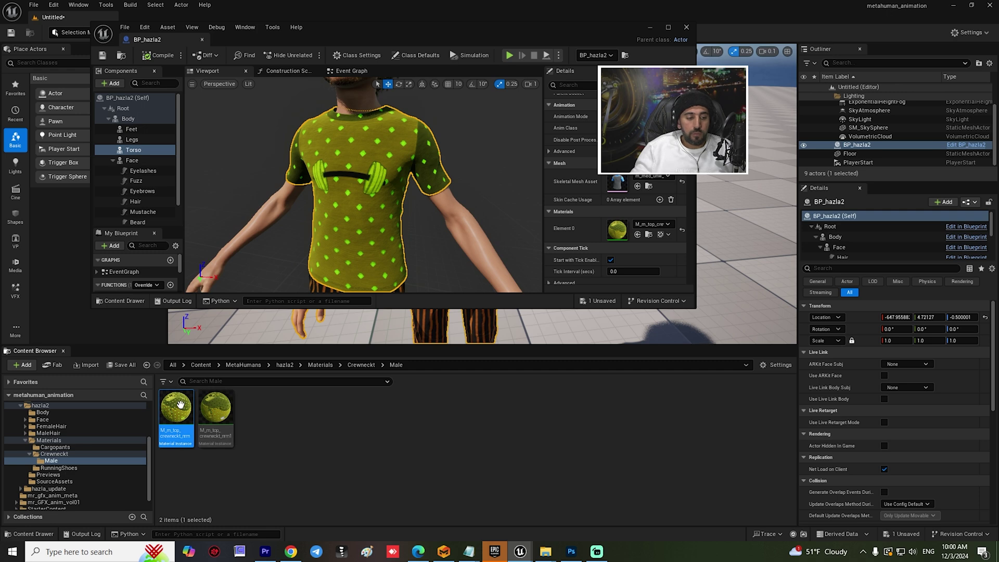
key(ctrl+d)
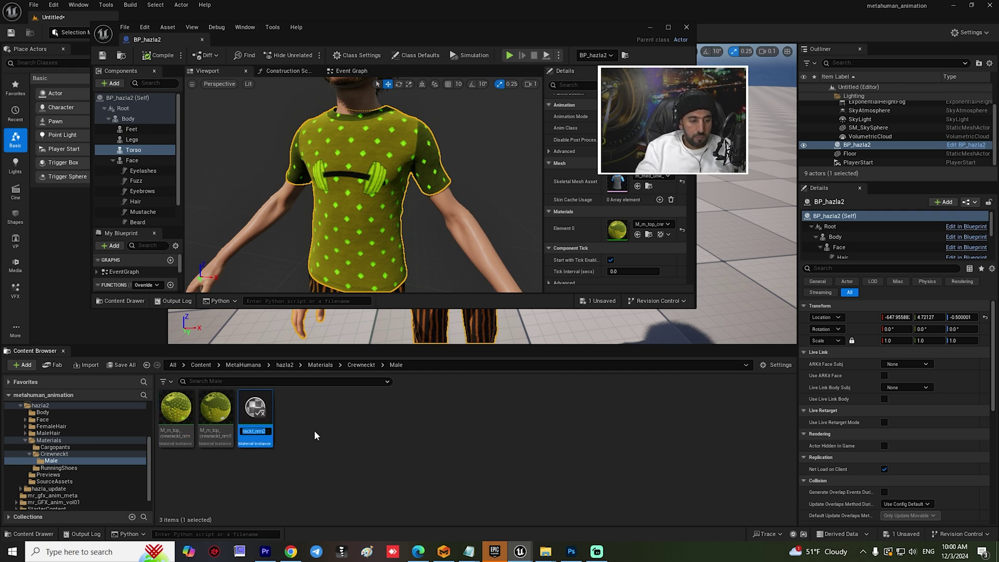
text(fil)
text(rst_01)
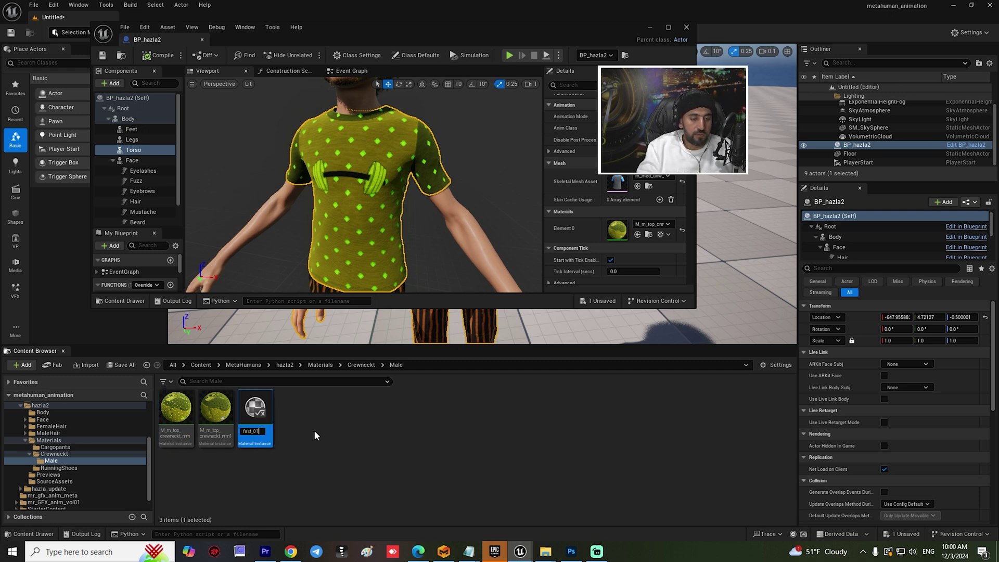
key(Return)
Rename the duplicated material instance m_01 and assign it to the Torso's Element 0 slot.
key(F2)
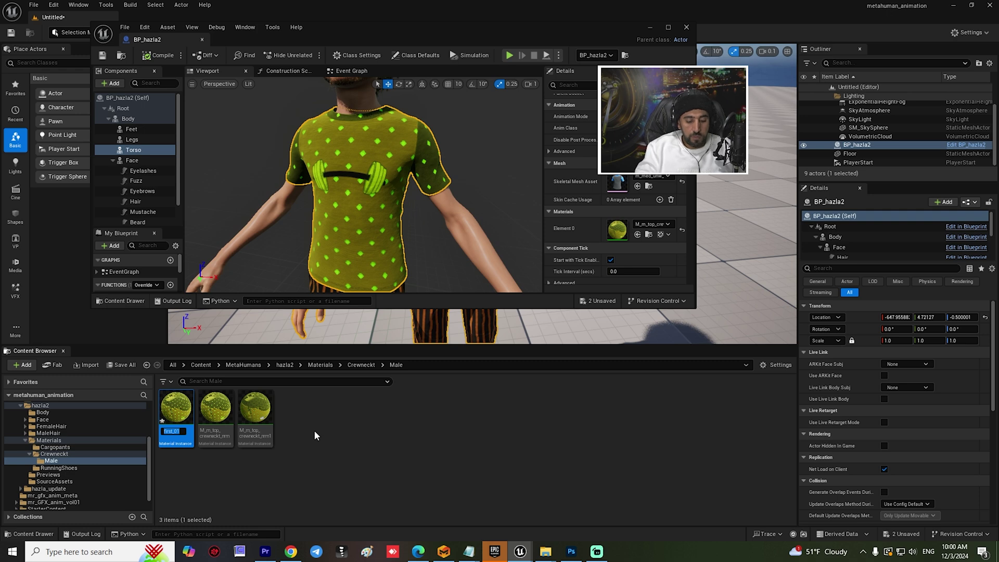
text(m_01)
key(Return)
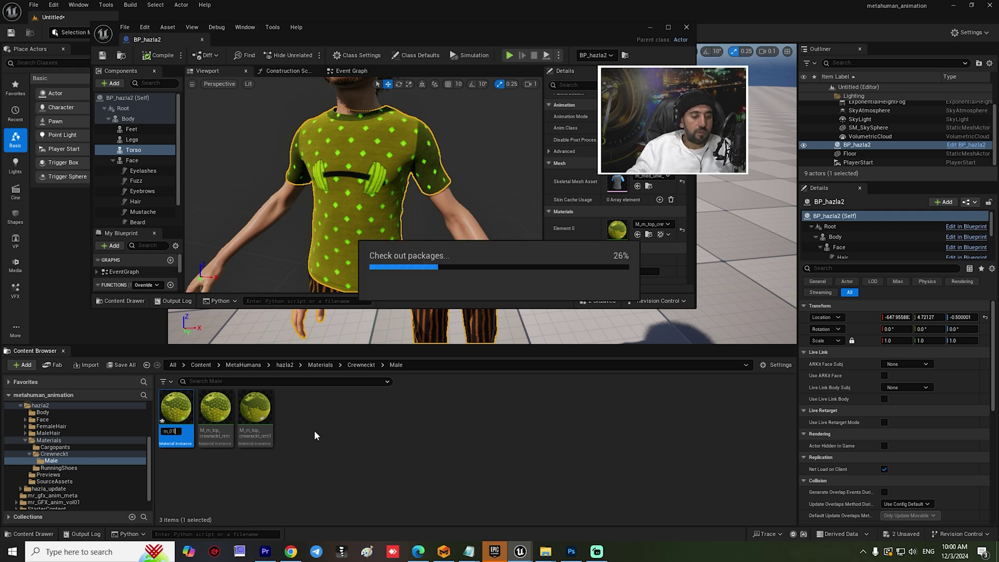
click(638, 235)
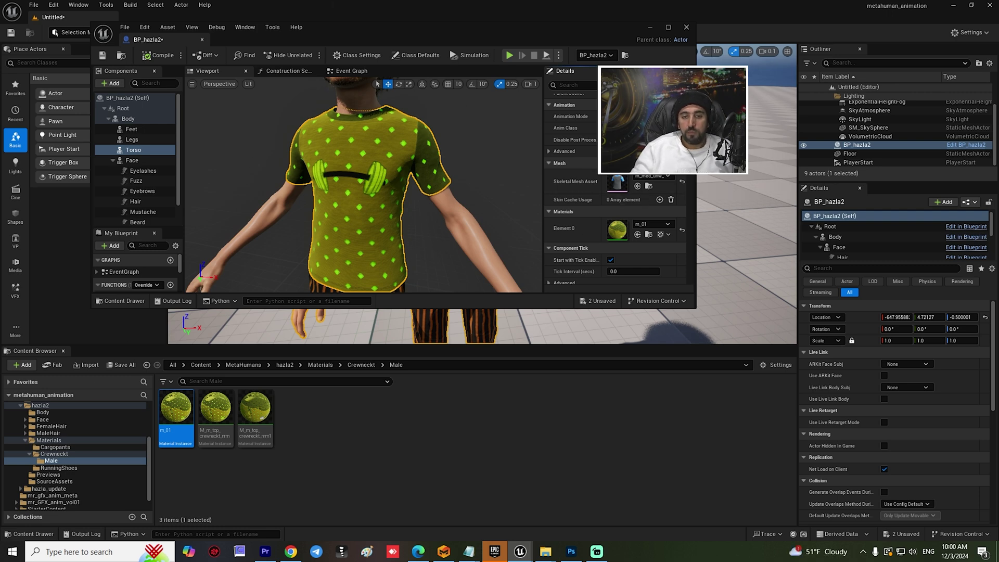
Enlarge the m_01 material instance editor and set MaterialA's diffuse_color_1 to dark blue, hex sRGB 06006AFF.
scroll(616, 187, down, 1)
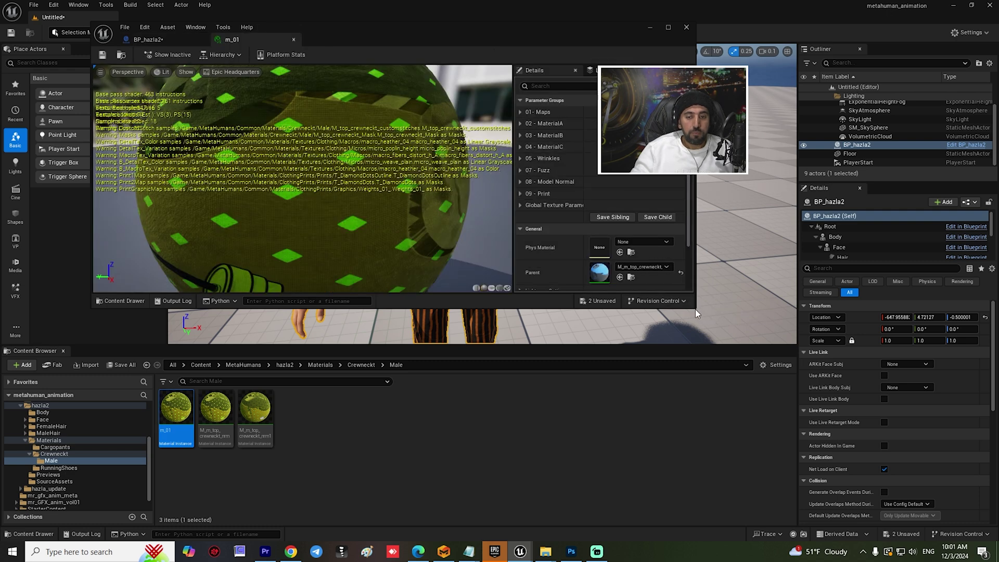
drag(695, 309, 796, 469)
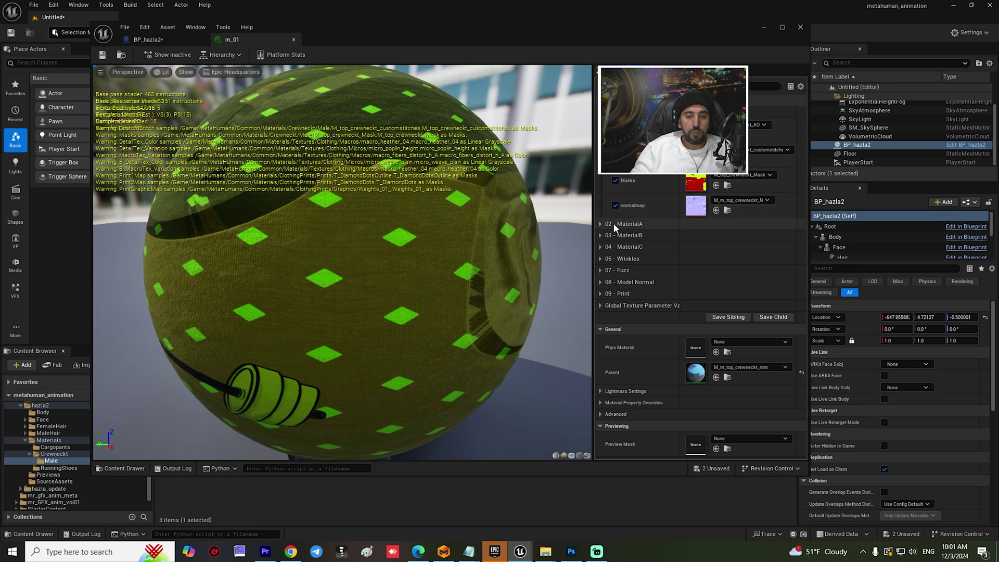
click(601, 224)
click(710, 237)
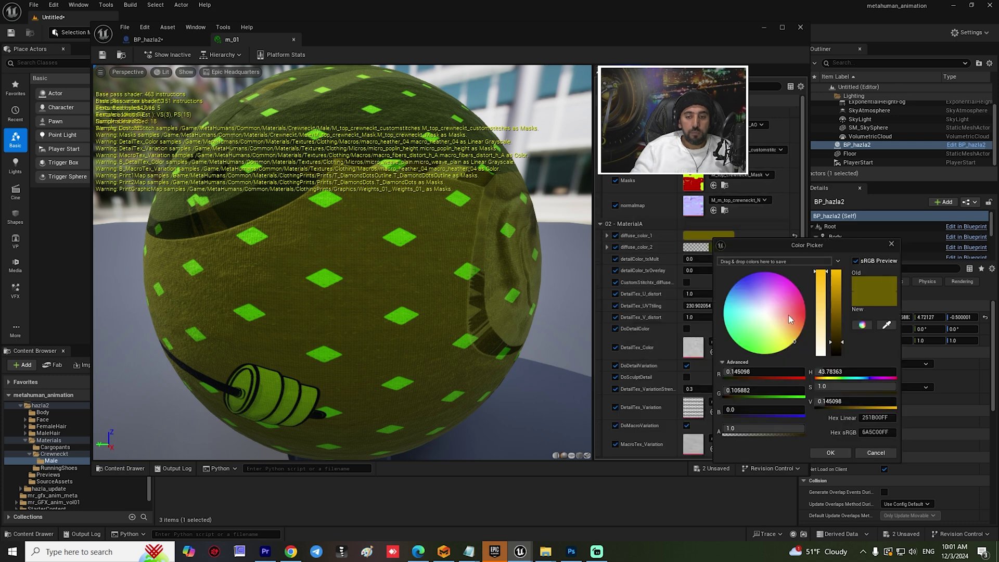
drag(774, 295, 732, 254)
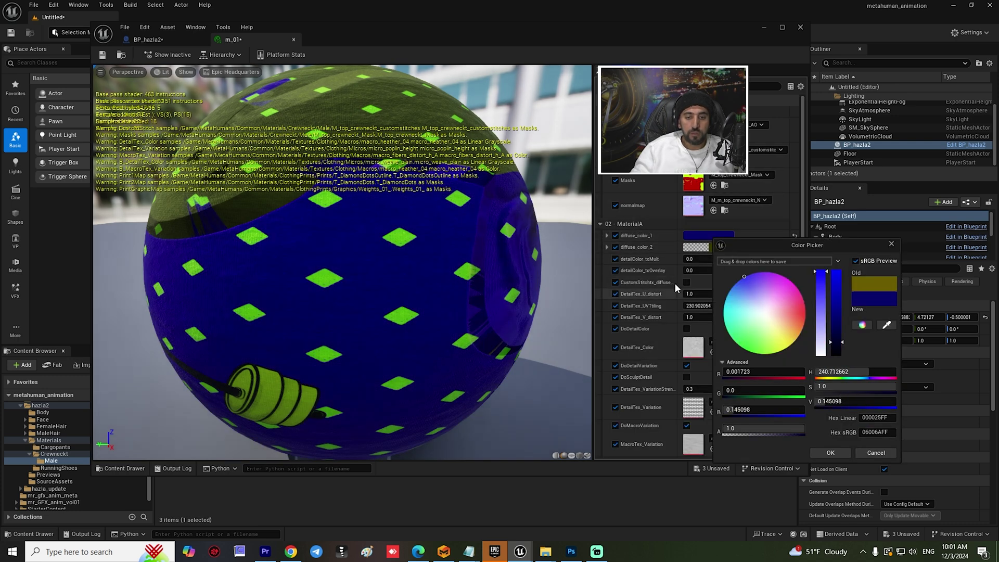
Close the colour picker and examine the MaterialB, MaterialC, Wrinkles and Fuzz parameter groups of m_01.
click(600, 223)
click(600, 235)
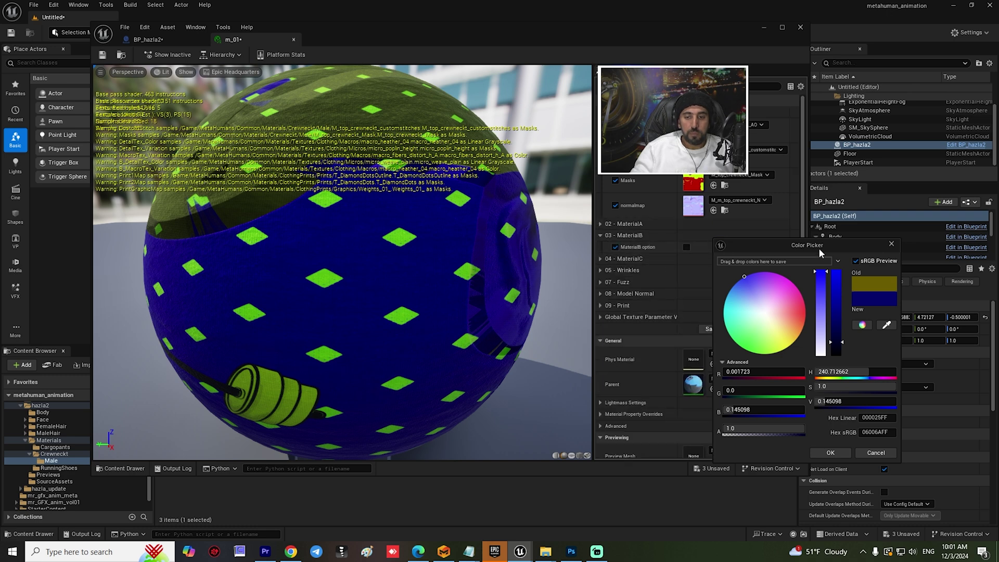
click(892, 244)
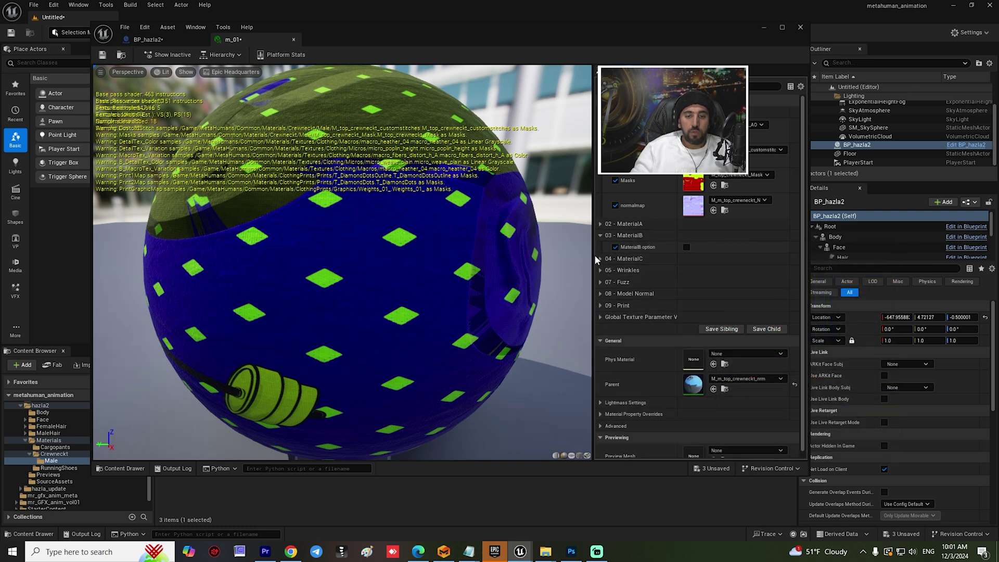
click(600, 259)
click(601, 282)
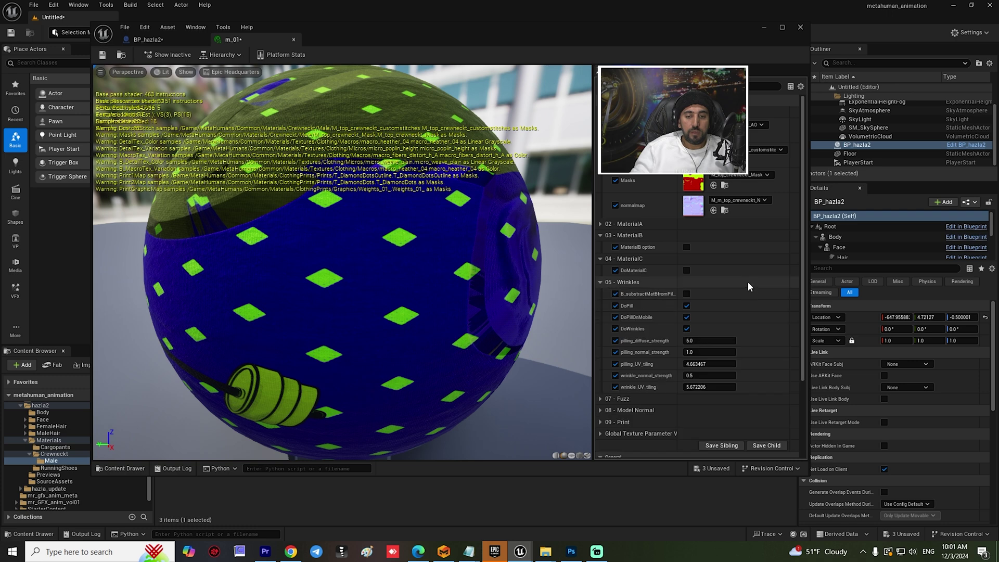
scroll(628, 337, down, 1)
click(601, 371)
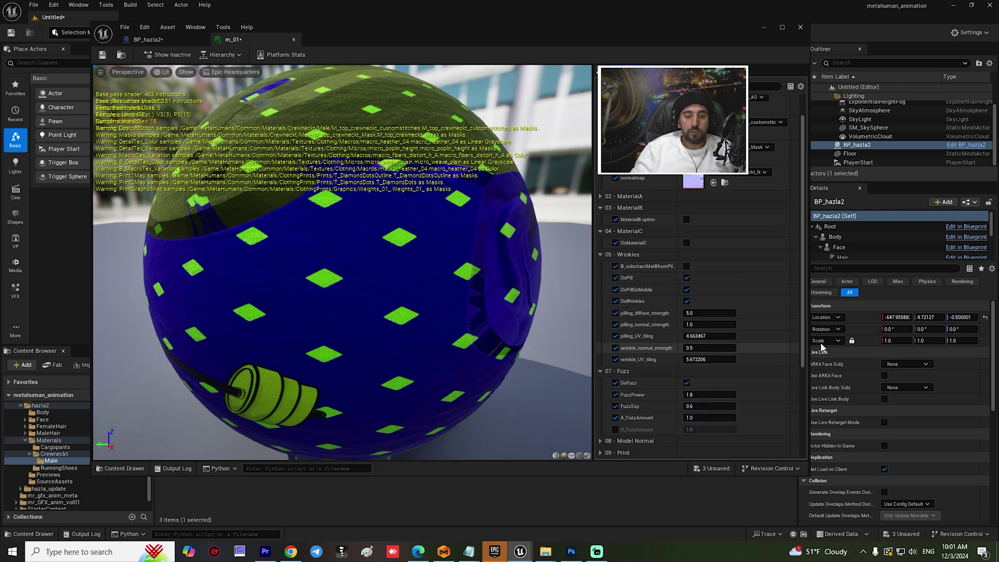
scroll(819, 338, down, 1)
scroll(776, 369, down, 3)
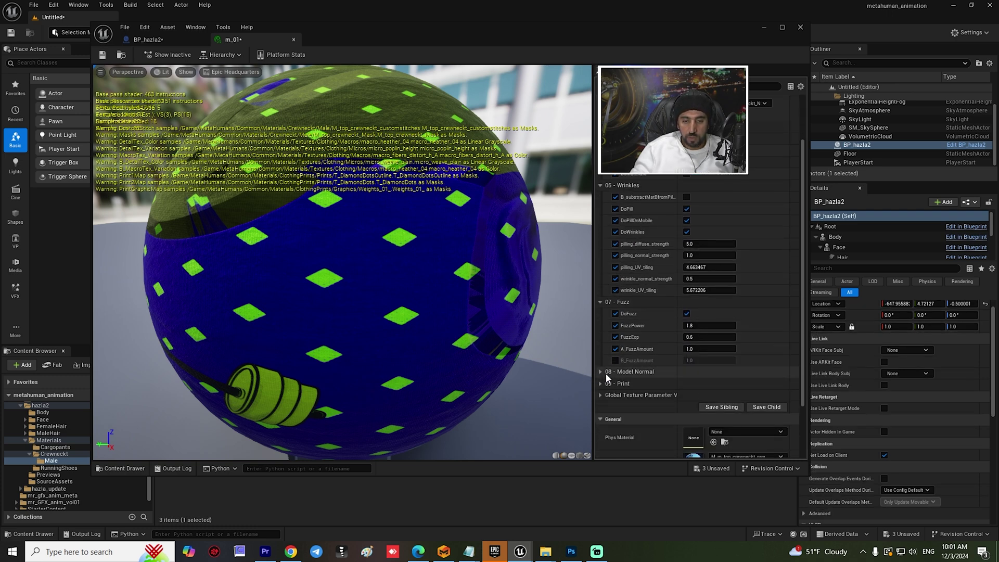
Set Print1ColorA in the 09 - Print group to turquoise, hex sRGB 00DBC5FF.
click(602, 382)
scroll(770, 335, down, 2)
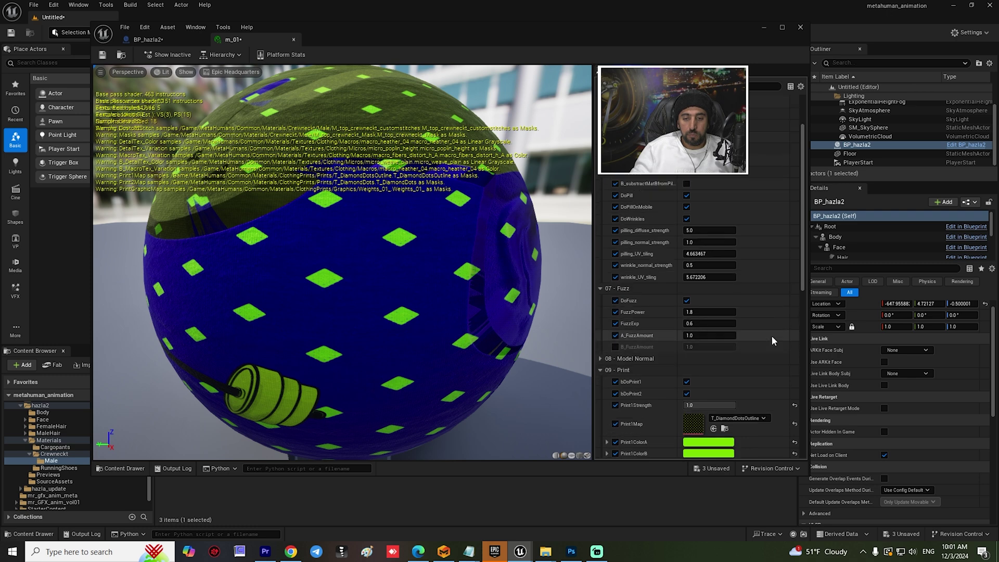
scroll(775, 337, down, 3)
click(705, 317)
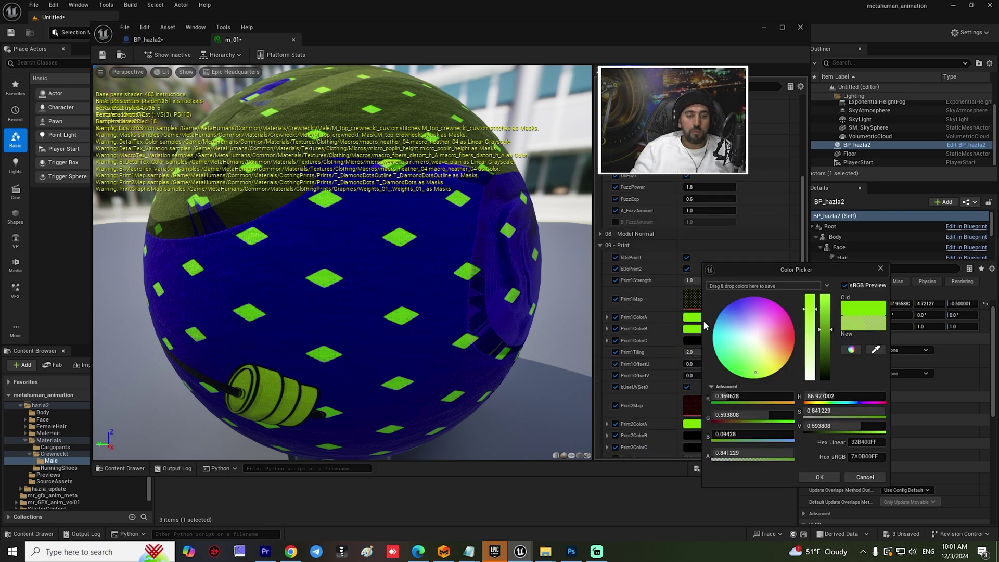
drag(768, 341, 801, 398)
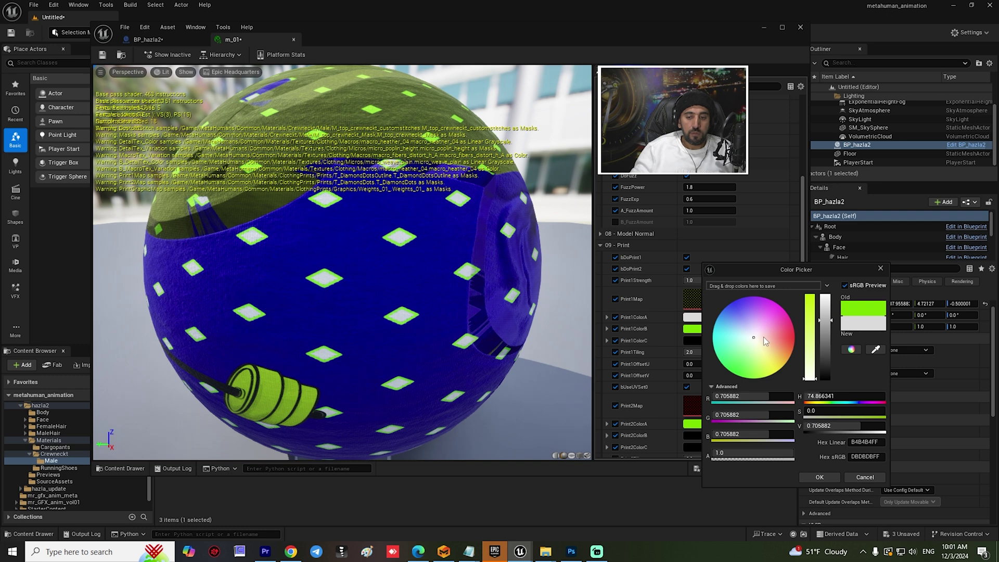
drag(763, 341, 703, 345)
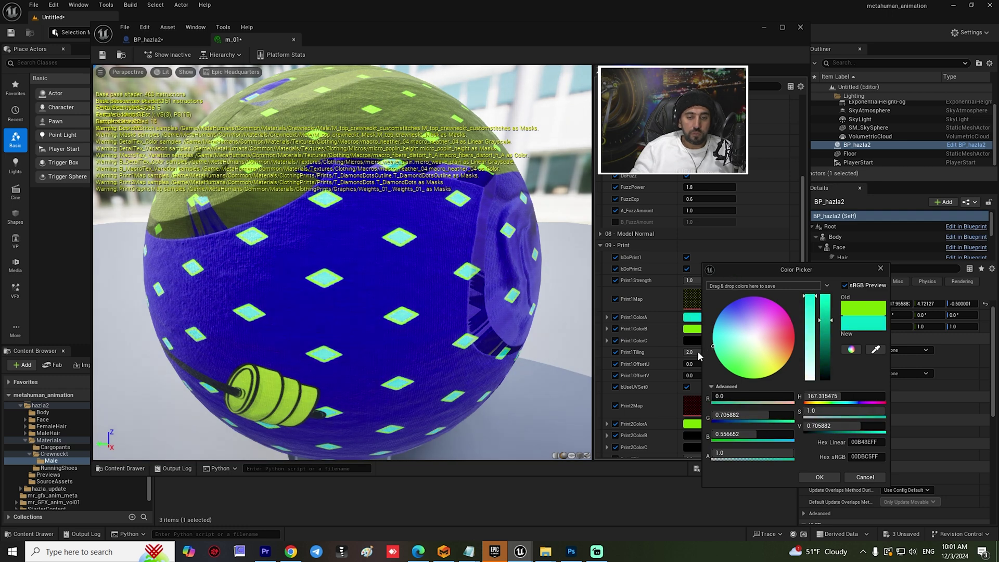
click(819, 477)
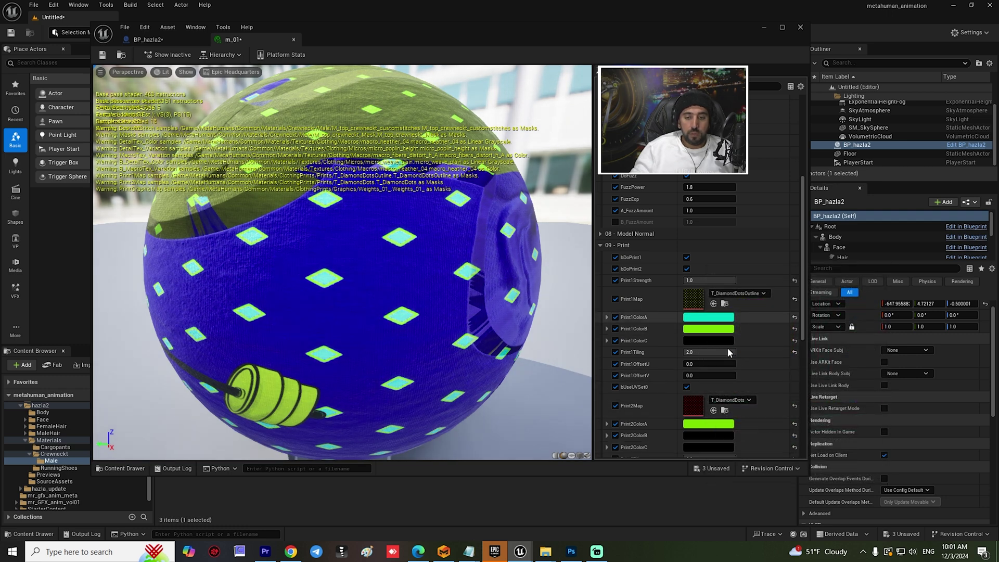
Set Print2ColorA to pale lavender, hex sRGB BABCDBFF, and locate the PrintGraphicMap texture parameter.
click(708, 423)
mouse_move(767, 344)
mouse_down()
mouse_move(732, 277)
mouse_move(764, 325)
mouse_up()
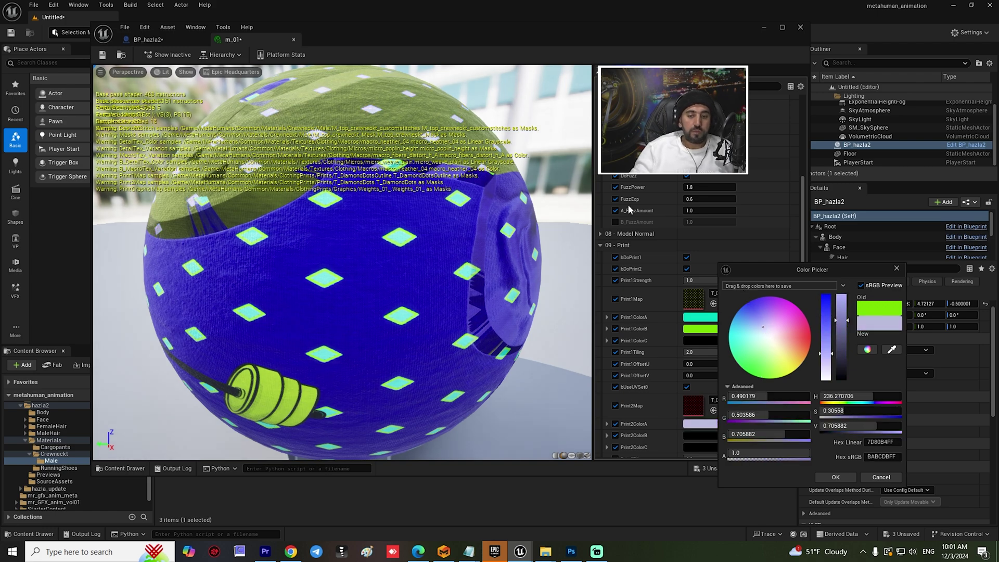
click(831, 477)
scroll(769, 323, down, 5)
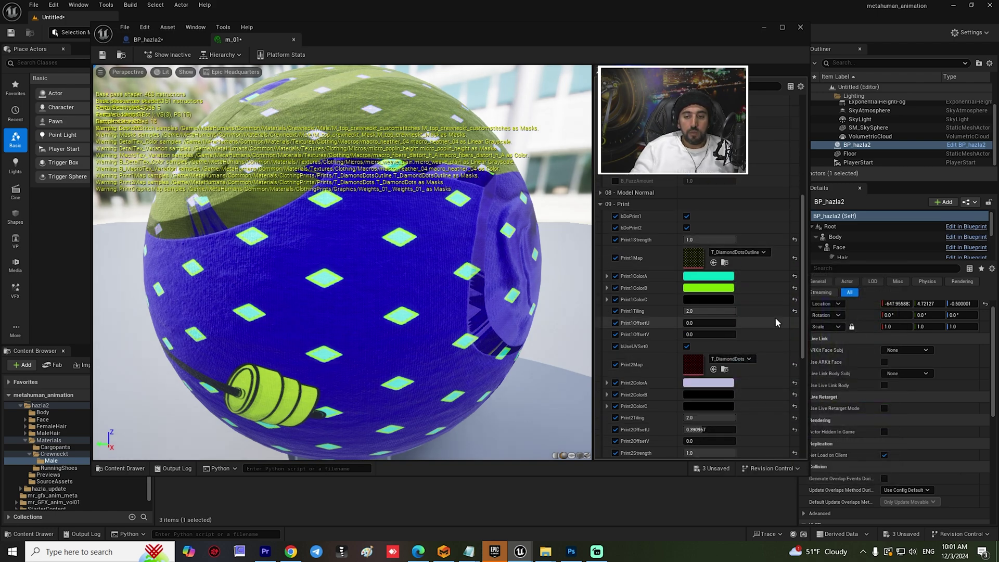
scroll(775, 318, down, 1)
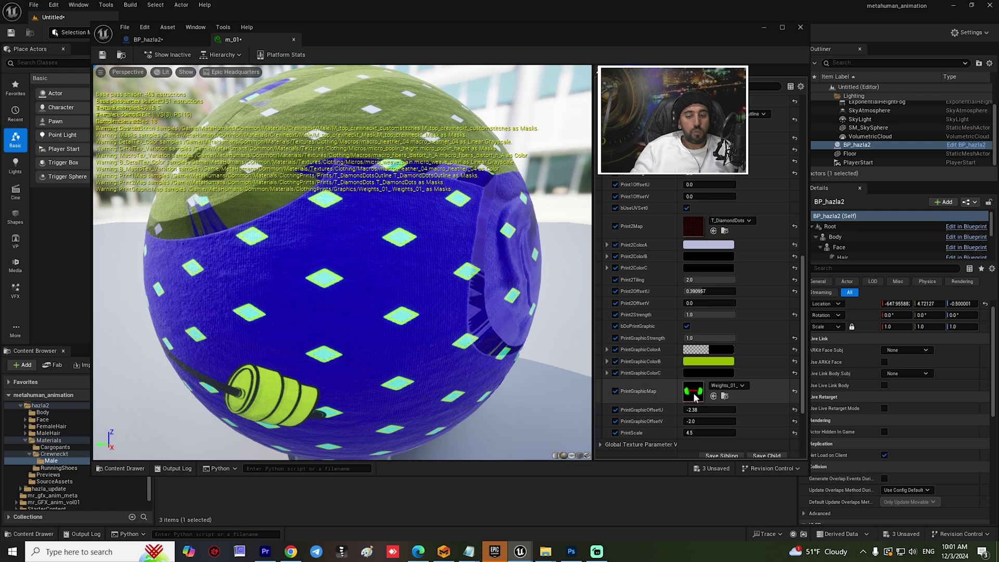
Switch to Chrome, open Google in a new tab and search its images for "bmw png".
click(291, 552)
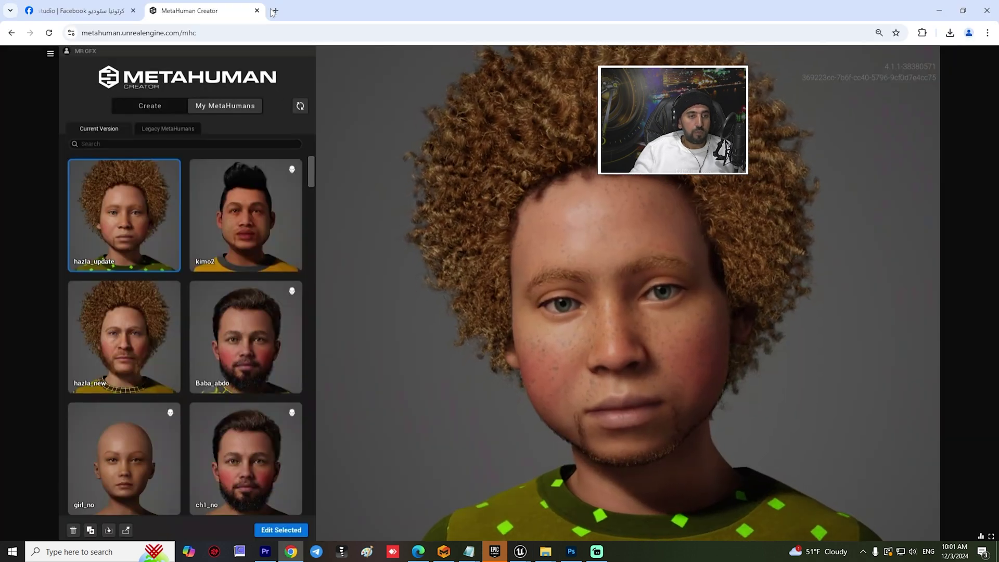
click(276, 11)
text(g)
key(Return)
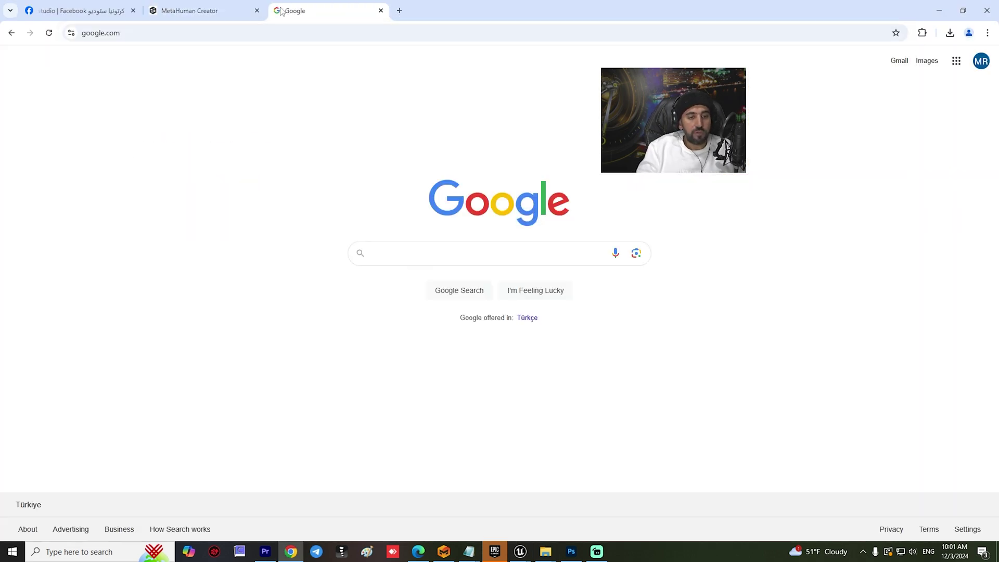
text(bmw png)
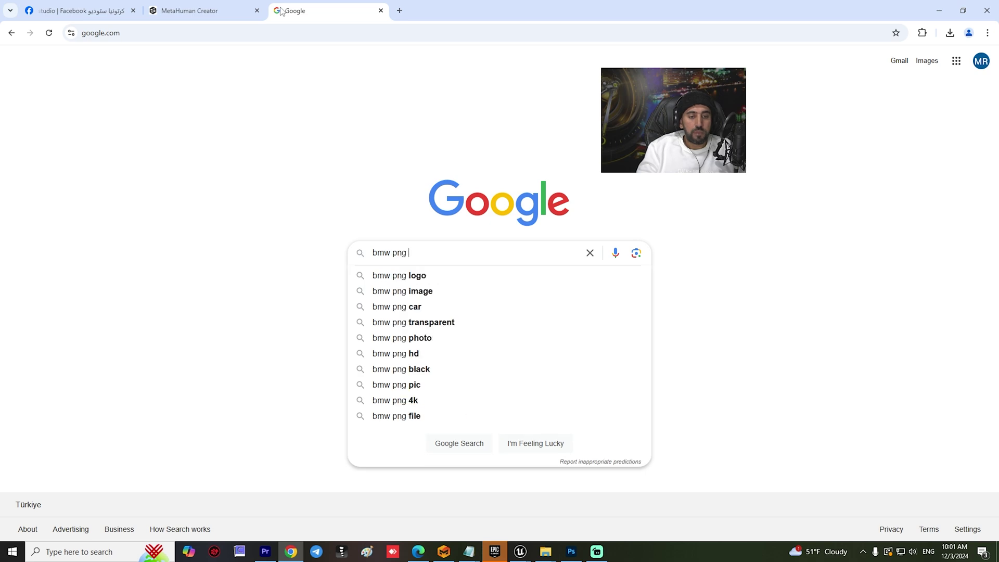
key(Return)
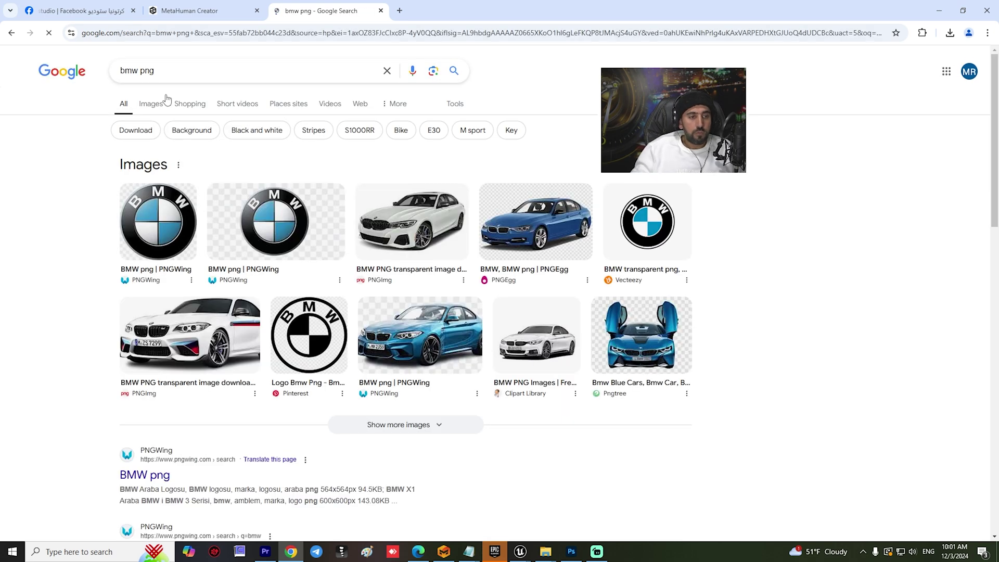
click(152, 105)
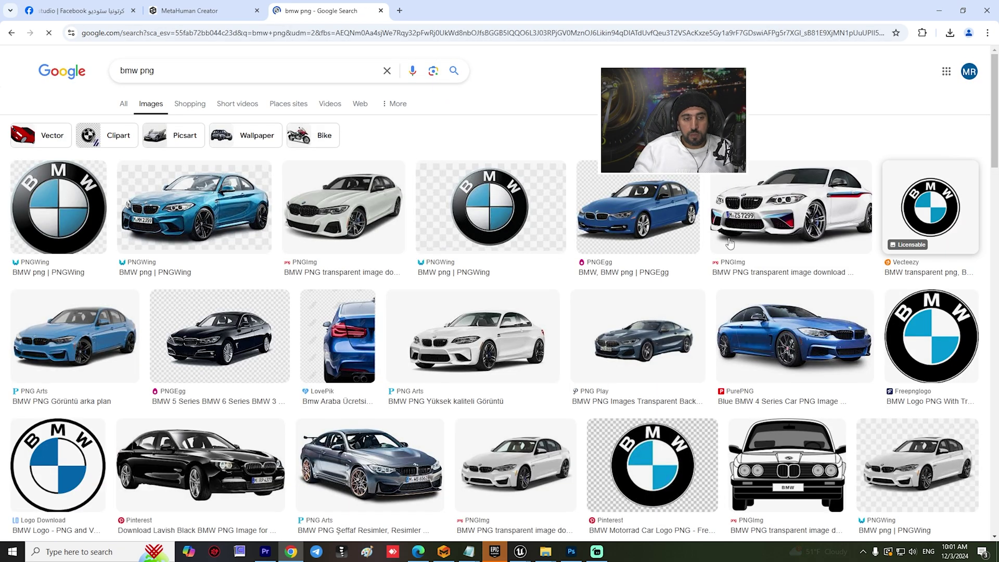
click(108, 187)
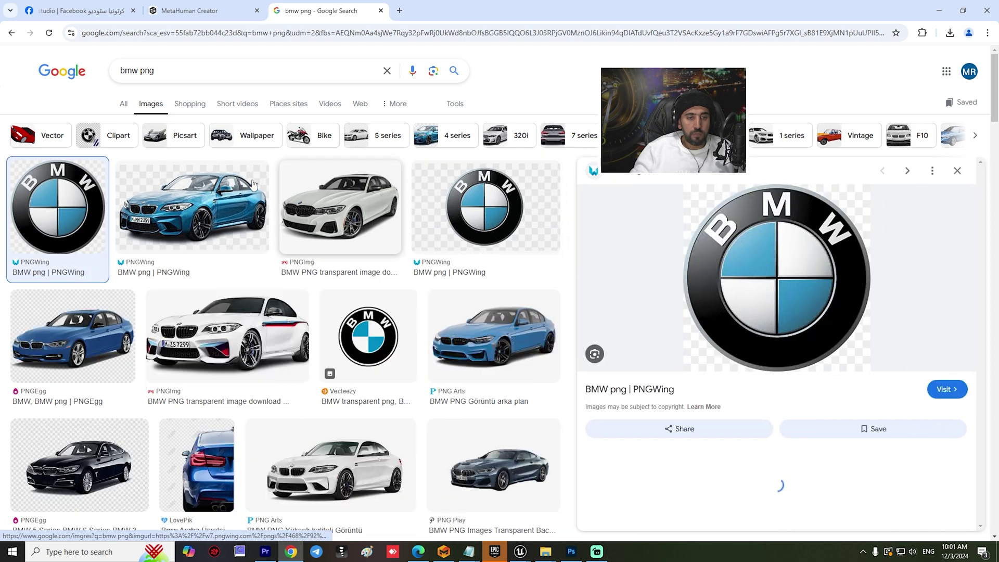
right_click(779, 264)
click(827, 405)
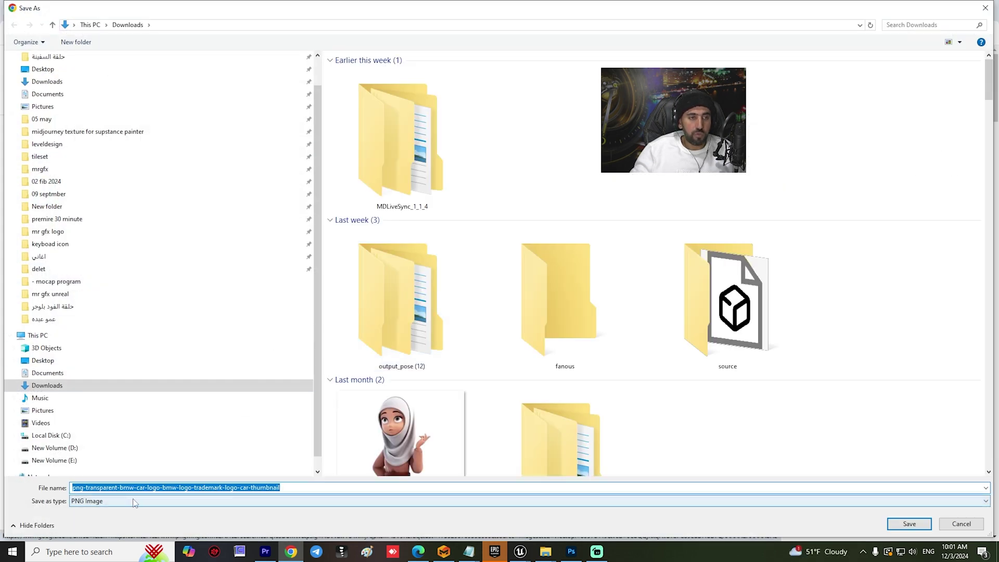
text(000000000000)
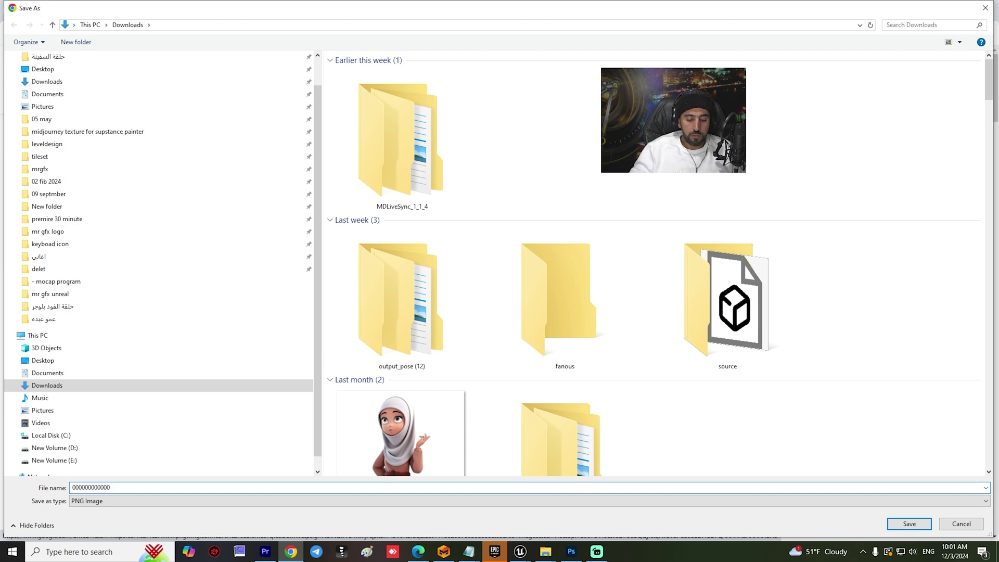
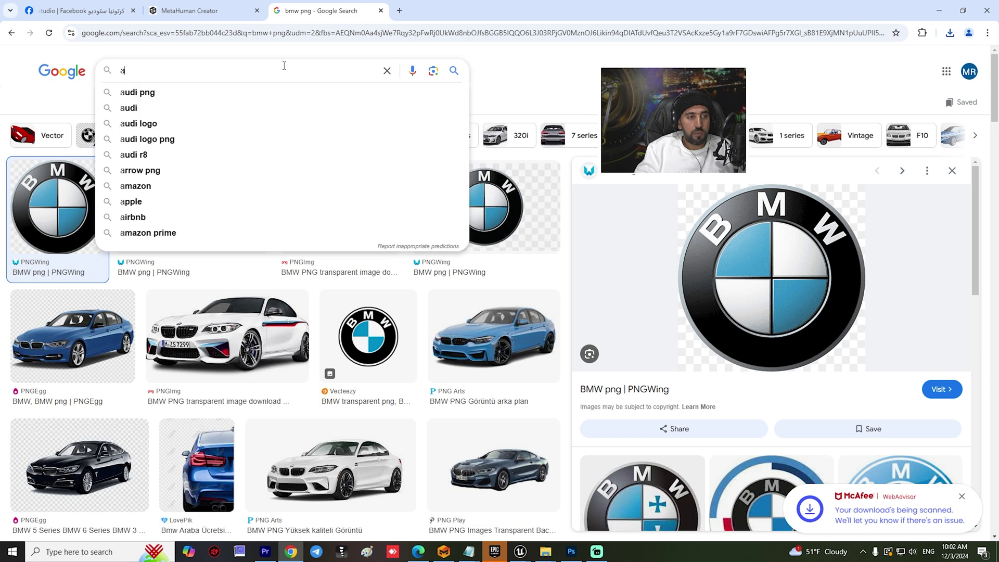
Search Google Images for "aqsa mosque plastine" and refine the query to "aqsa mosque plastine png".
key(BackSpace)
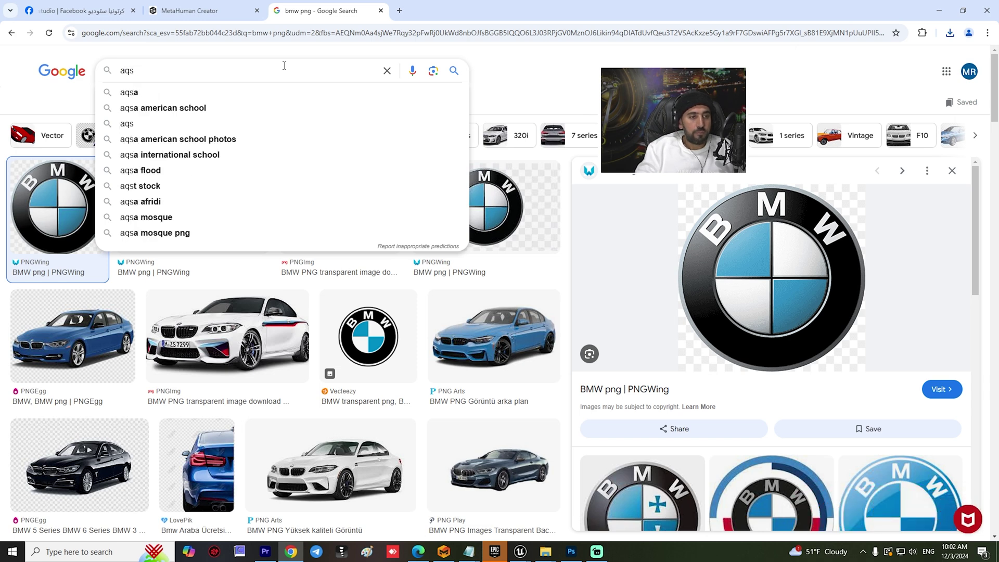
text(ua)
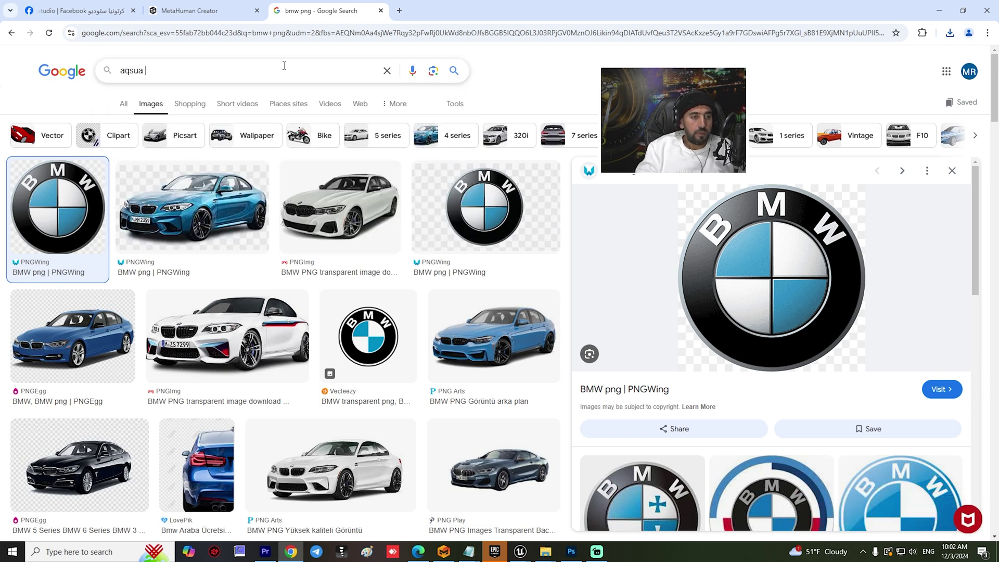
key(BackSpace)
key(BackSpace)
key(BackSpace)
text(a)
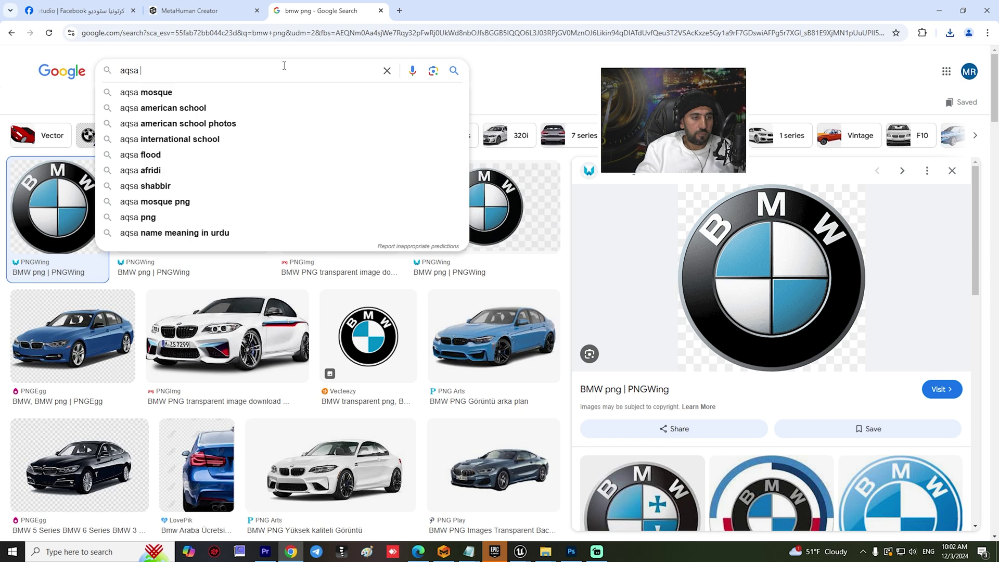
key(BackSpace)
key(BackSpace)
key(BackSpace)
text(qs)
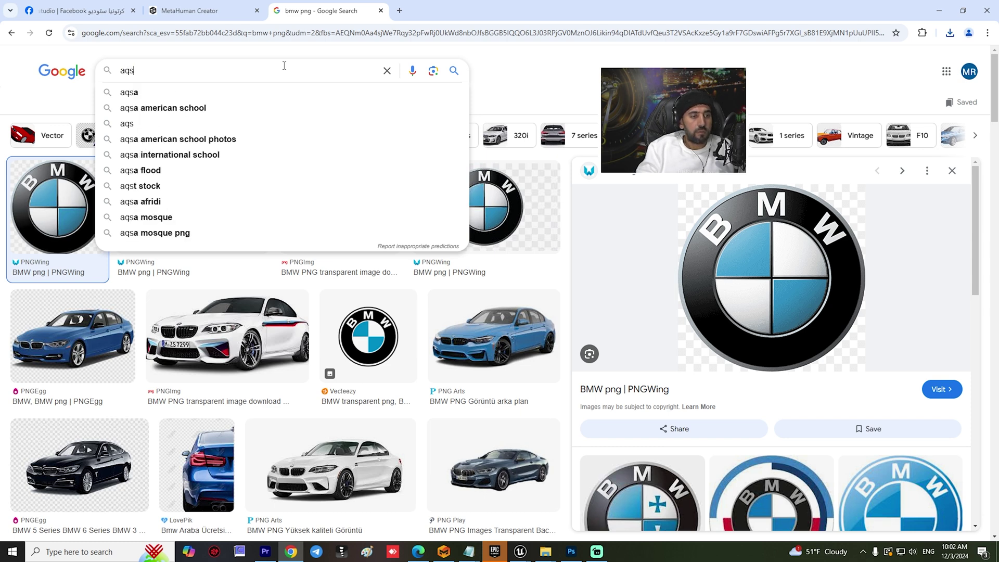
text(a mosque plastine)
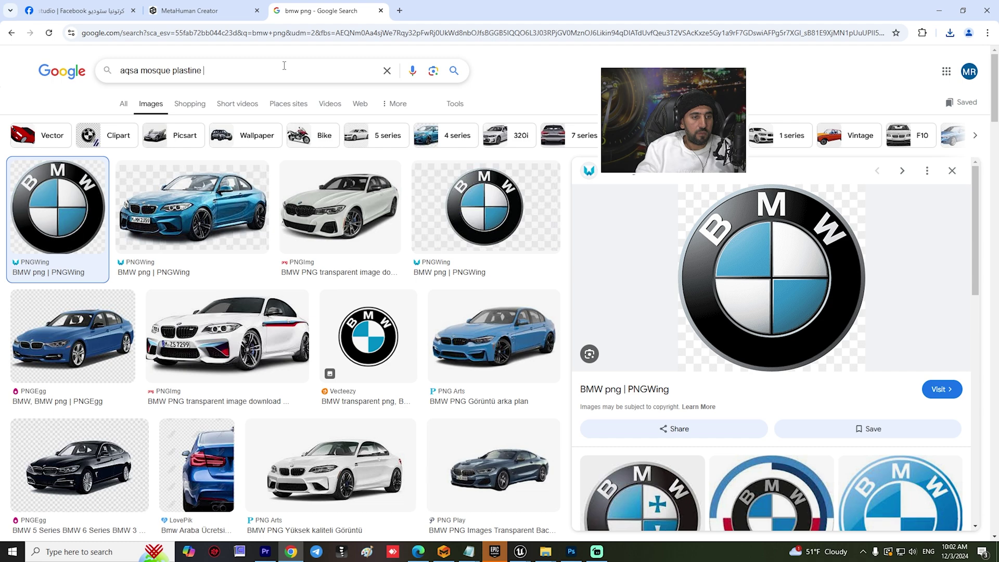
key(Return)
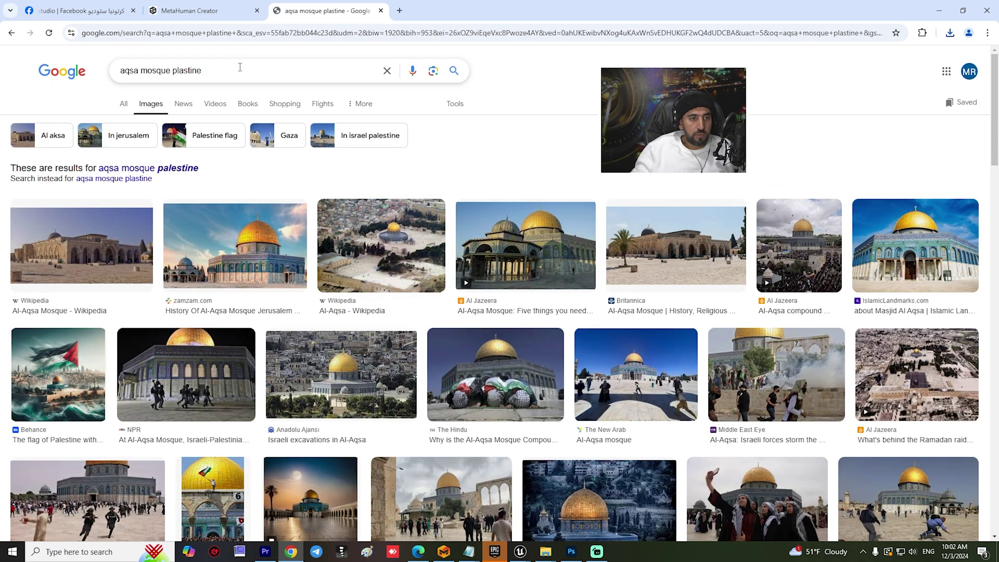
text(png)
key(Return)
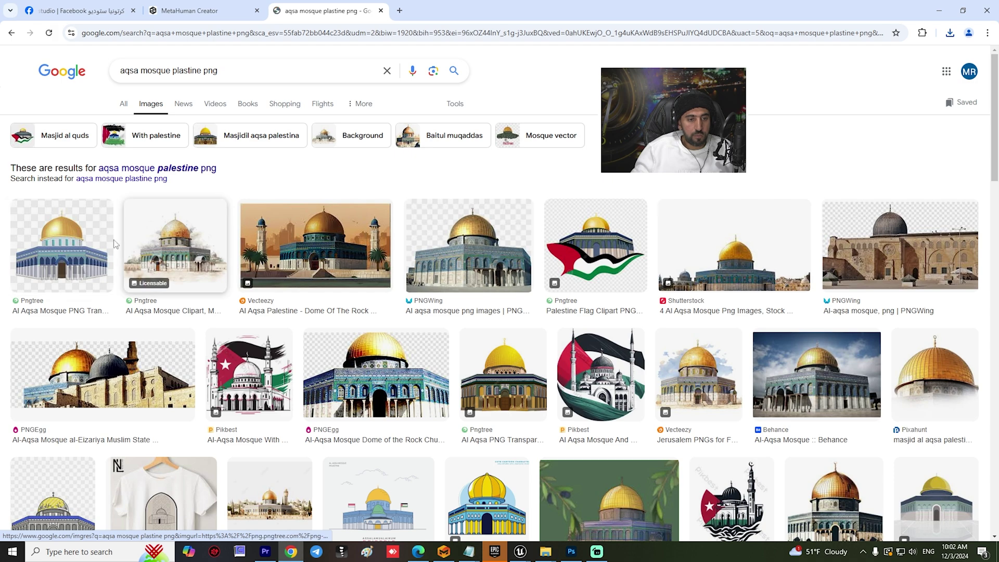
Try to save the second Aqsa mosque result, the watercolour-style clipart, to Downloads as a JPEG image named aqsa.
click(174, 261)
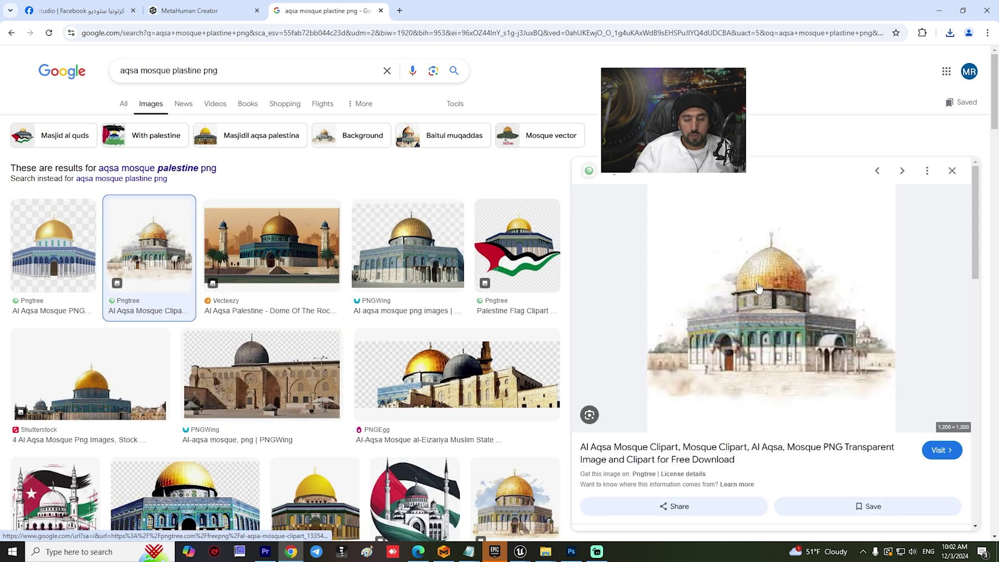
right_click(757, 288)
click(801, 429)
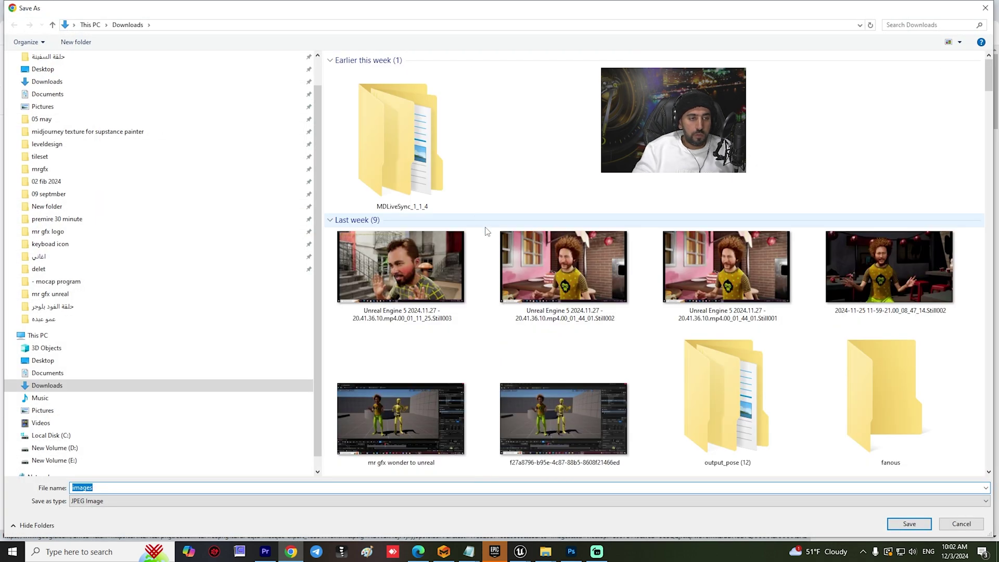
text(aqsa)
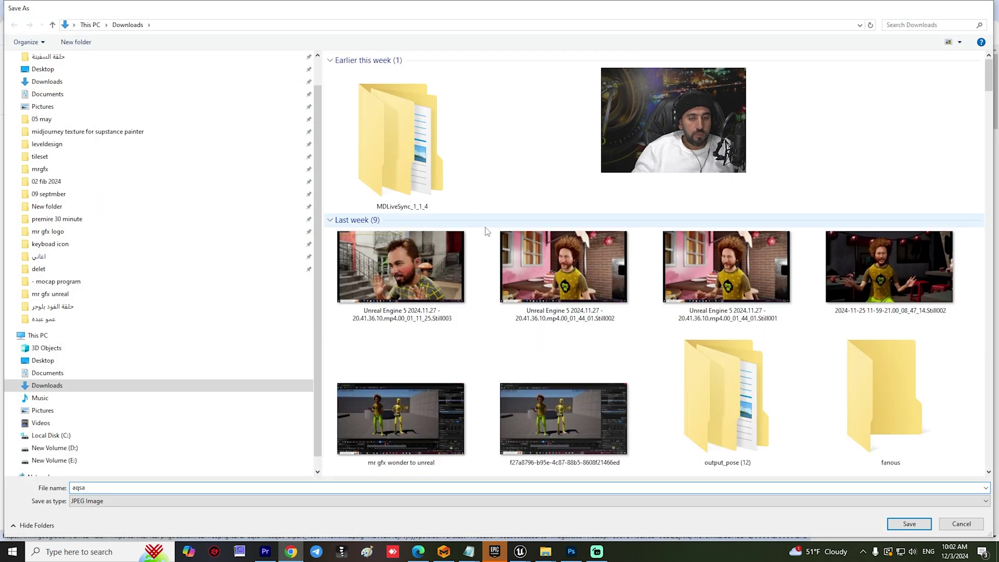
key(Return)
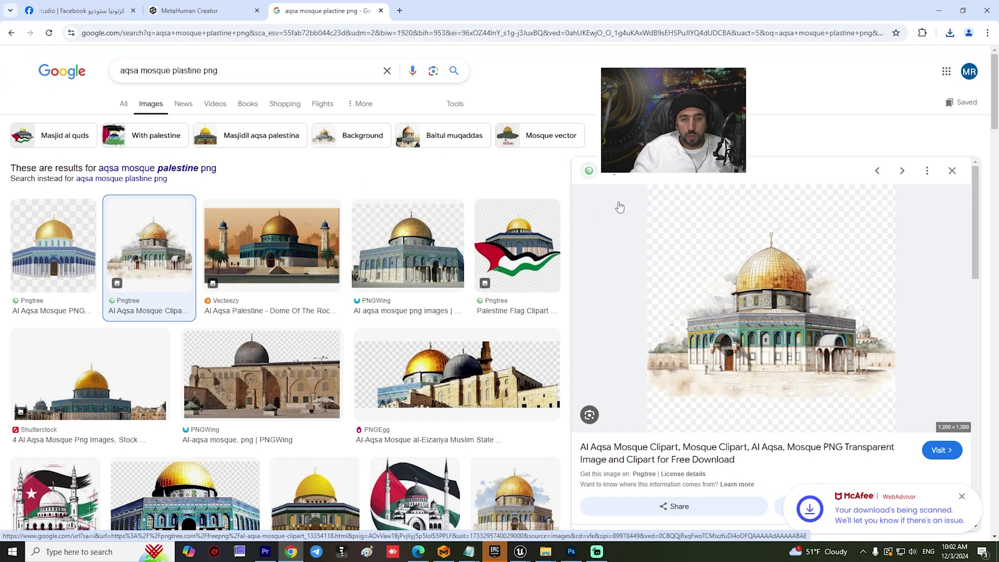
Preview the Palestine flag clipart, then save the first Aqsa mosque result to Downloads as a PNG image named aqsa.
click(529, 257)
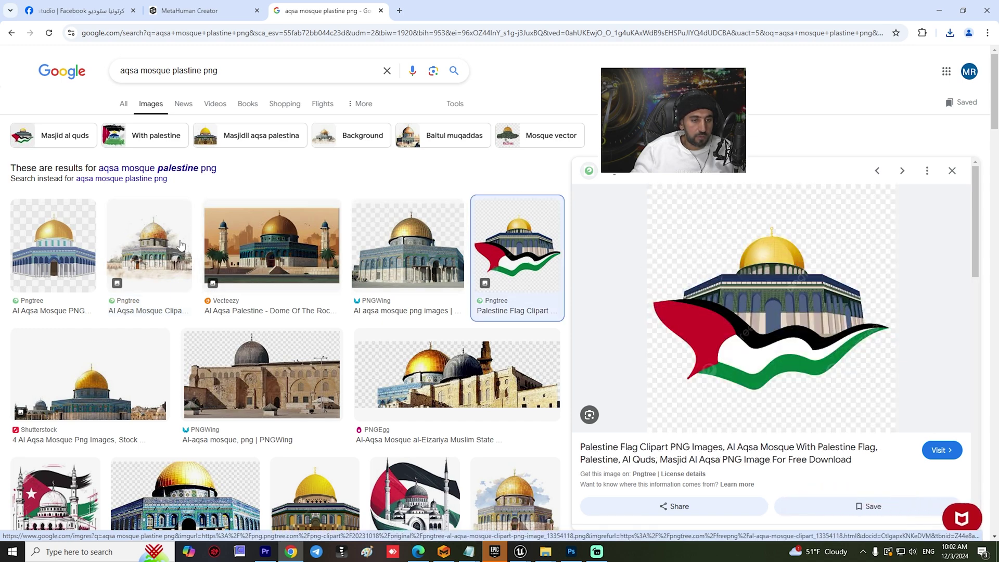
click(52, 244)
right_click(781, 269)
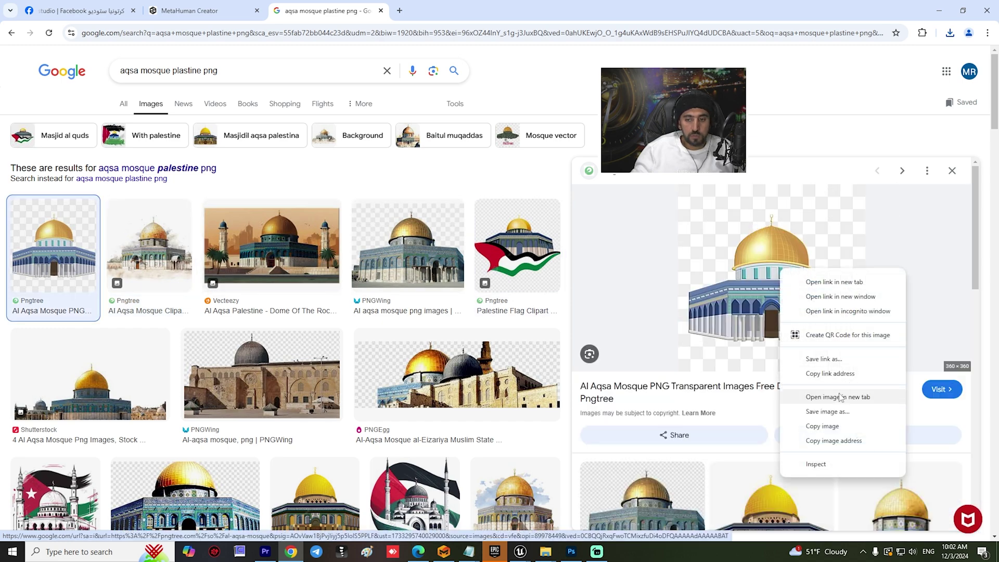
click(831, 411)
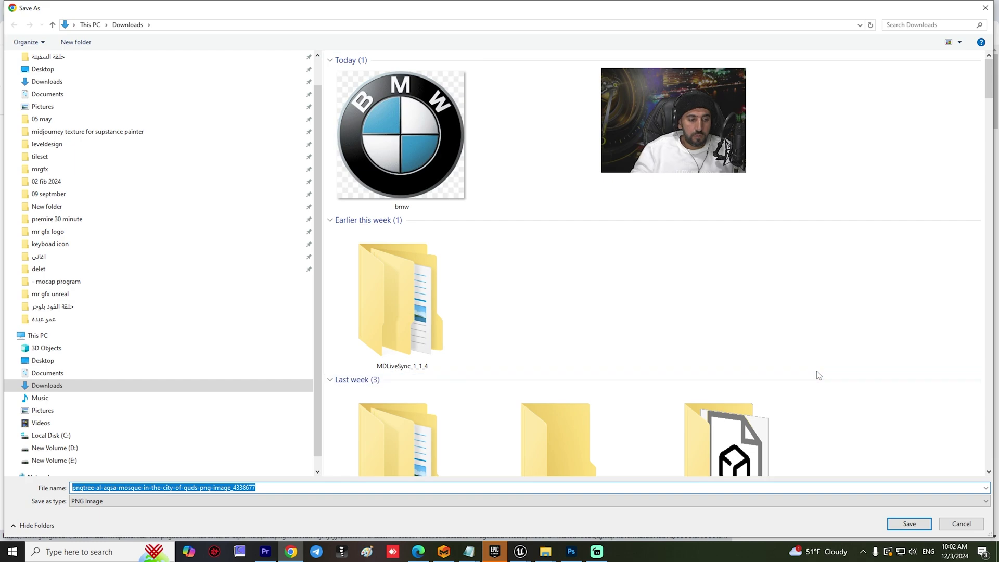
text(aqsa)
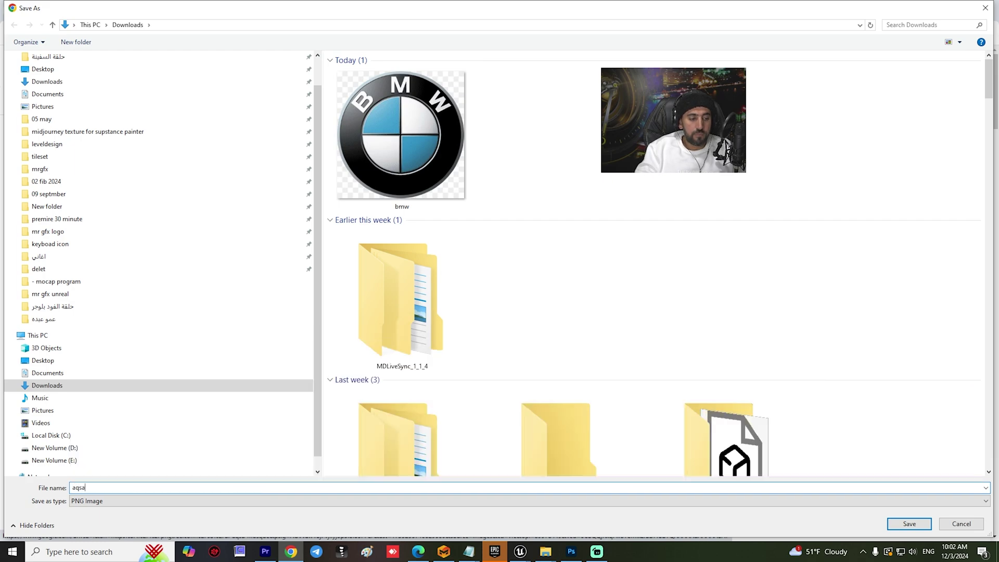
key(Return)
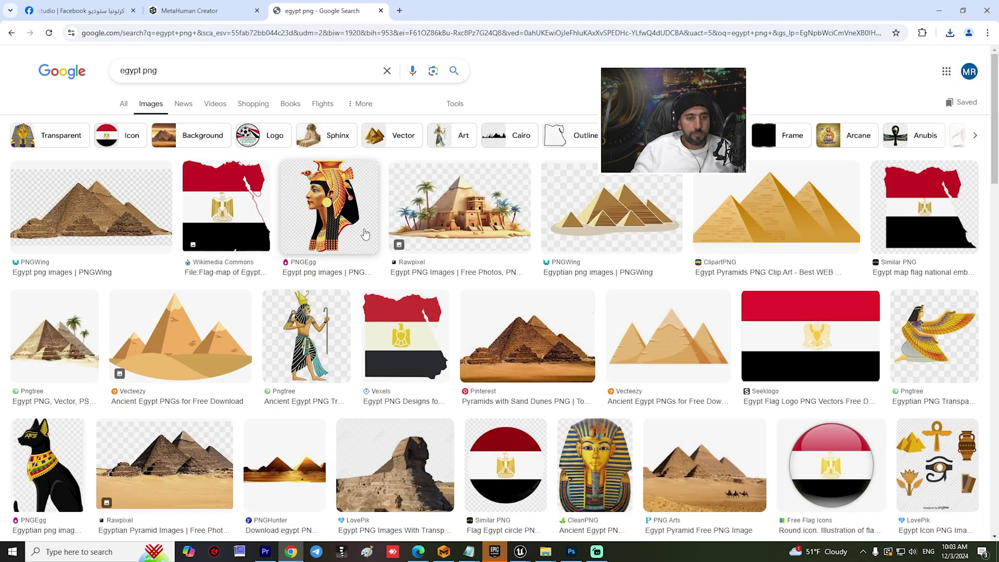
Save the PNGEgg Egyptian queen head image from the "egypt png" results to Downloads as a PNG named egypt.
click(337, 203)
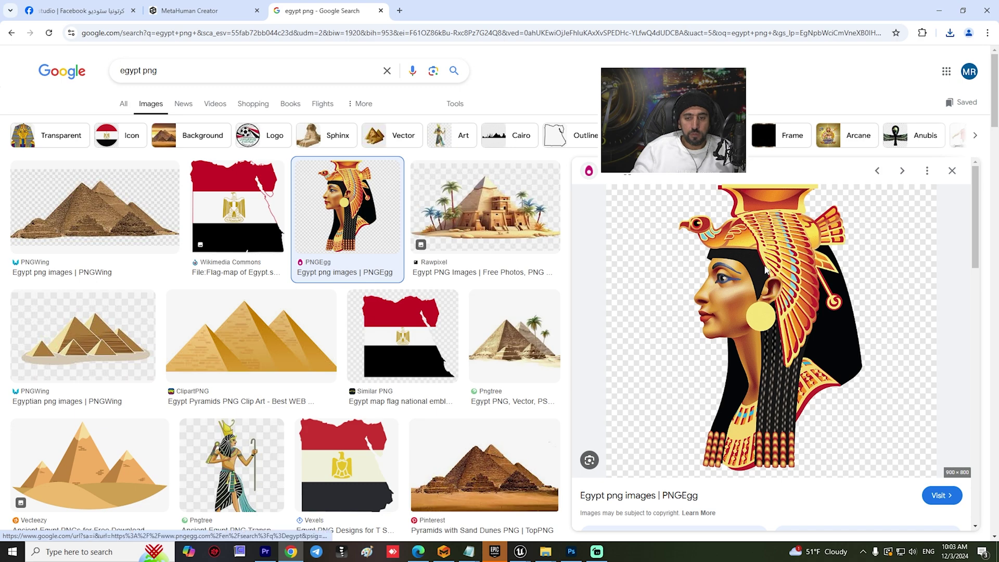
right_click(763, 266)
click(827, 409)
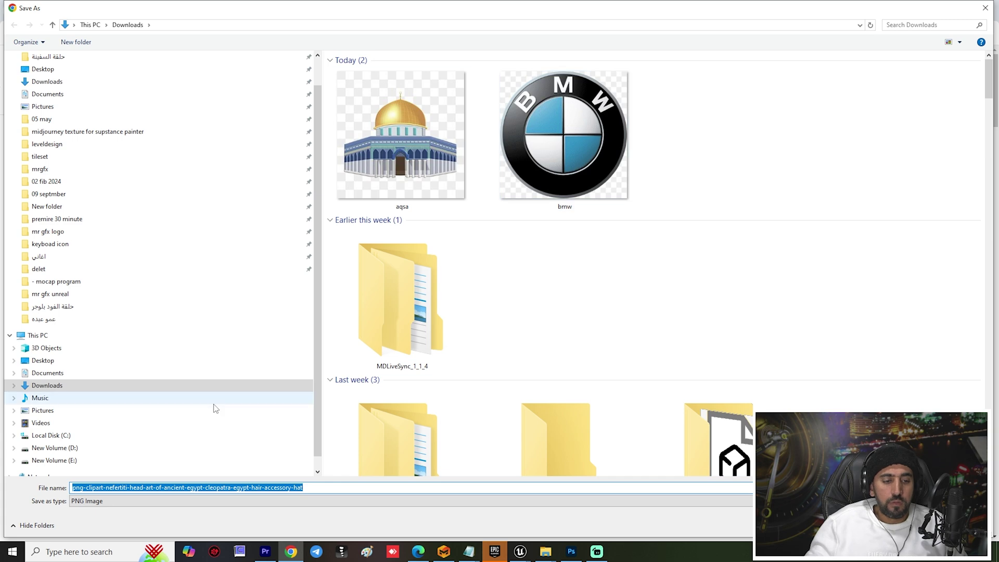
text(egypt)
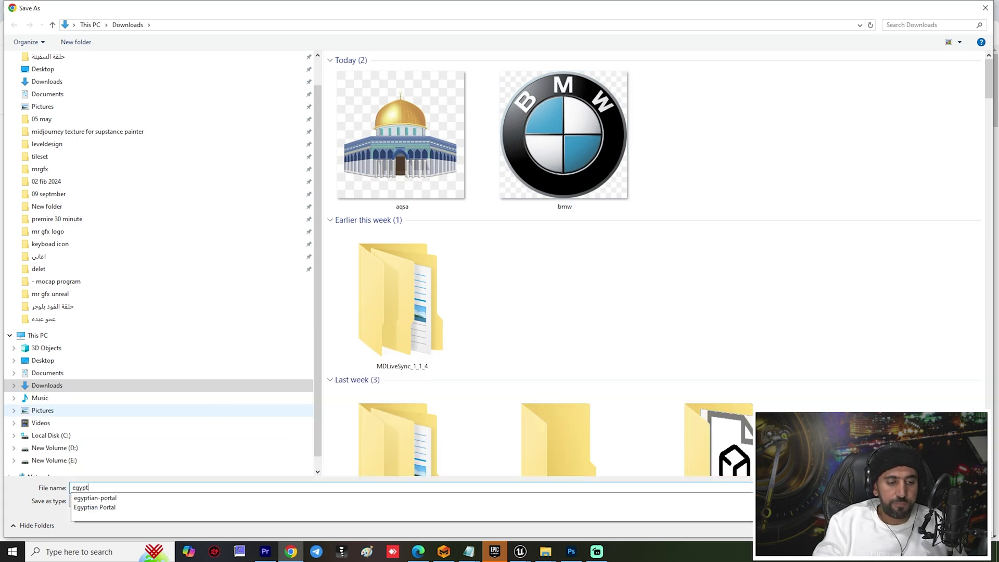
key(Return)
click(485, 213)
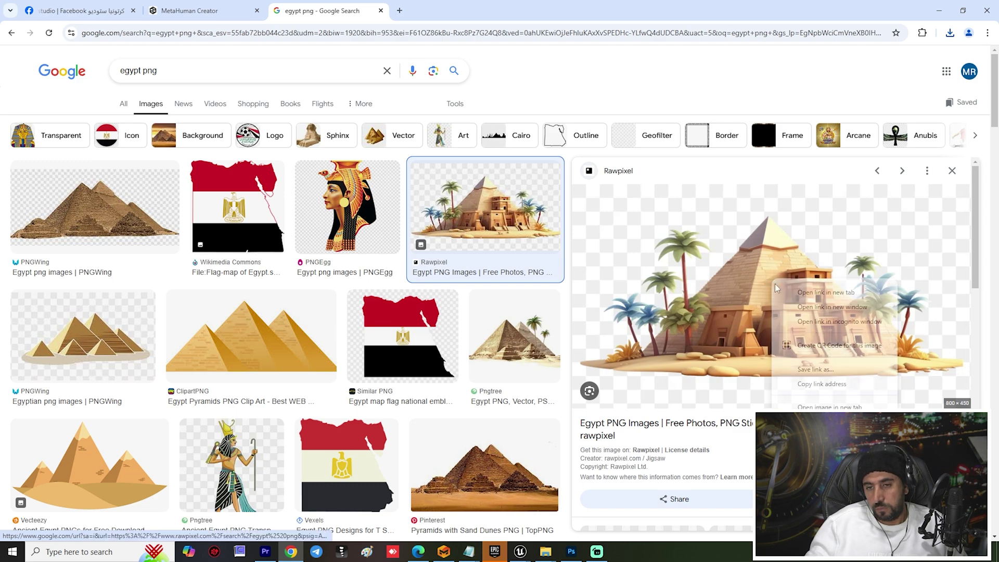
right_click(774, 281)
click(827, 421)
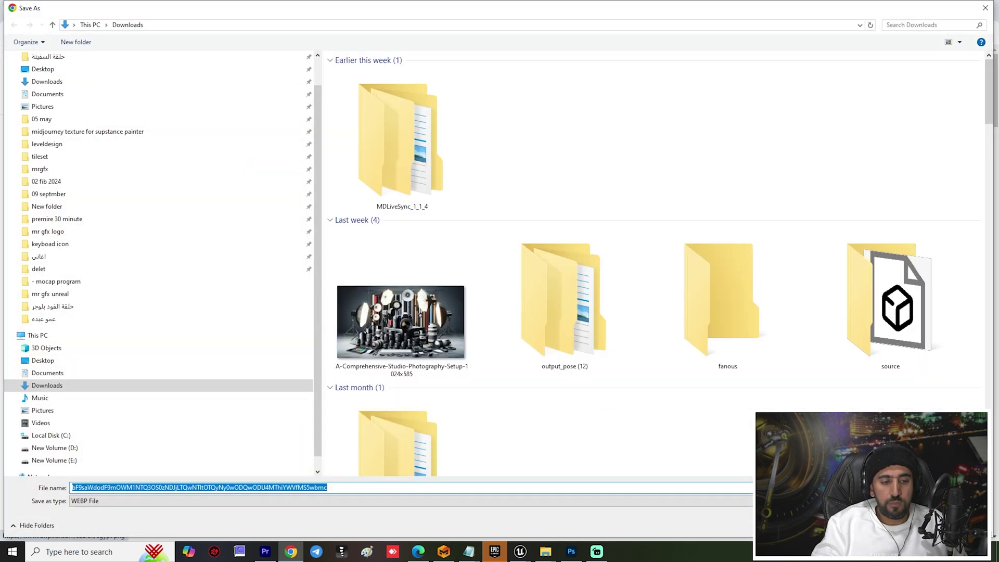
key(Return)
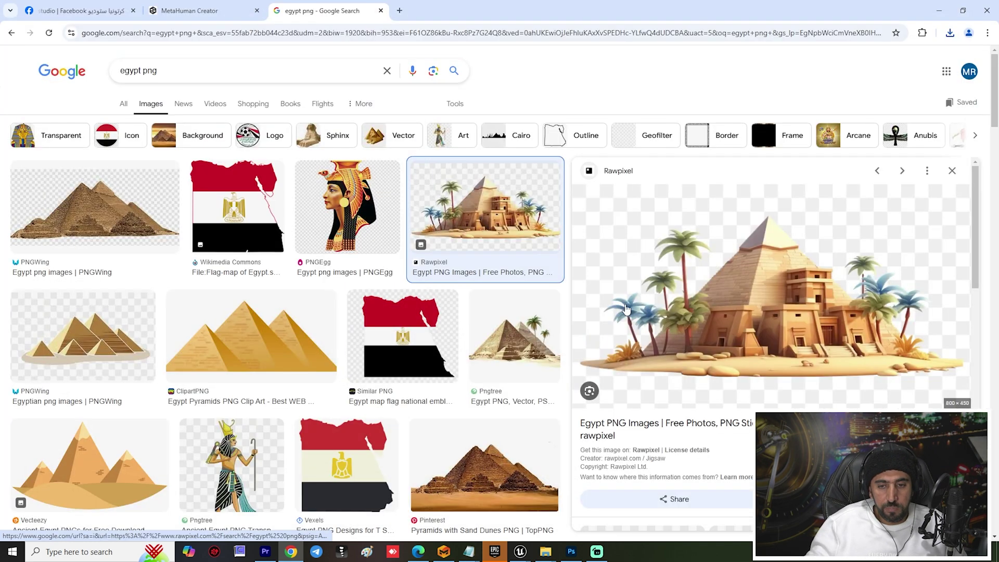
right_click(719, 290)
click(749, 428)
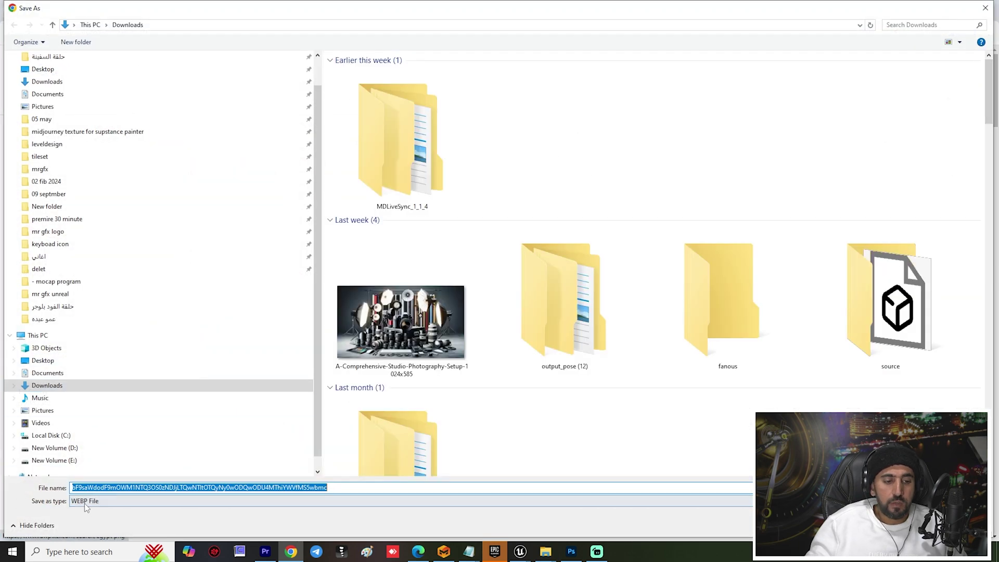
click(89, 501)
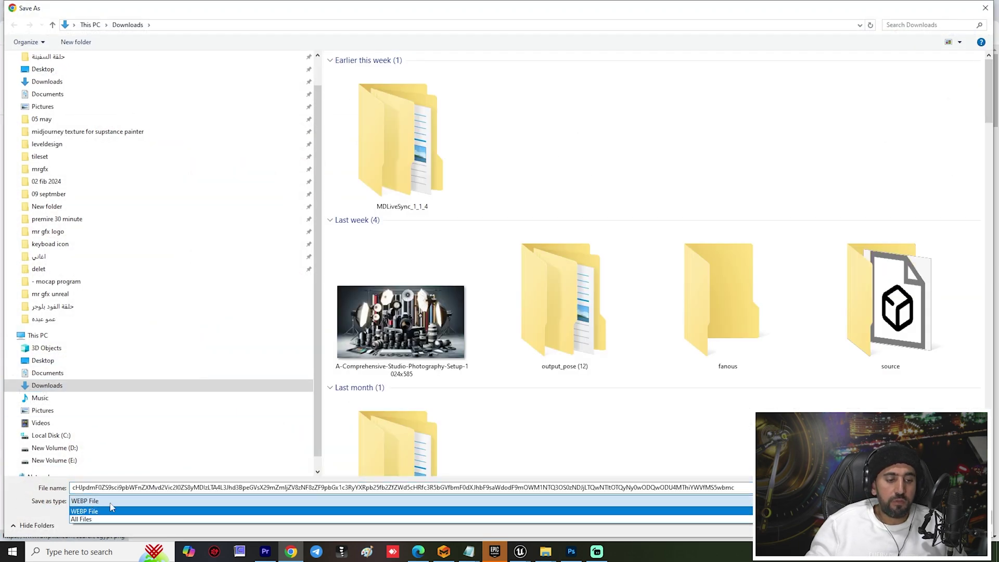
click(111, 511)
key(Return)
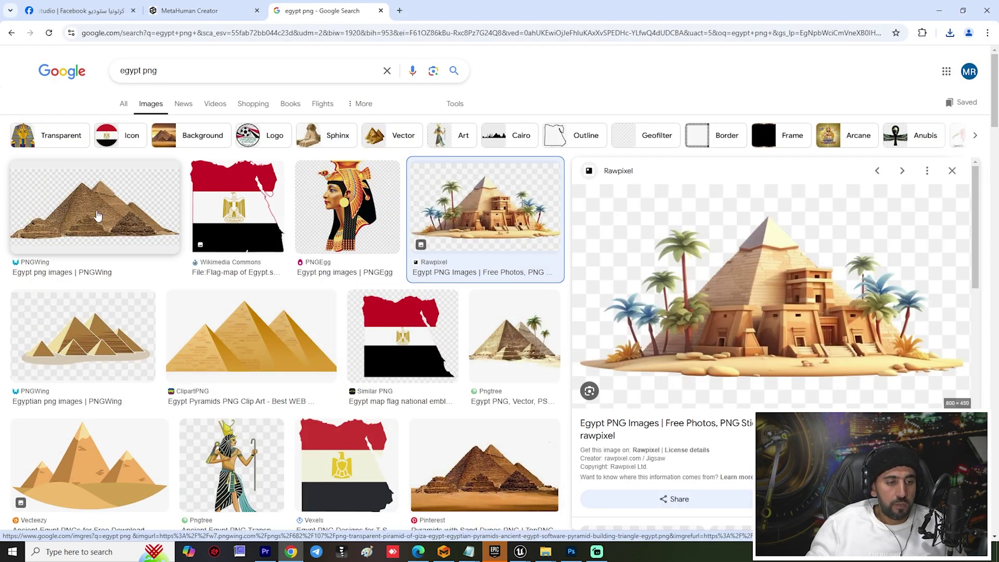
Find the Etsy golden pharaoh mask image further down the "egypt png" results and open its preview.
scroll(414, 391, down, 4)
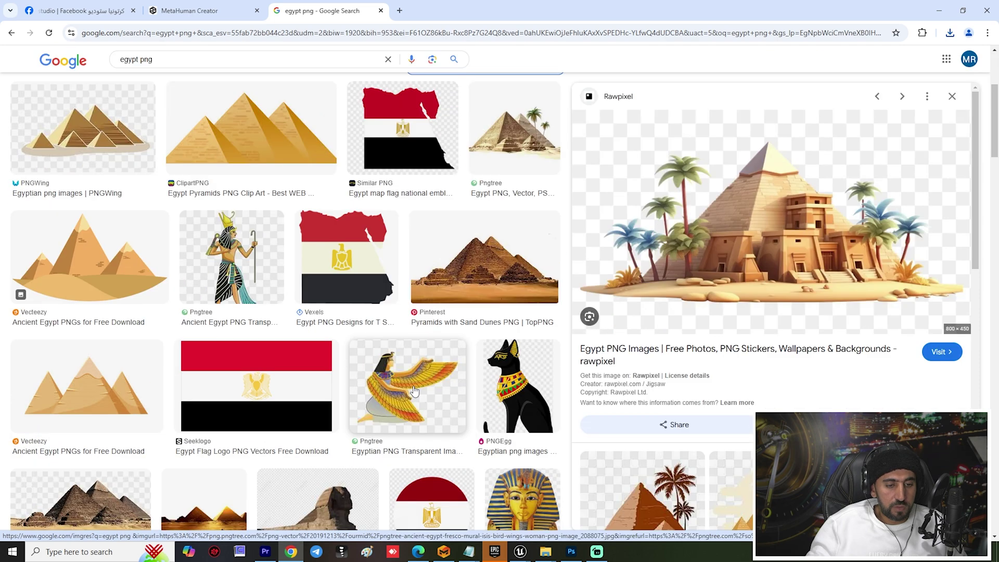
scroll(494, 415, down, 7)
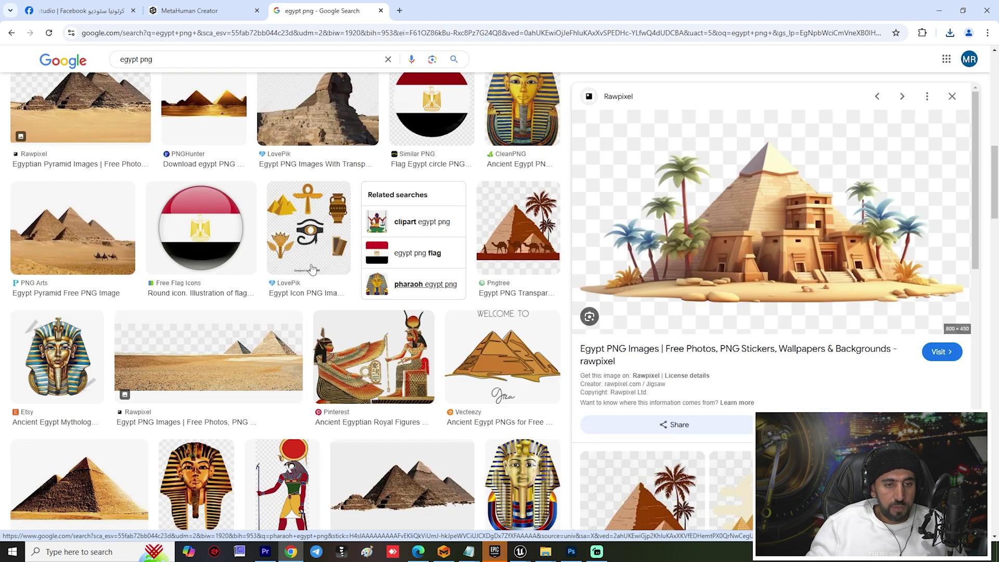
click(79, 333)
right_click(739, 216)
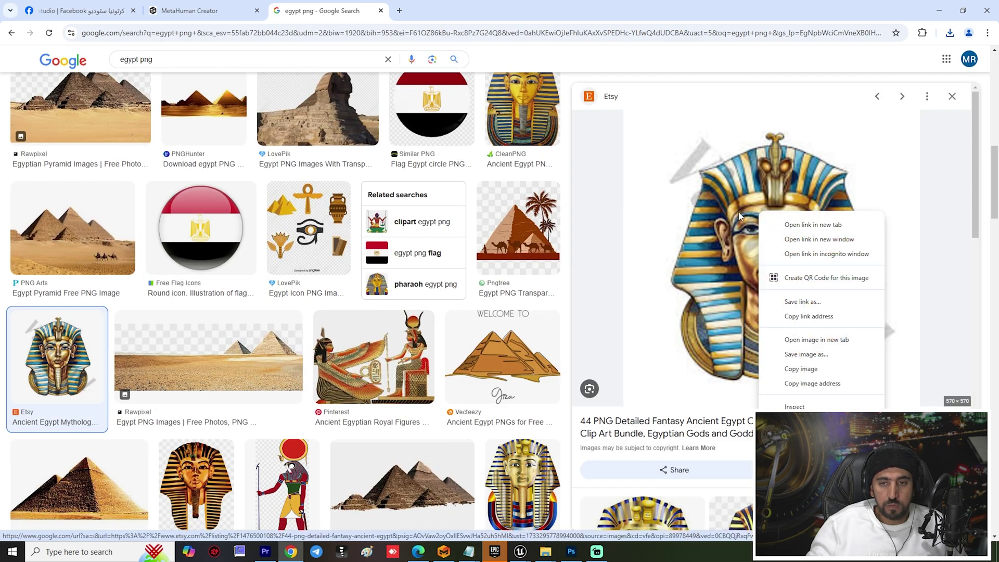
click(818, 354)
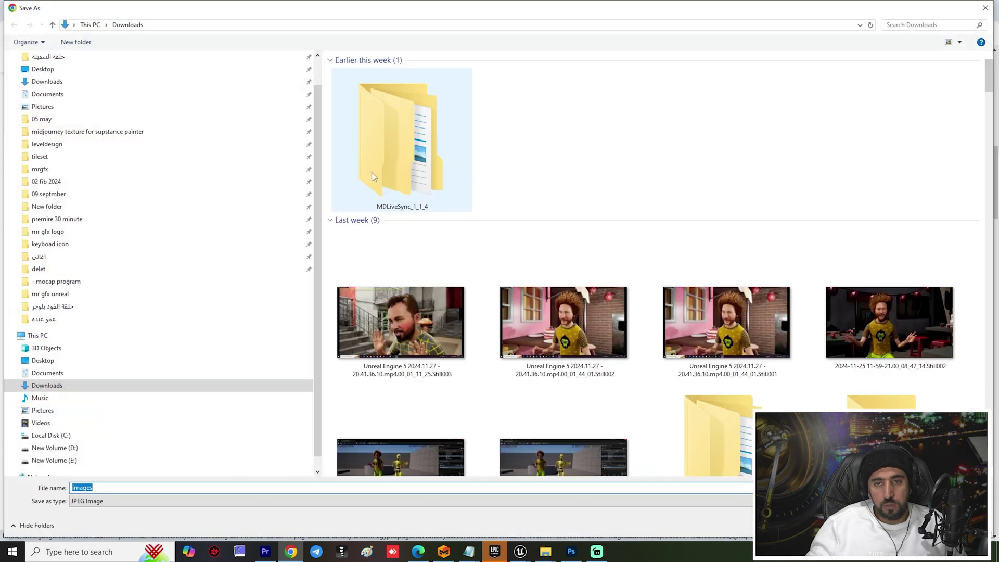
key(Return)
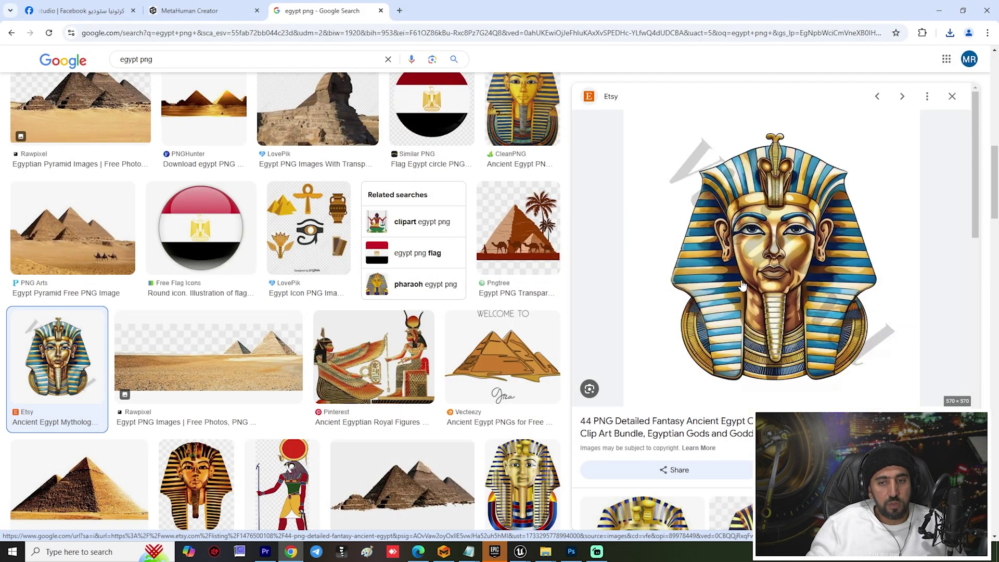
Copy the pharaoh mask image, switch to Photoshop and paste it into a new document of the clipboard's size.
right_click(761, 192)
click(809, 345)
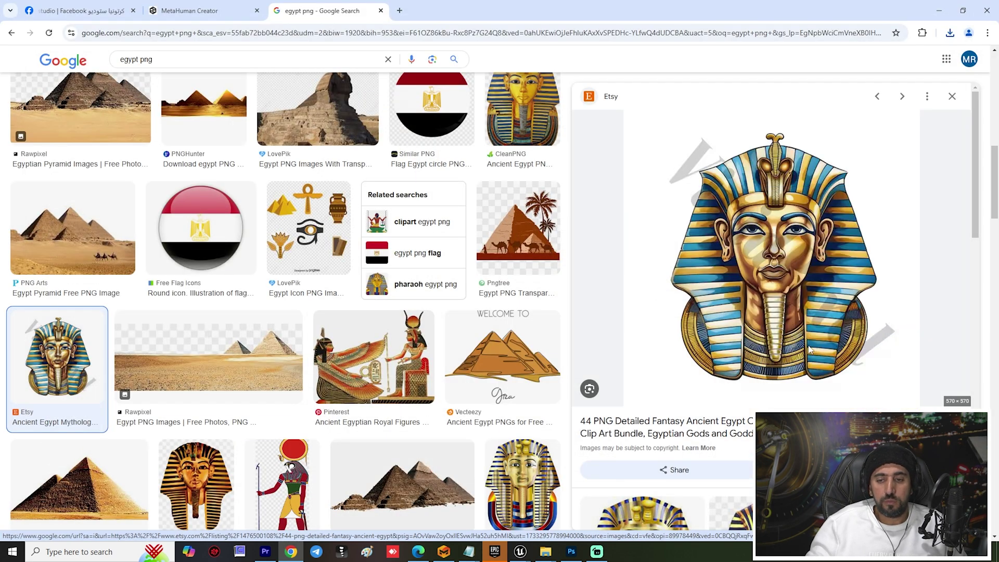
key(super)
click(570, 551)
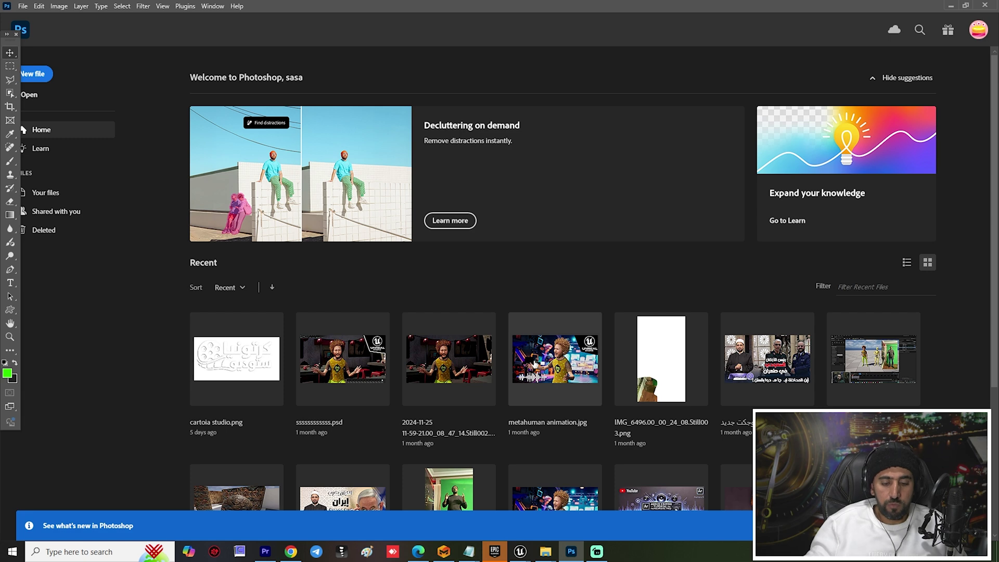
key(ctrl+n)
key(Return)
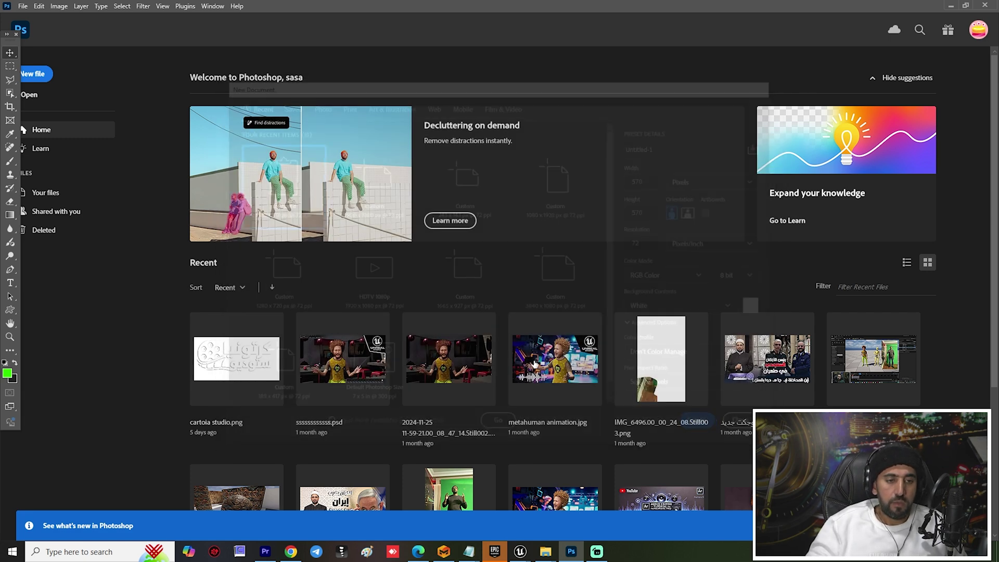
key(ctrl+v)
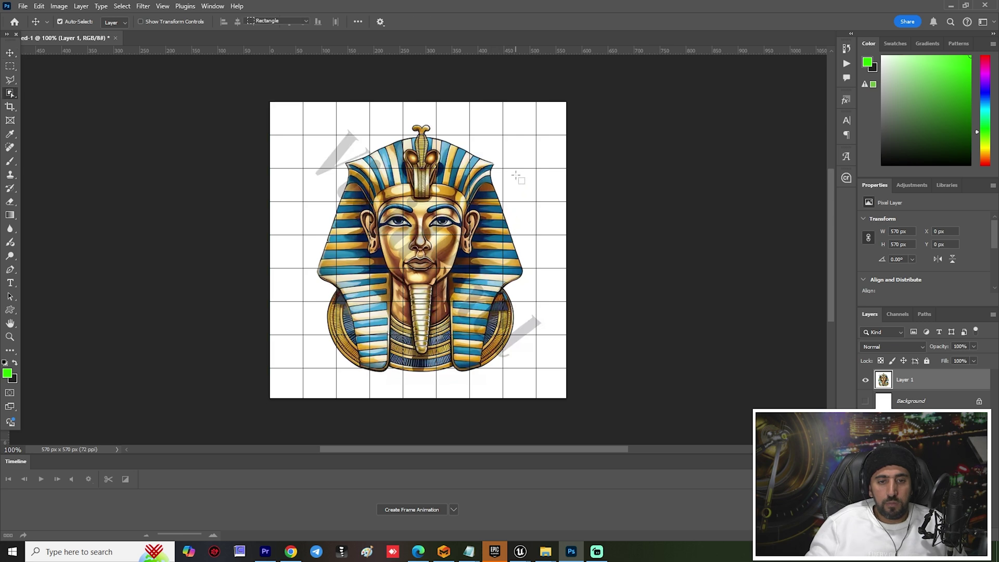
Remove the white background around the pharaoh mask on Layer 1 using the Magic Wand tool.
key(w)
right_click(13, 94)
click(58, 116)
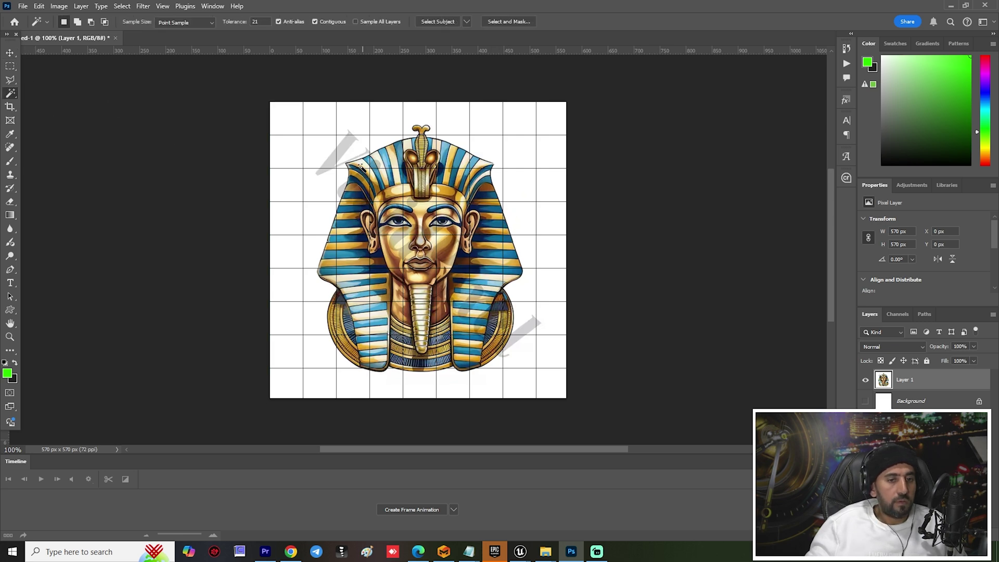
key(Delete)
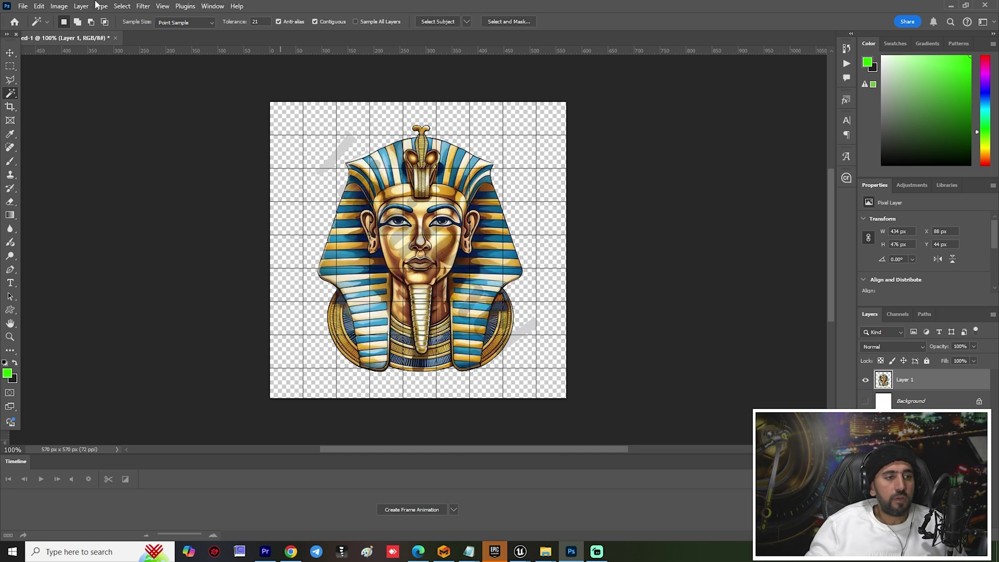
click(23, 6)
click(37, 130)
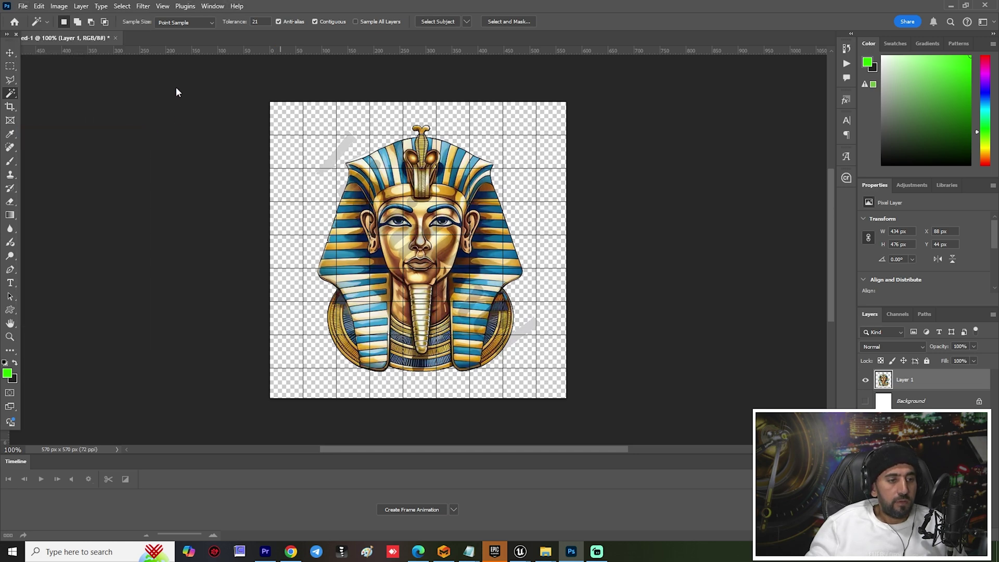
click(109, 431)
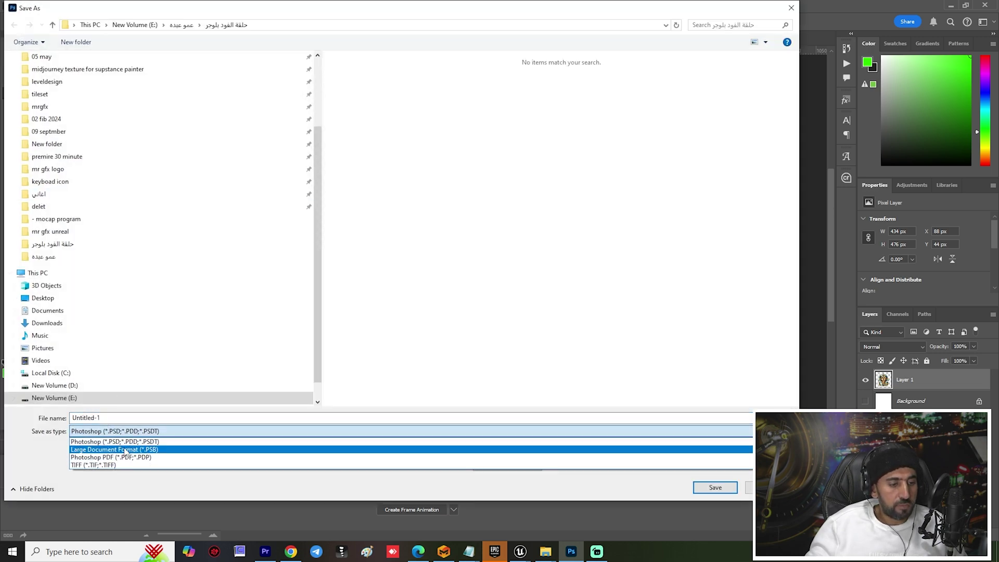
key(Escape)
key(Escape)
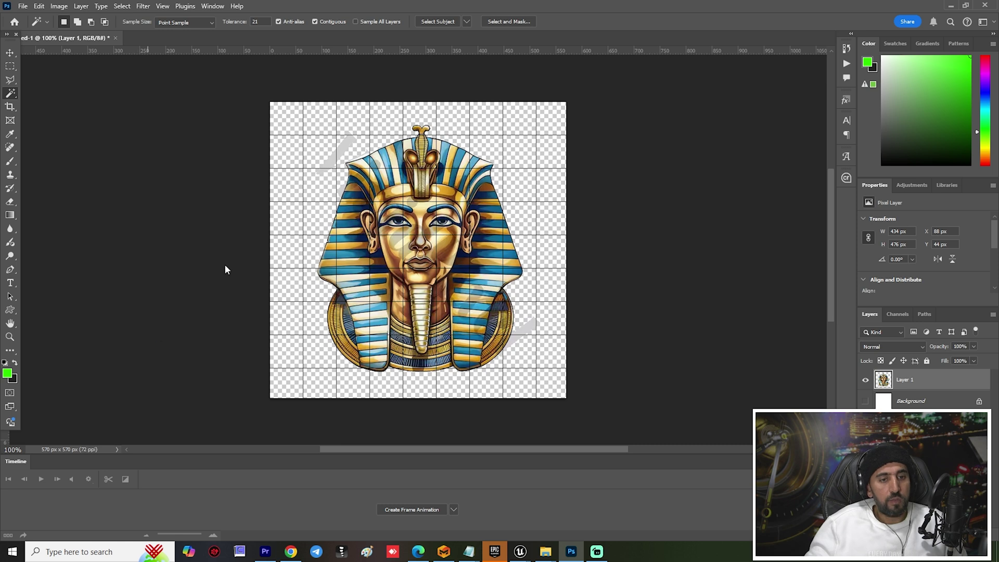
Save a copy of the cut-out pharaoh mask to Downloads as a PNG named egypt2, using the large file size option.
key(ctrl+alt+s)
click(112, 431)
click(104, 381)
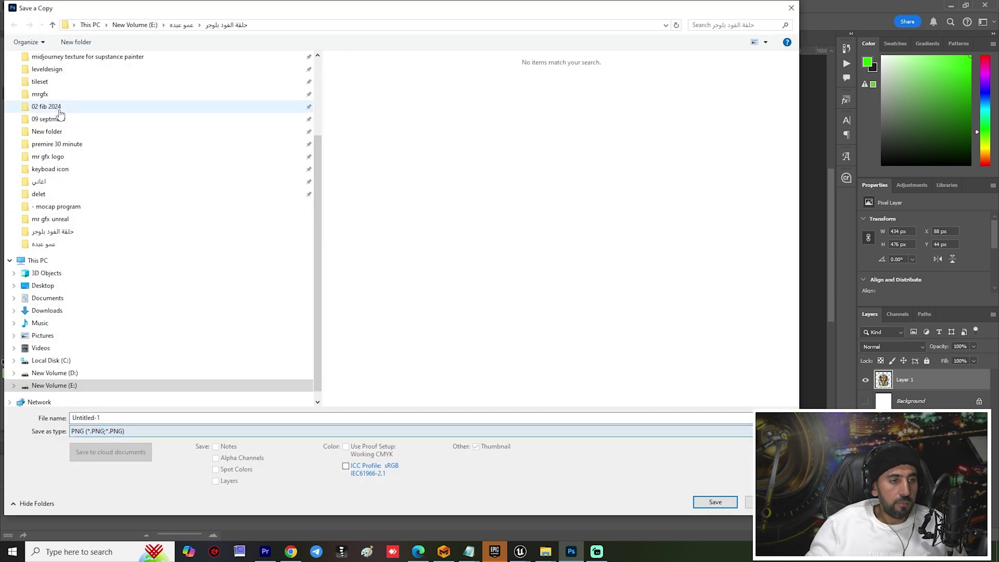
click(46, 310)
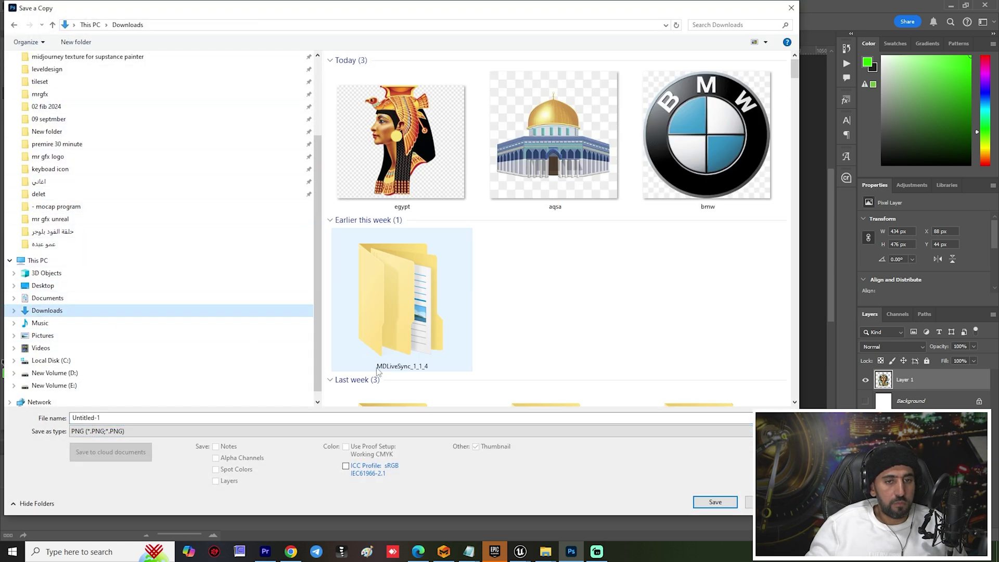
click(392, 416)
text(hg)
key(BackSpace)
key(BackSpace)
text(egypt)
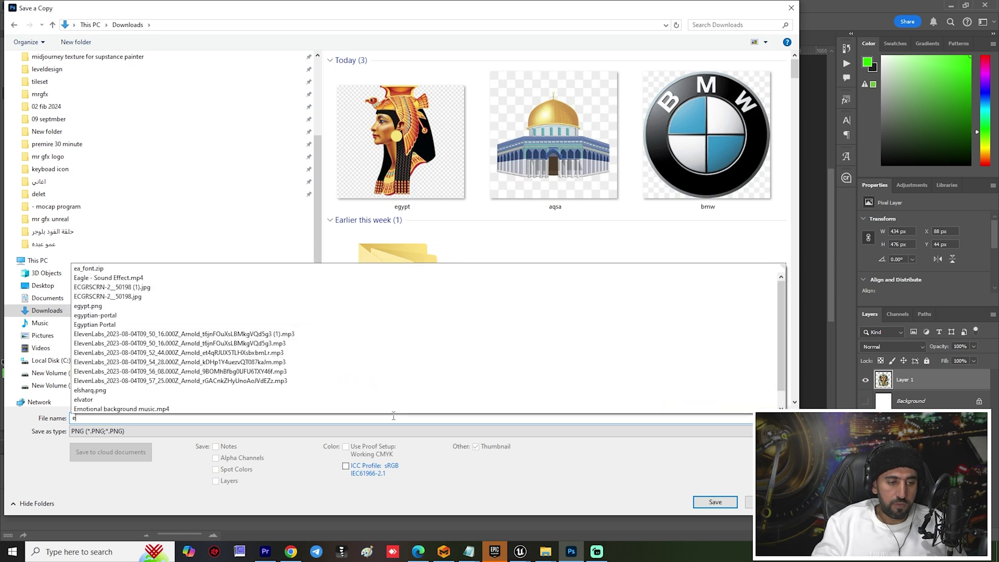
key(Return)
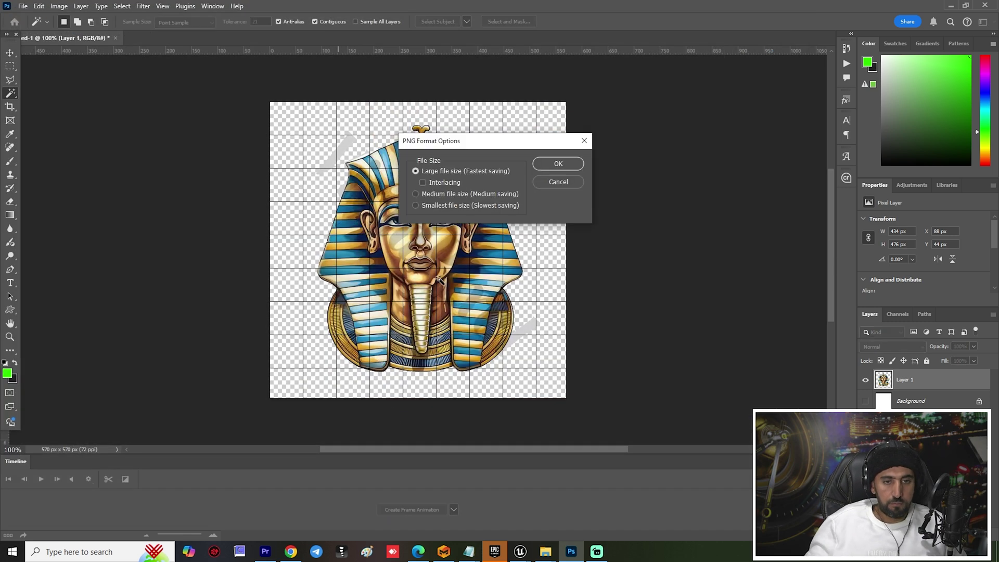
click(540, 166)
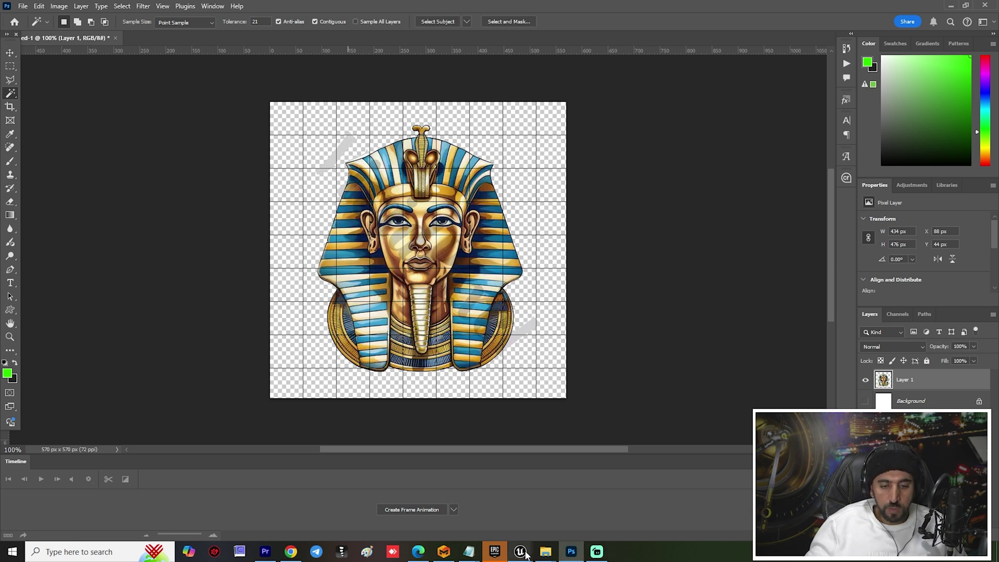
Switch to Unreal Engine and move the m_01 material window aside to uncover the Male folder's contents.
mouse_move(522, 553)
click(560, 508)
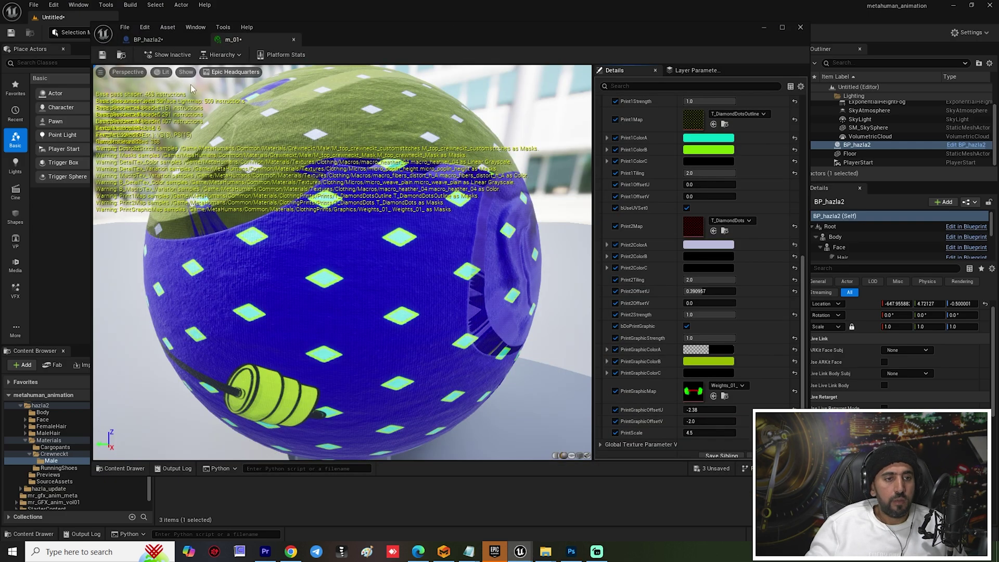
drag(346, 33, 320, 39)
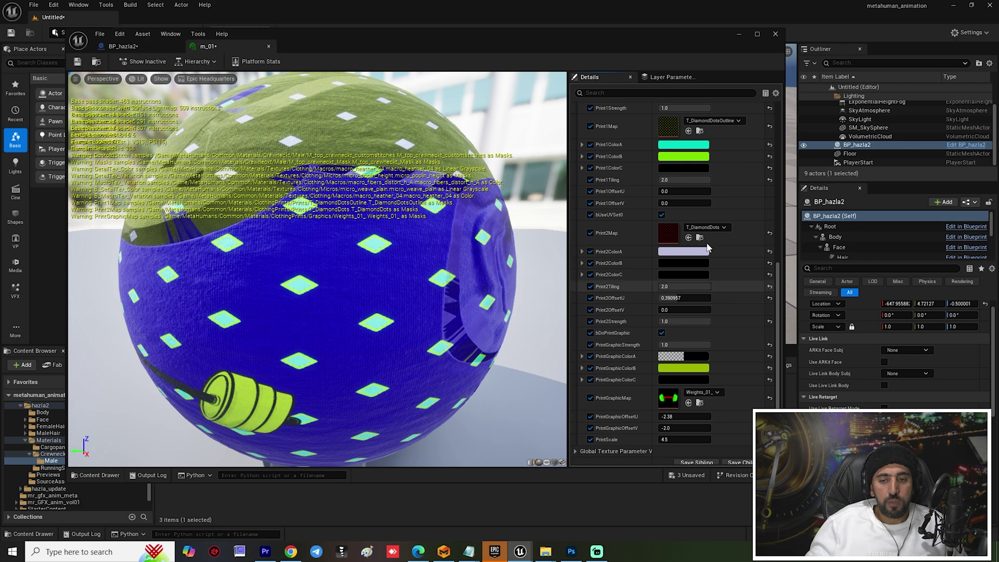
drag(604, 38, 890, 30)
right_click(248, 485)
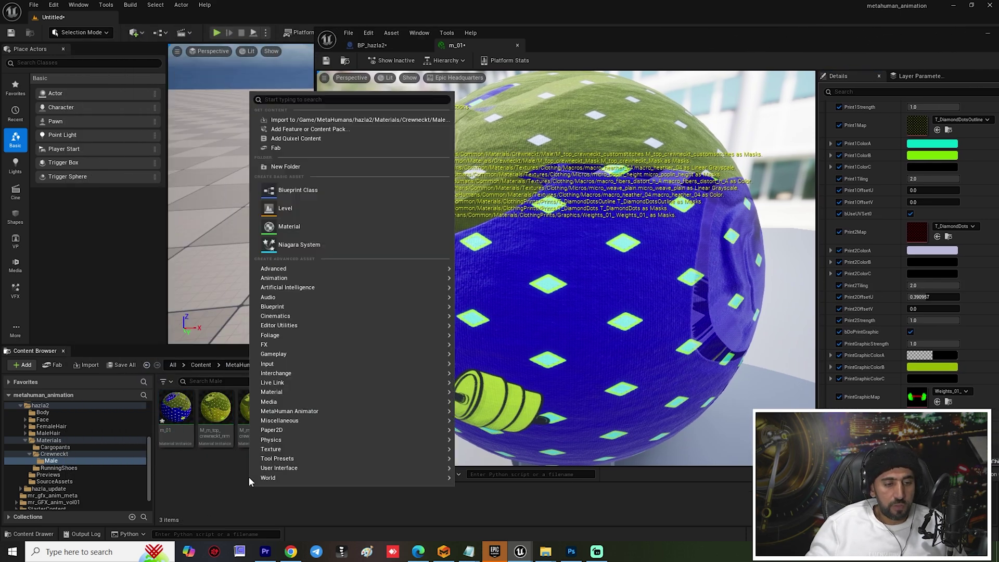
click(188, 495)
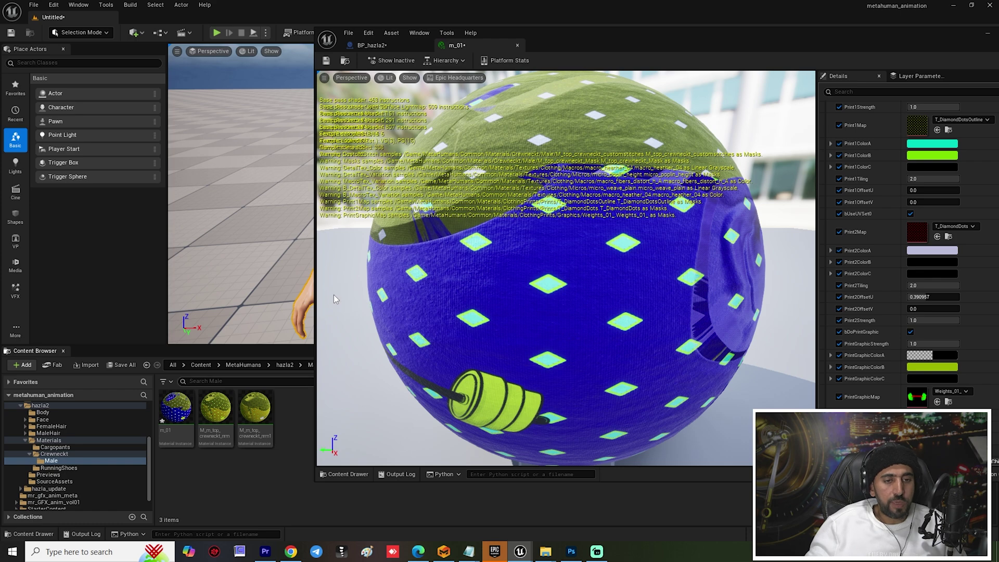
Import the egypt2, aqsa, egypt and bmw images from Downloads into the Crewneckt Male folder.
key(super+e)
click(47, 159)
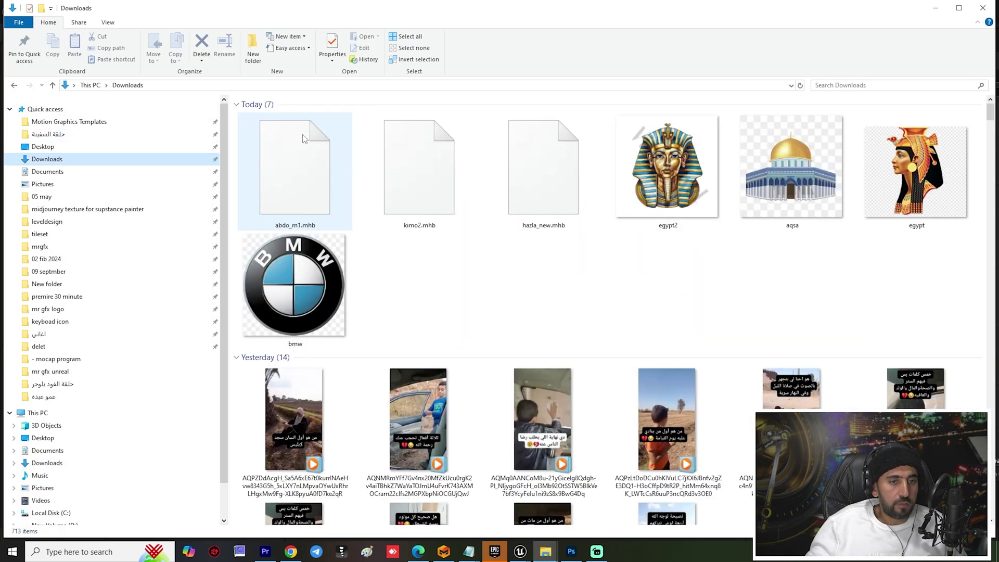
click(712, 279)
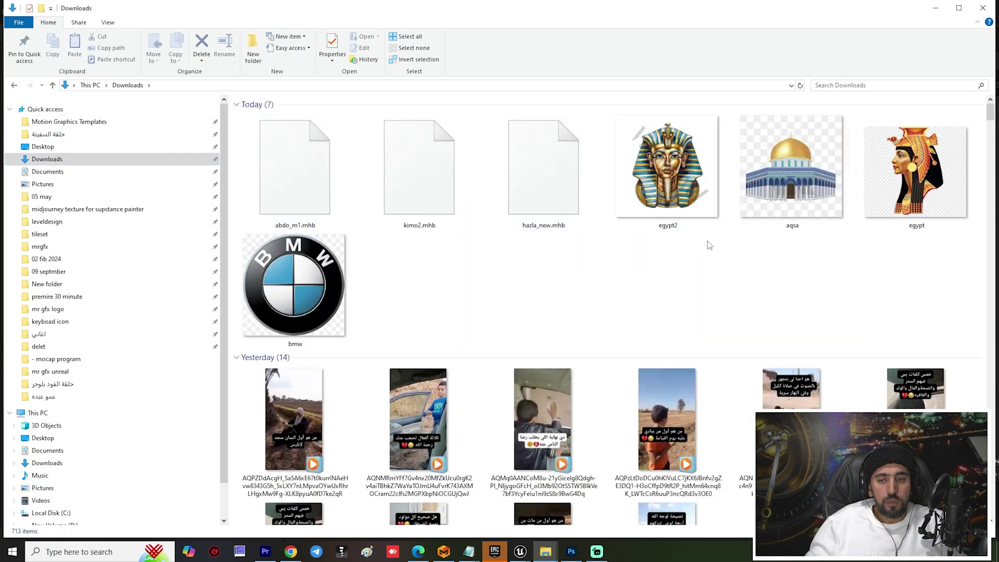
click(662, 176)
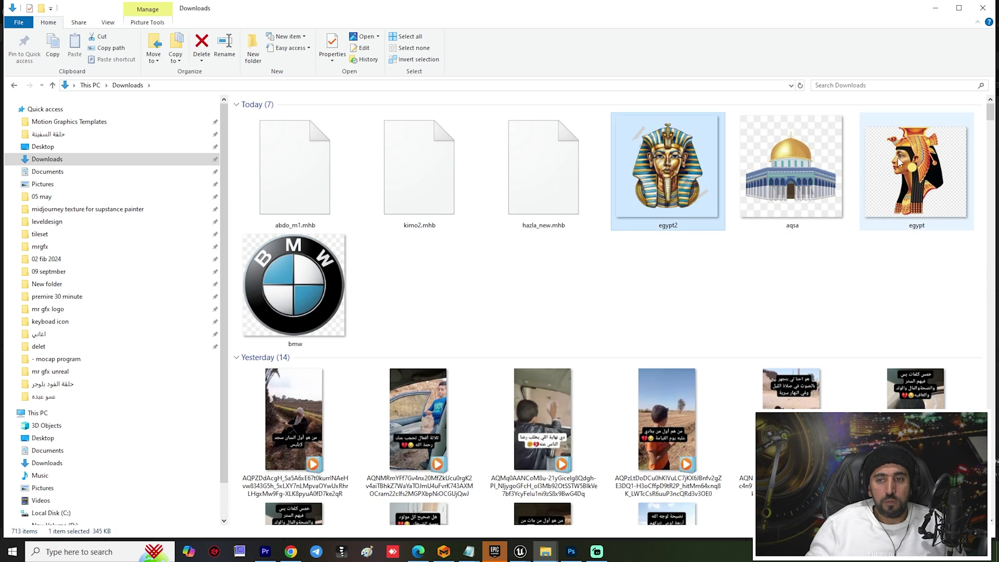
shift+click(922, 165)
key(alt+Tab)
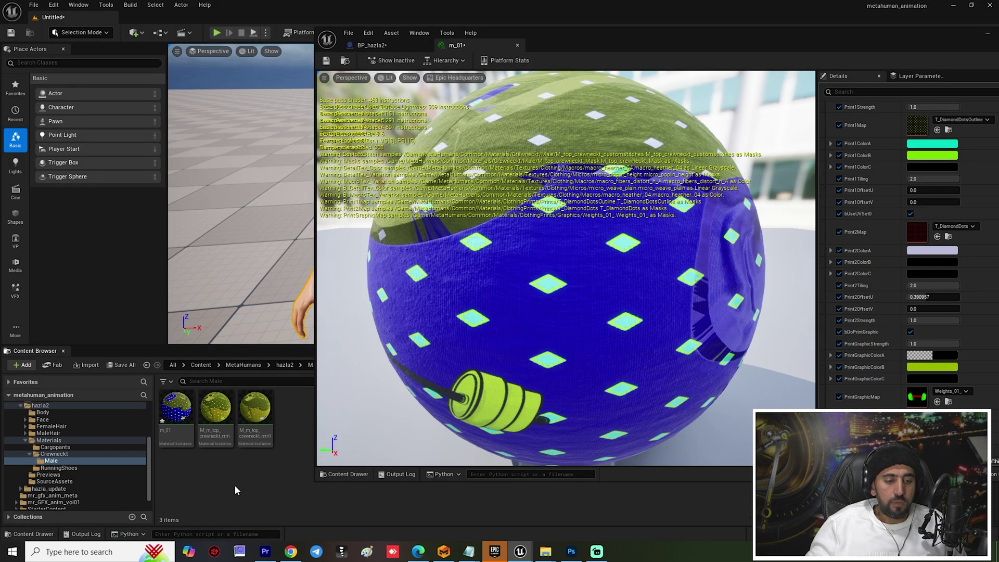
drag(234, 485, 236, 482)
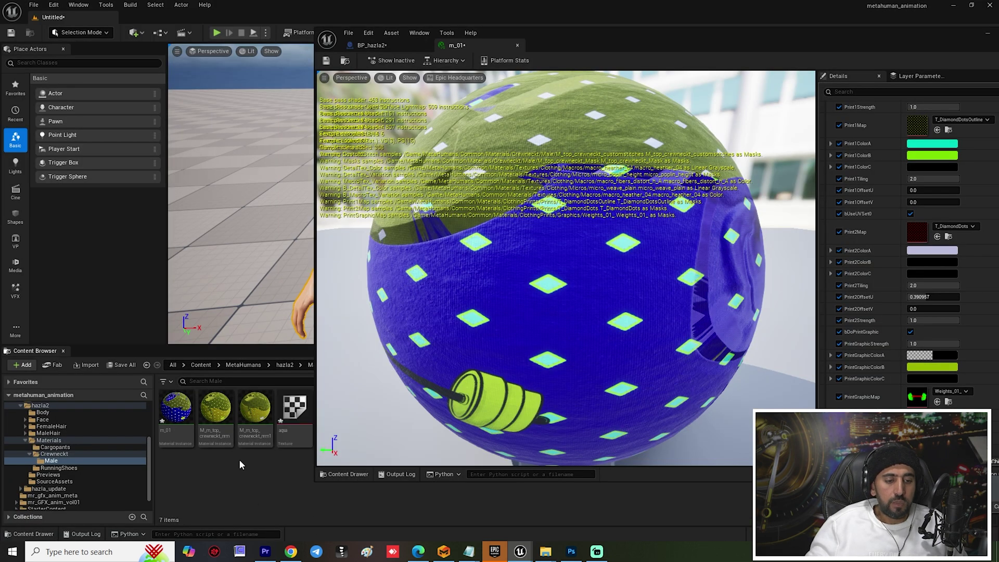
Assign the egypt2 texture as the PrintGraphicMap of m_01 and save the material instance.
drag(586, 44, 363, 90)
click(294, 411)
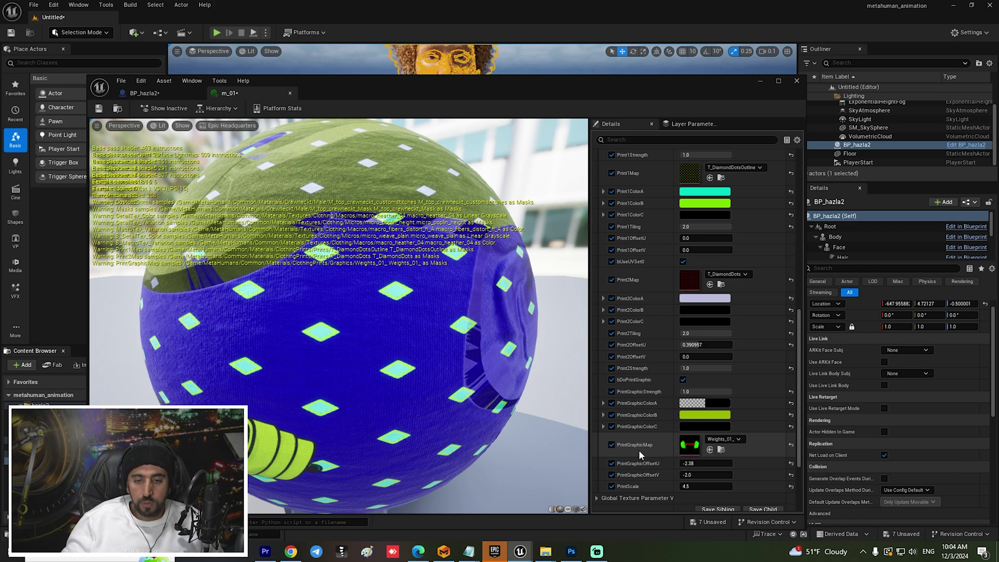
click(709, 450)
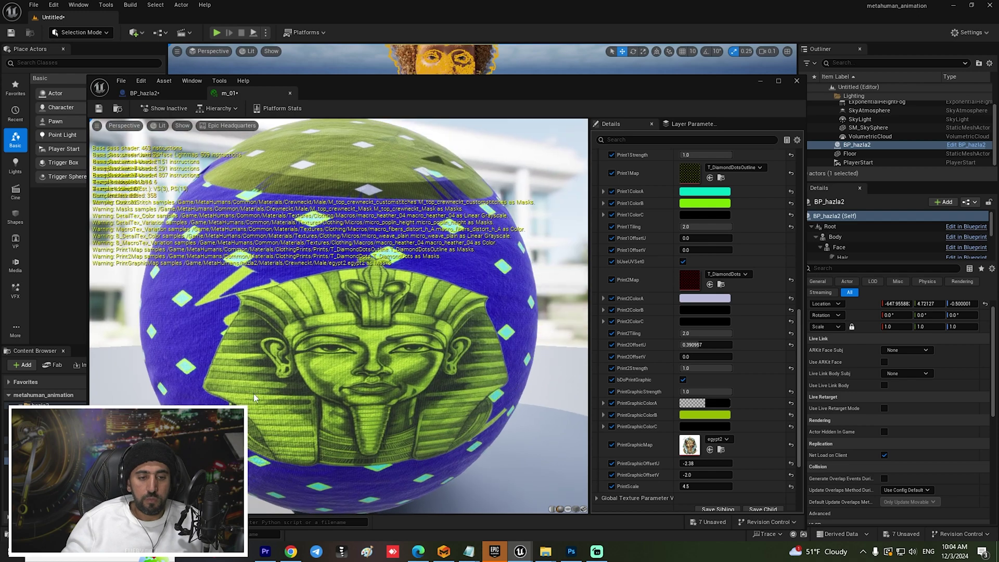
click(98, 108)
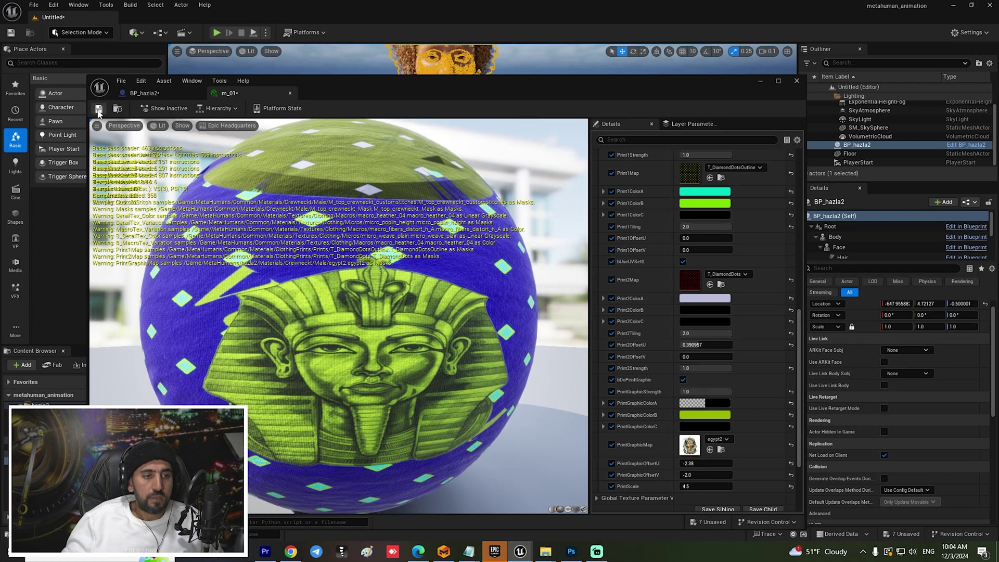
Close the m_01 material and examine the pharaoh graphic on the T-shirt in the BP_hazla2 viewport.
click(289, 95)
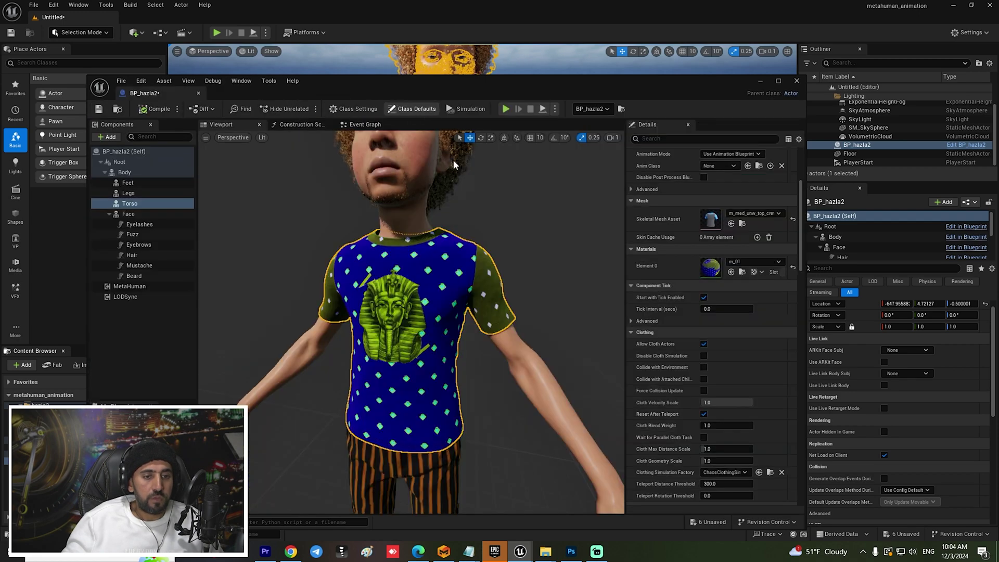
scroll(441, 353, down, 10)
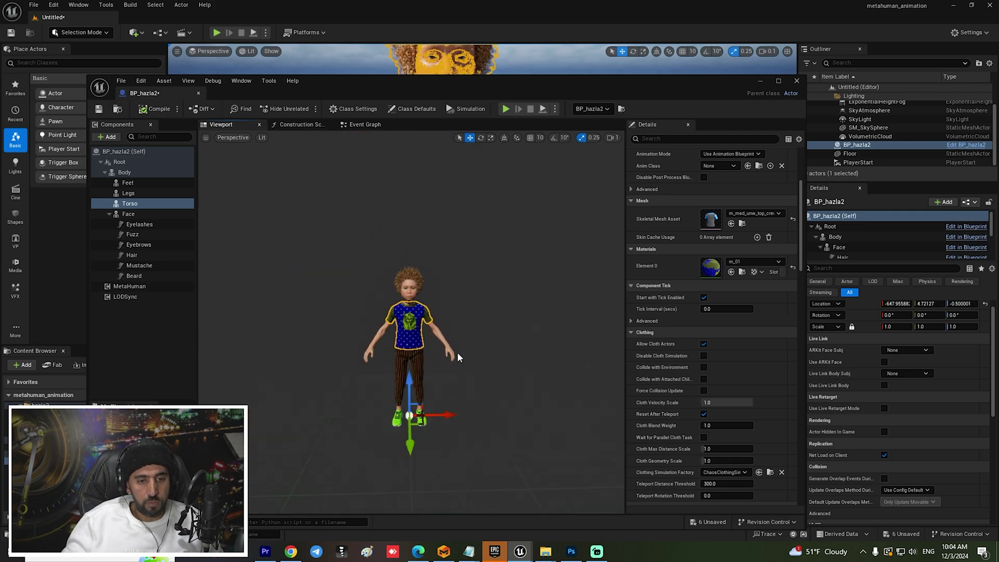
scroll(458, 357, up, 10)
scroll(458, 358, down, 3)
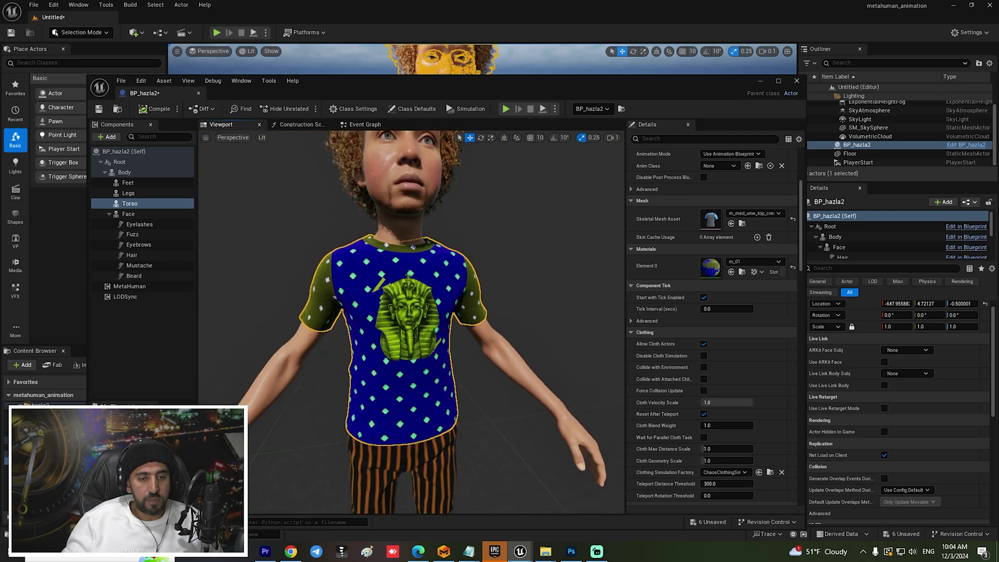
scroll(411, 322, up, 2)
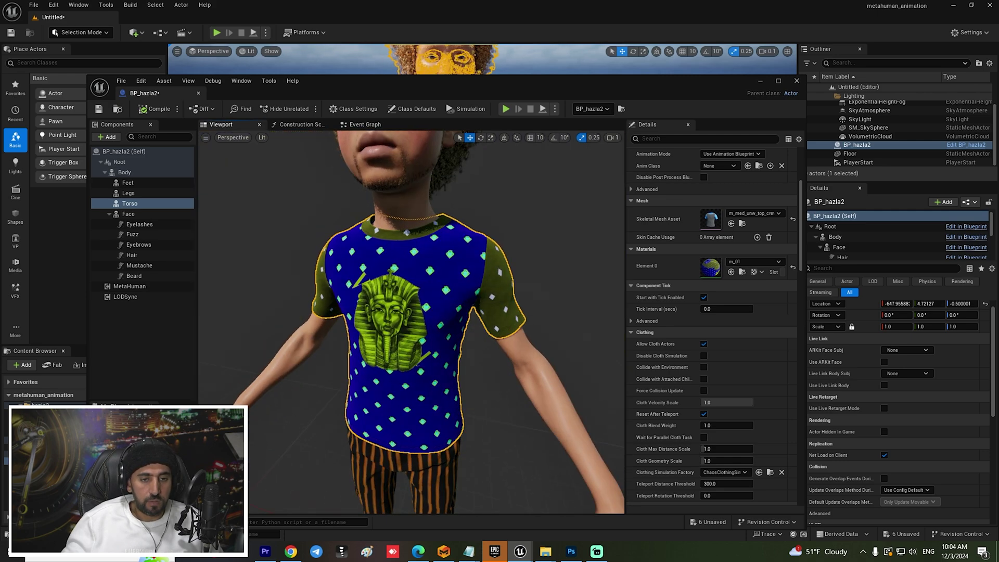
Duplicate the original green crewneck material instance in the Male folder and name the copy m_02.
drag(328, 89, 576, 70)
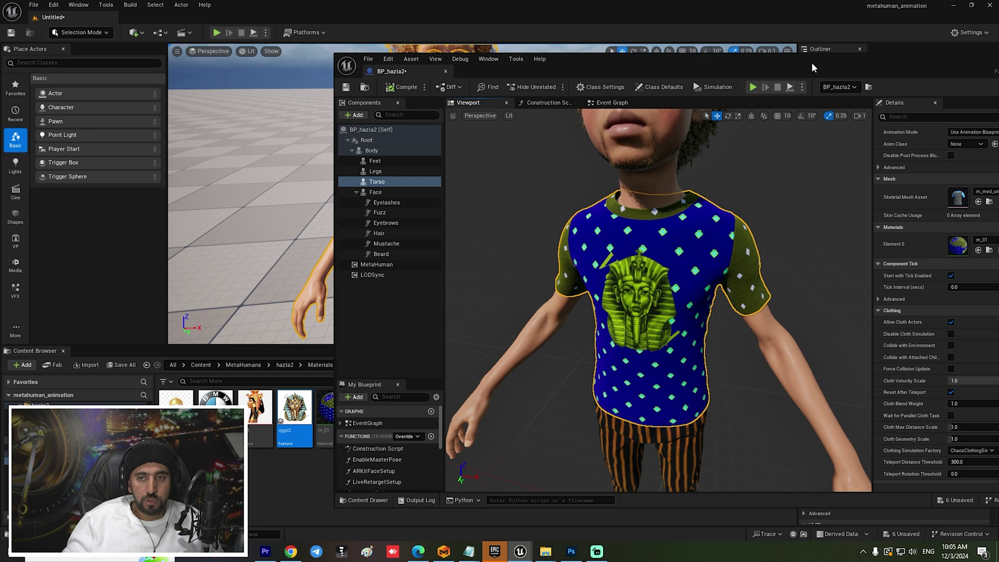
drag(811, 63, 883, 41)
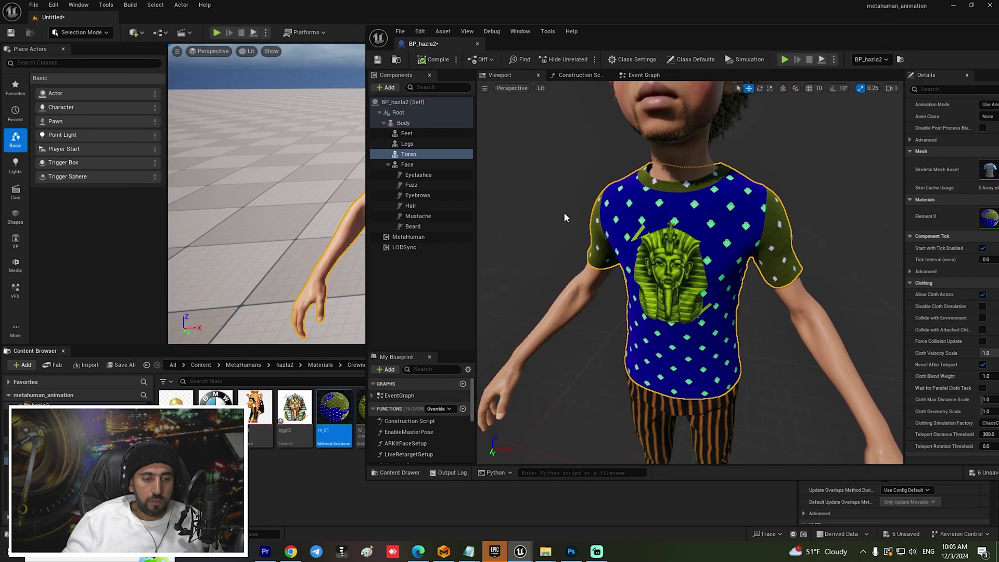
drag(670, 33, 760, 37)
click(373, 408)
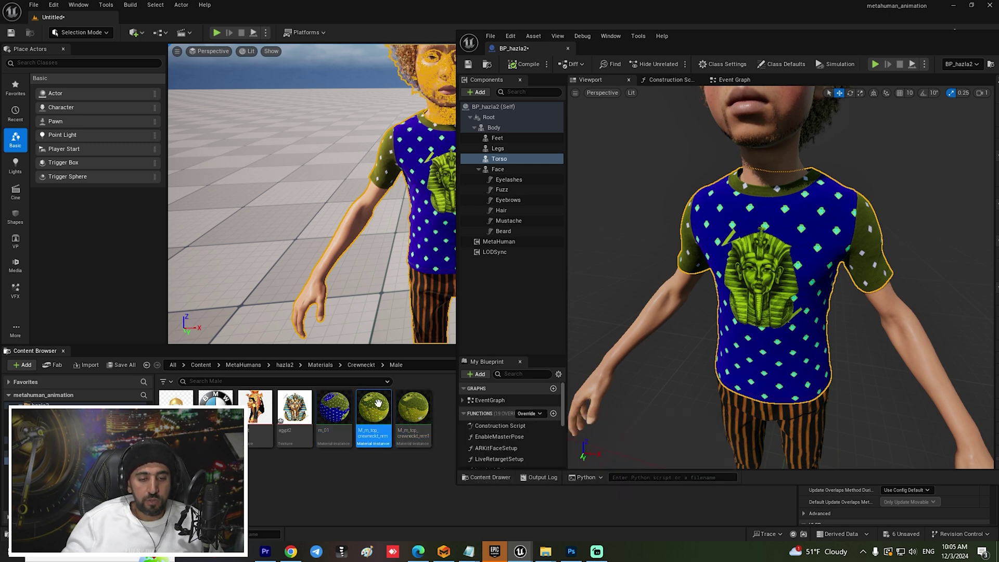
key(ctrl+d)
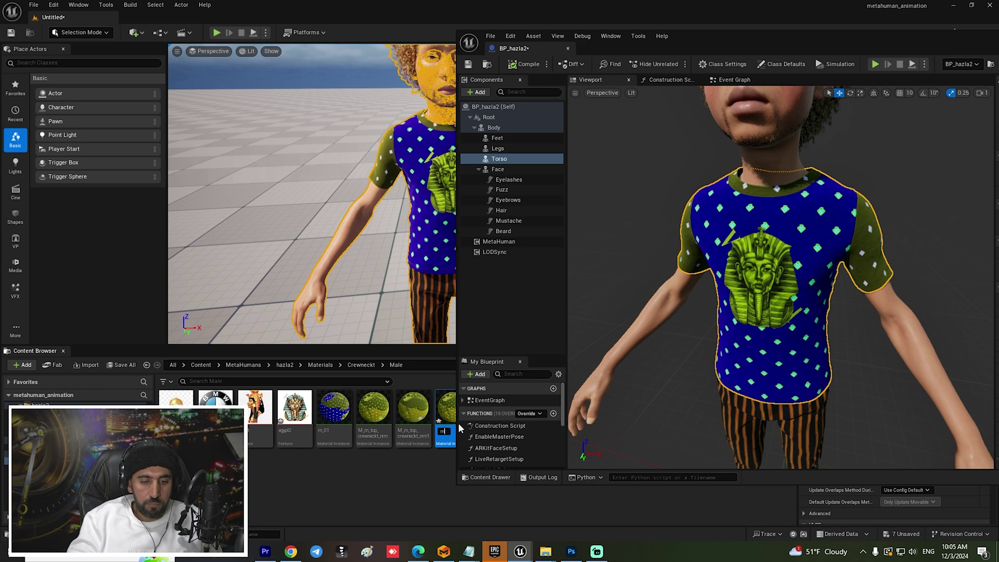
text(m_02)
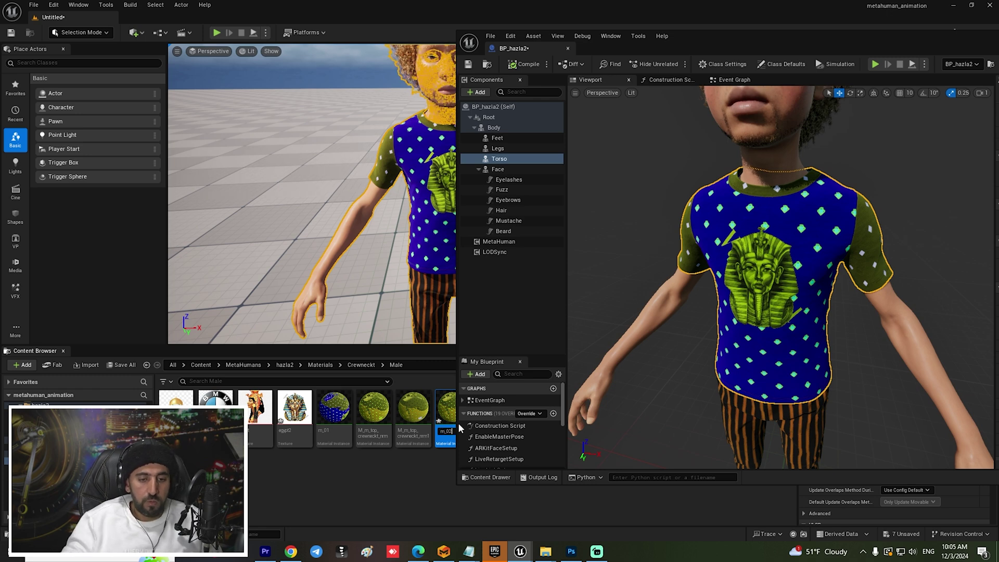
key(Return)
Assign m_02 to the Torso's Element 0 material slot in BP_hazla2 and open m_02 for editing.
drag(752, 38, 384, 47)
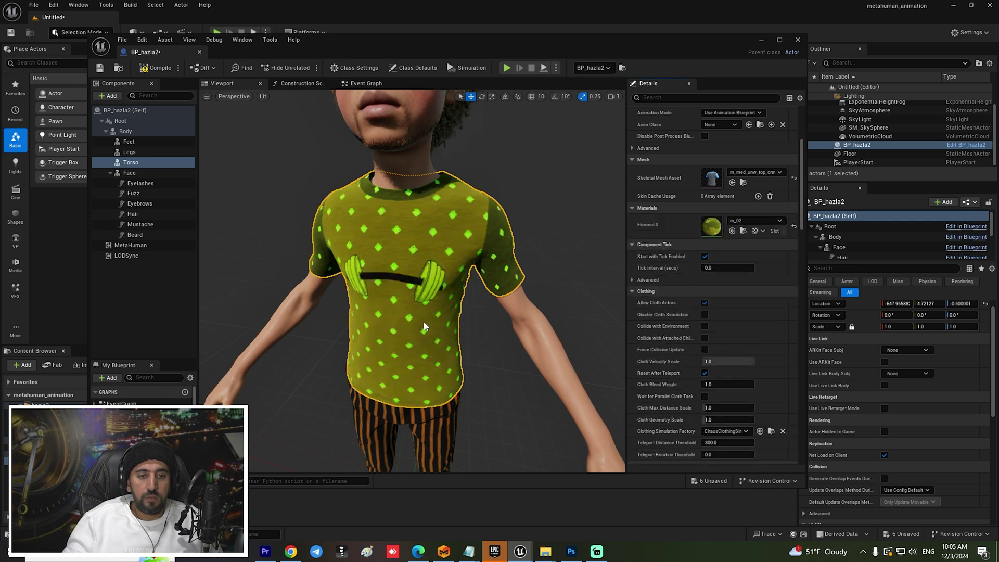
scroll(399, 236, up, 1)
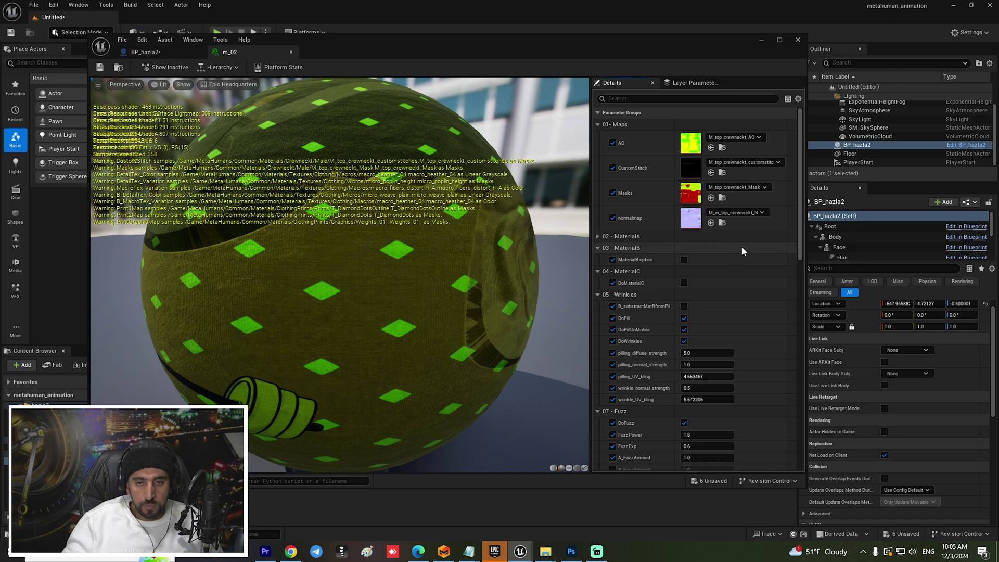
Set the PrintGraphicMap of m_02 to the egypt queen head texture and save the material instance.
scroll(750, 332, down, 8)
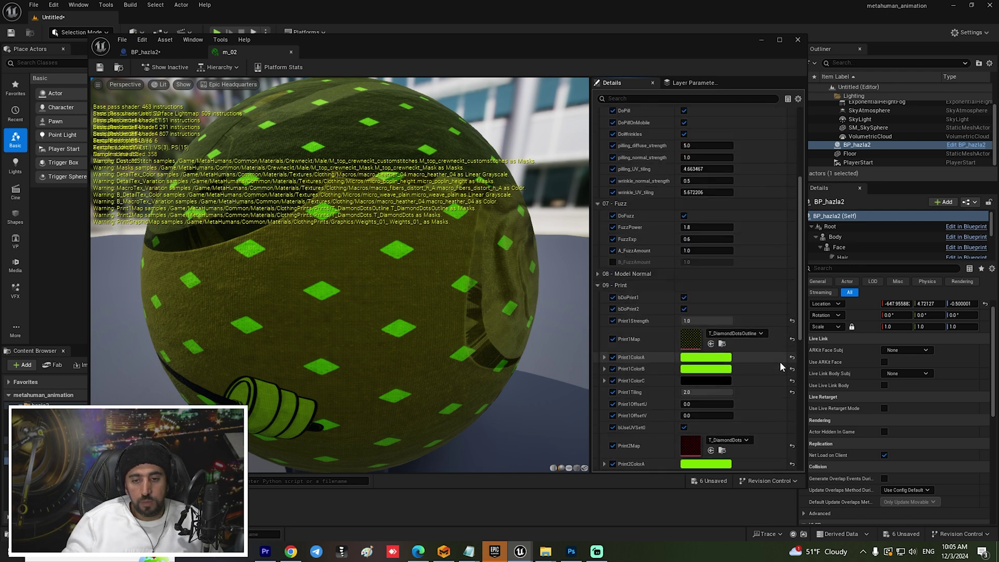
scroll(779, 361, down, 6)
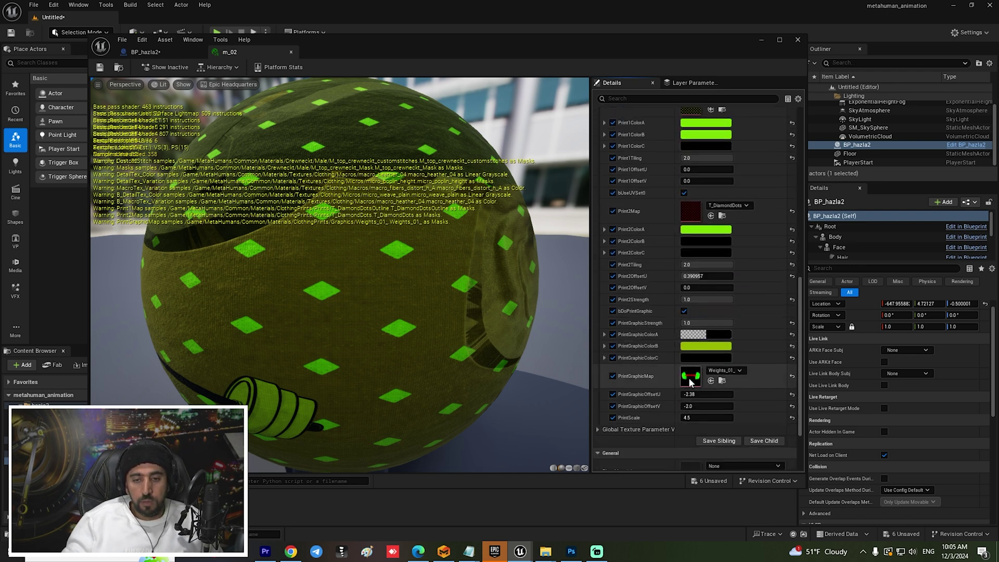
click(722, 371)
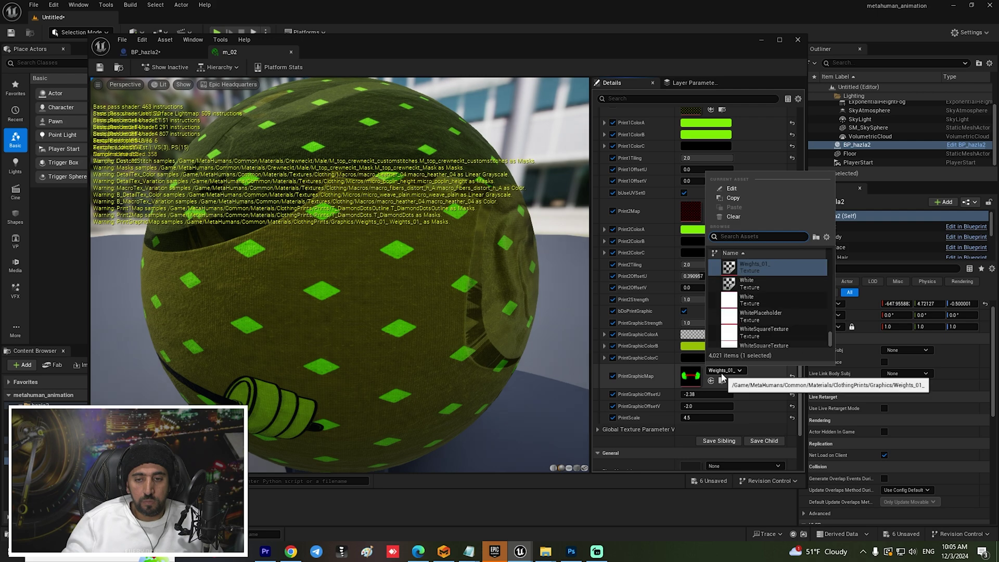
key(Escape)
drag(579, 44, 797, 35)
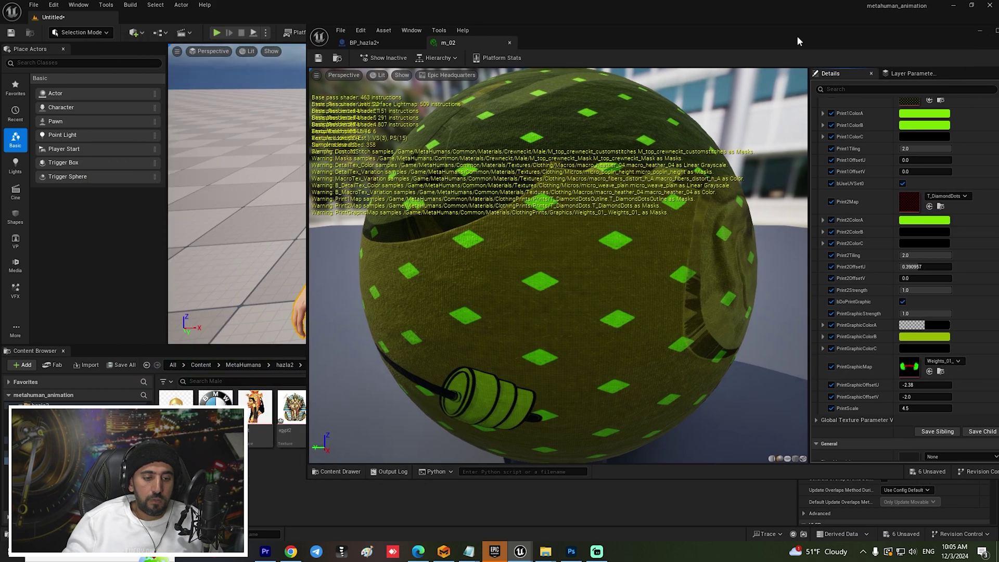
click(266, 405)
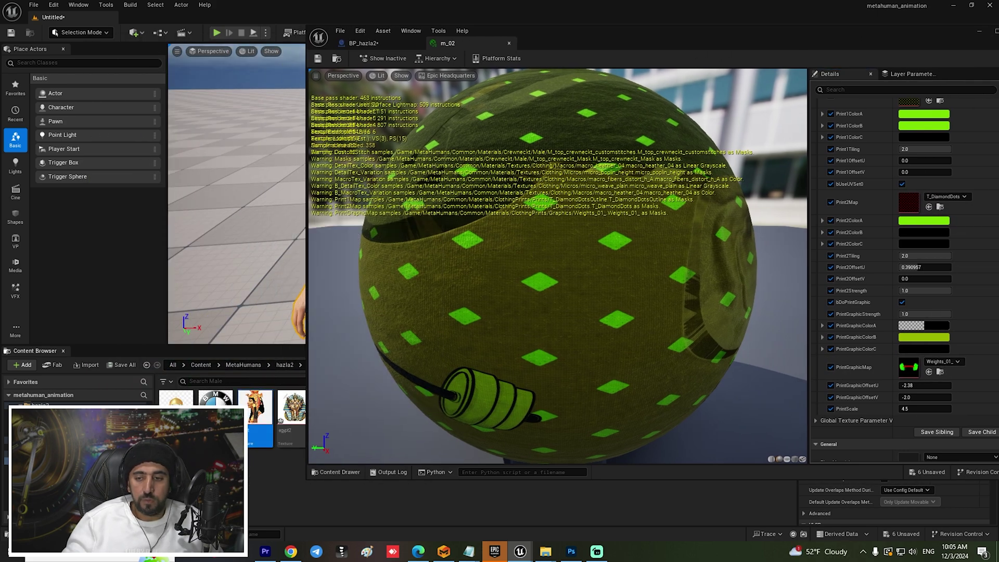
click(929, 372)
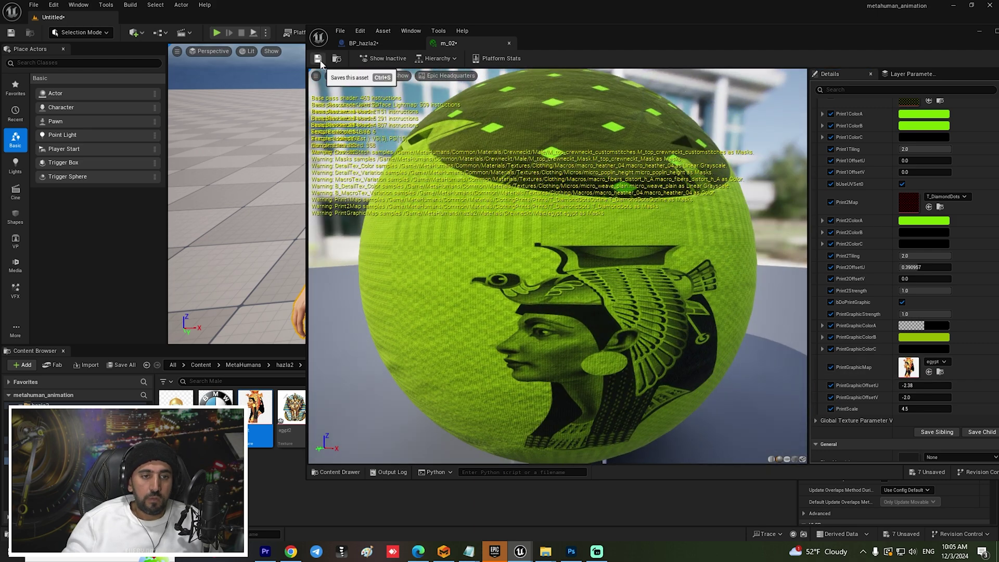
click(318, 58)
click(361, 44)
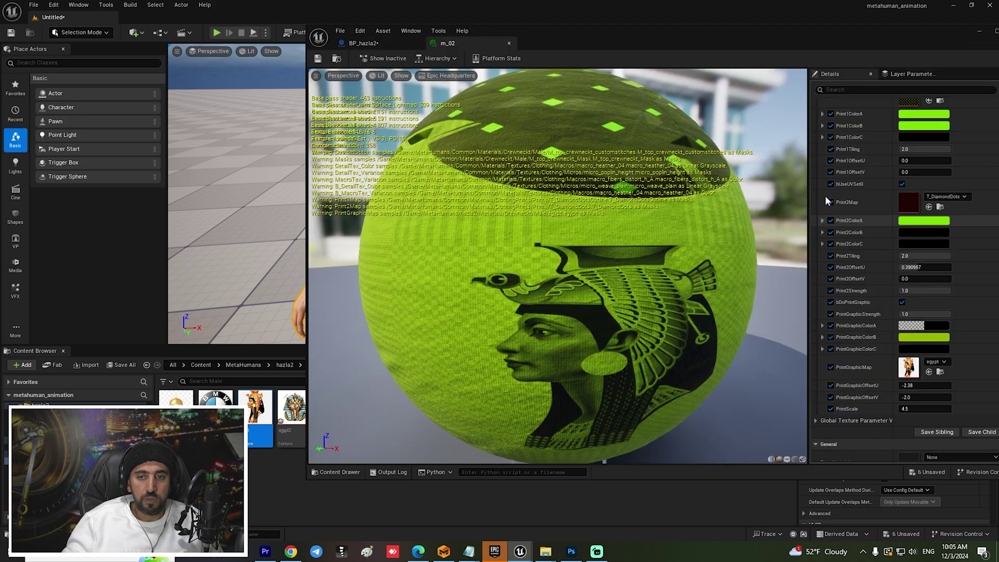
Set PrintGraphicColorB of m_02 to a mid grey with value 0.112513, save the material and check the shirt in BP_hazla2.
double_click(929, 217)
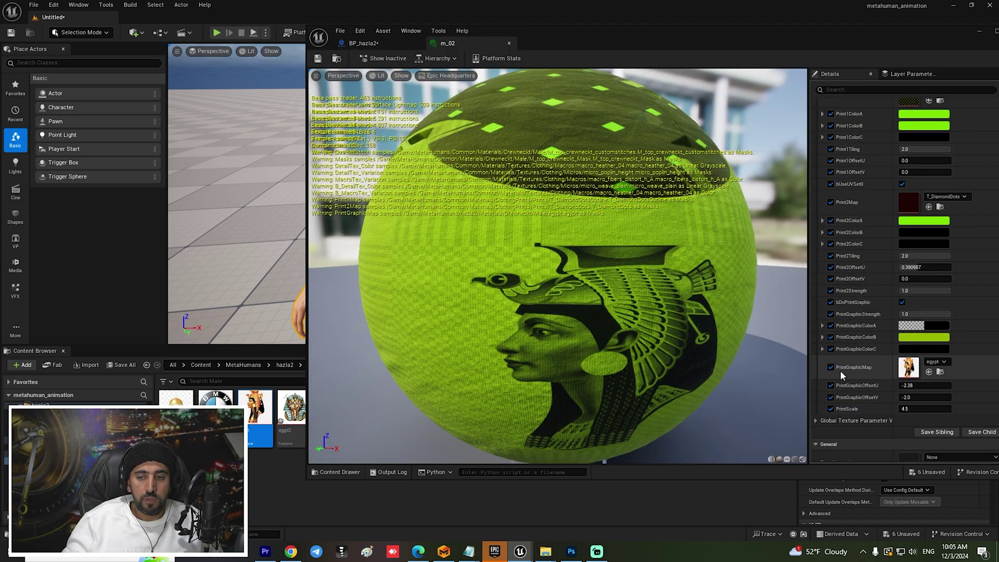
click(933, 339)
mouse_move(766, 348)
mouse_down()
mouse_move(723, 317)
mouse_move(719, 292)
mouse_move(694, 320)
mouse_move(783, 294)
mouse_move(759, 281)
mouse_move(775, 344)
mouse_up()
mouse_move(824, 366)
mouse_down()
mouse_move(817, 333)
mouse_move(809, 368)
mouse_up()
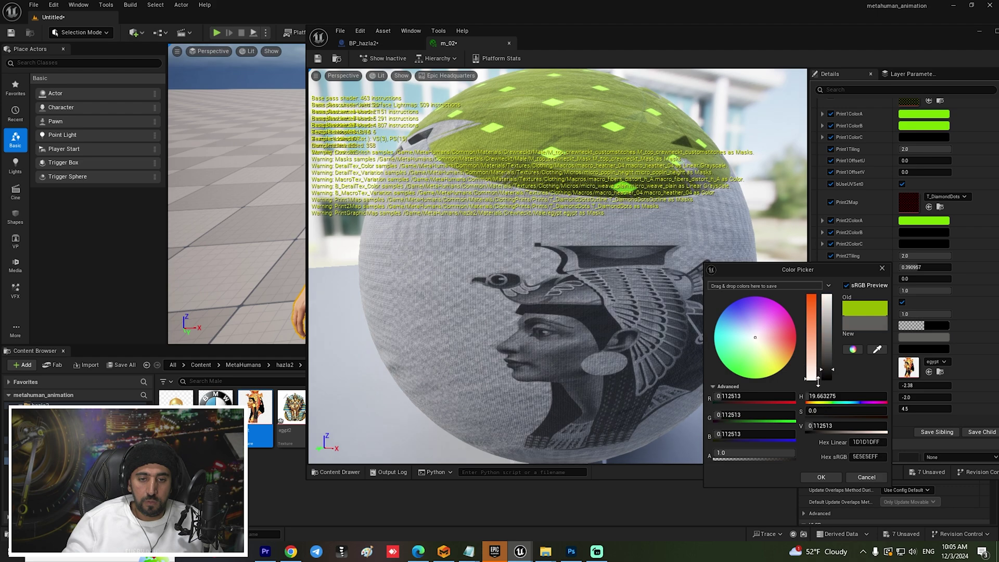
click(821, 476)
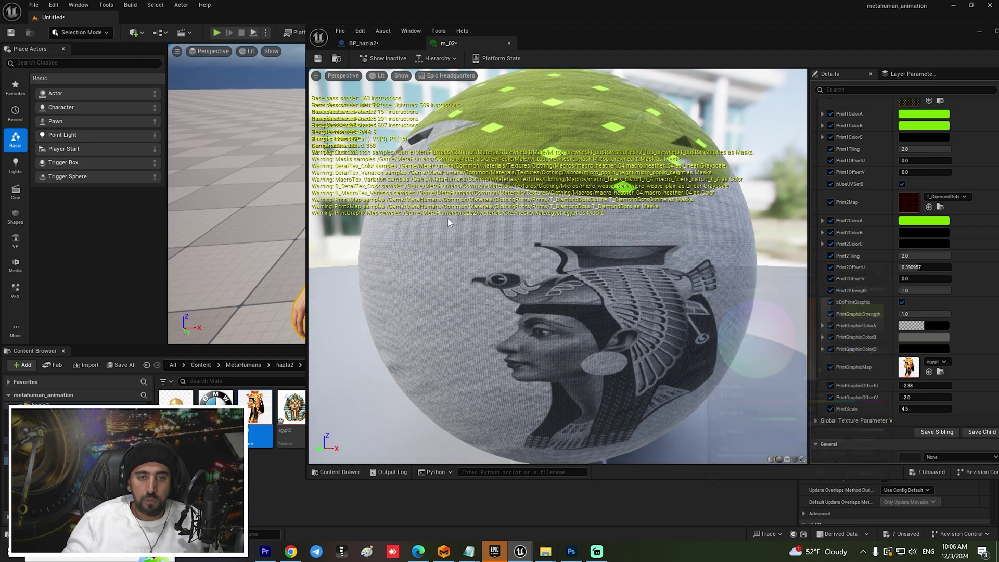
click(321, 60)
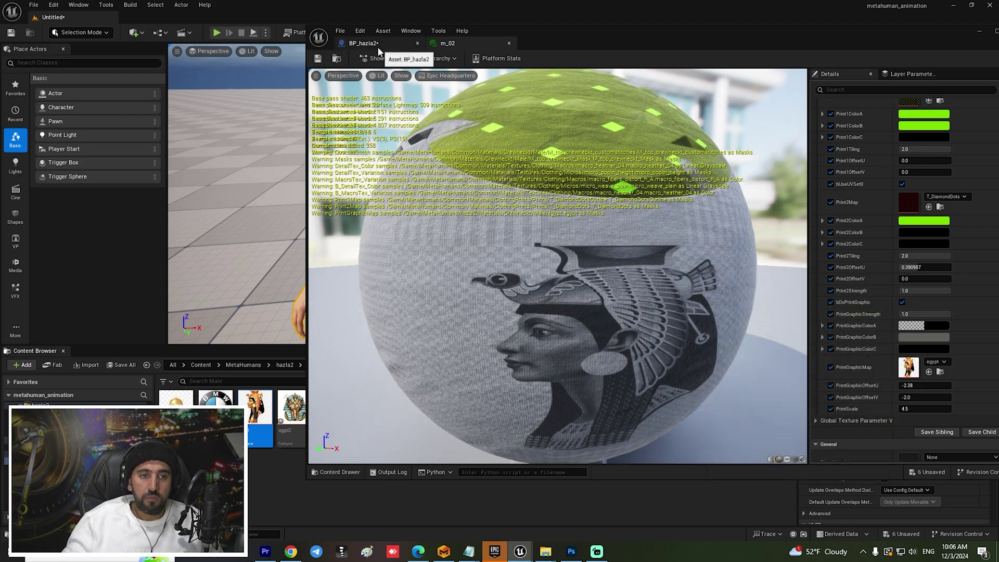
click(376, 45)
drag(596, 158, 596, 158)
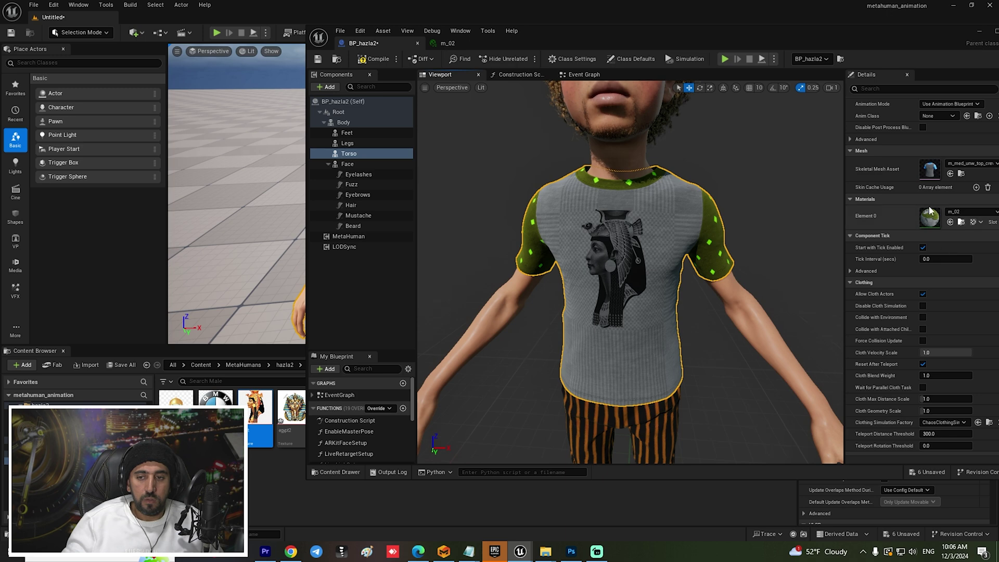
drag(649, 231, 651, 203)
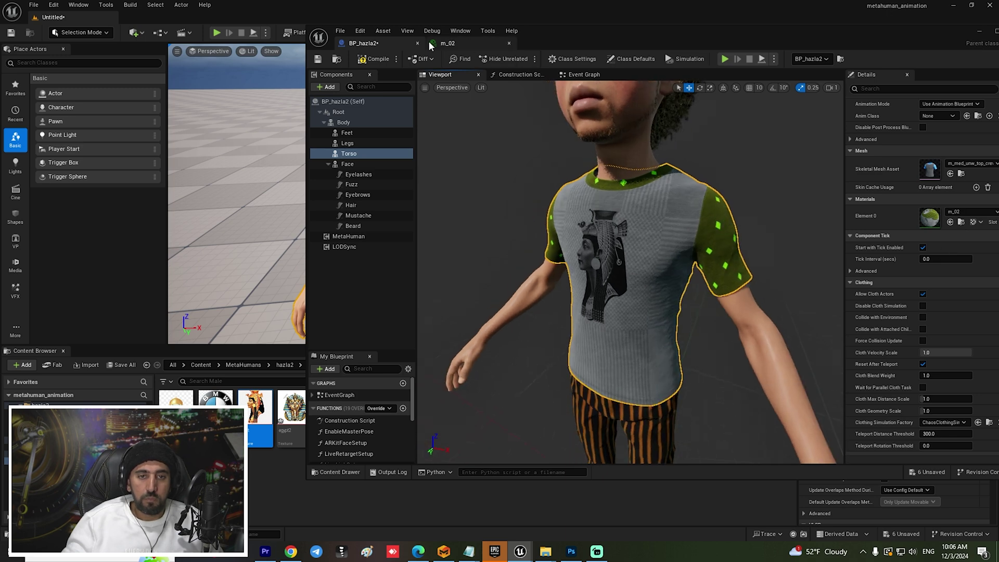
Set PrintGraphicColorB of m_02 to near-white with value 0.934551, save the material and view the shirt in BP_hazla2.
click(447, 44)
click(907, 337)
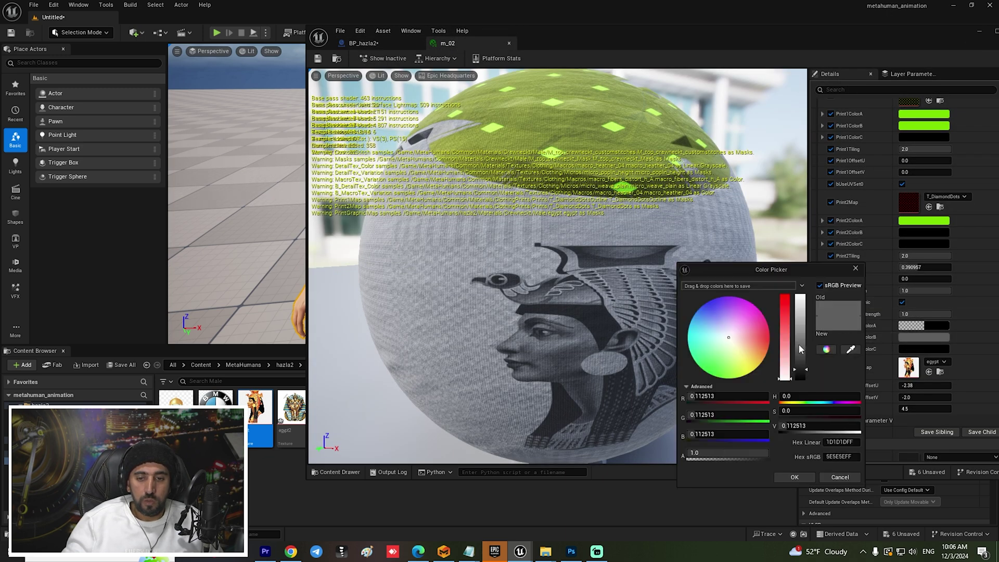
click(724, 347)
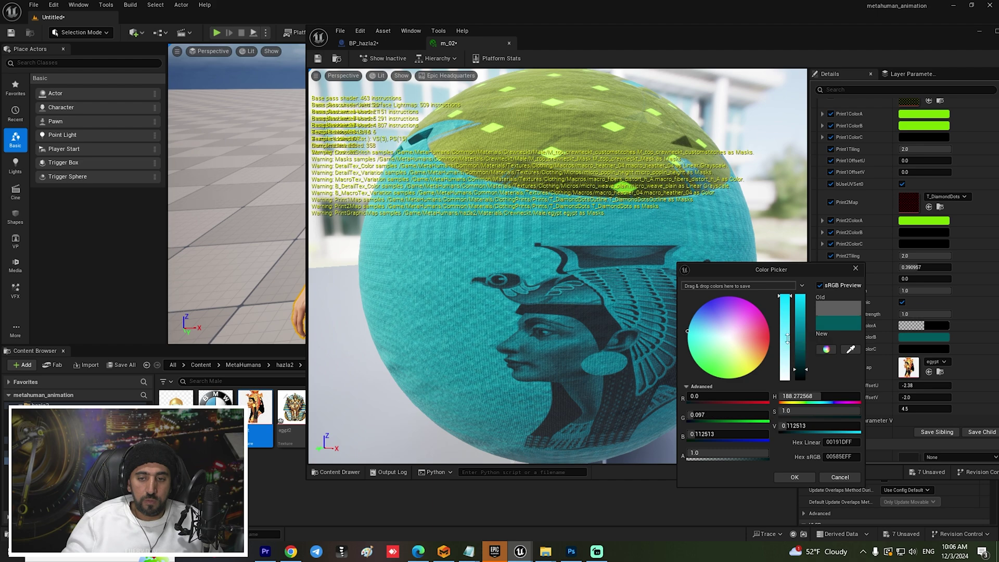
click(728, 337)
drag(806, 364, 802, 302)
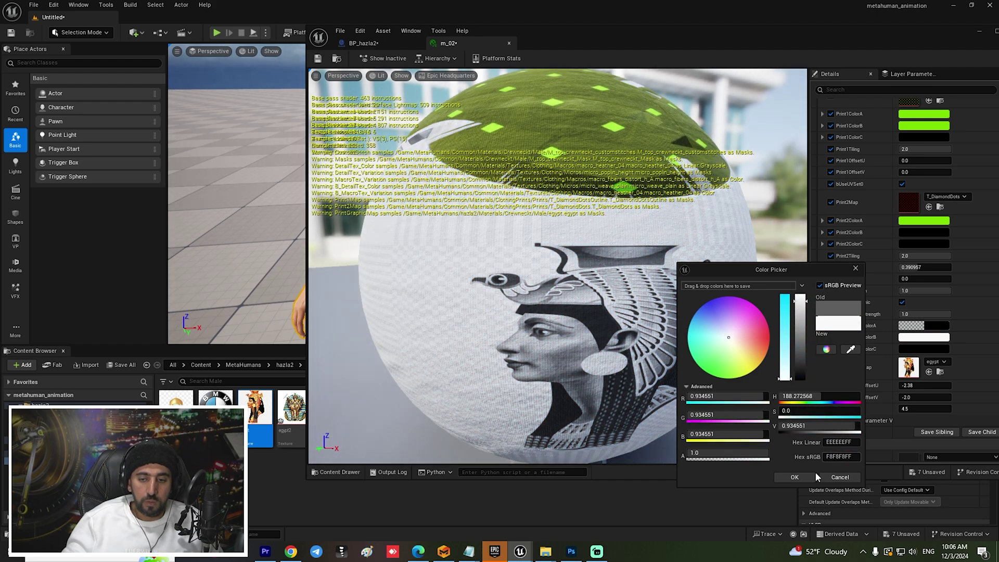
click(794, 477)
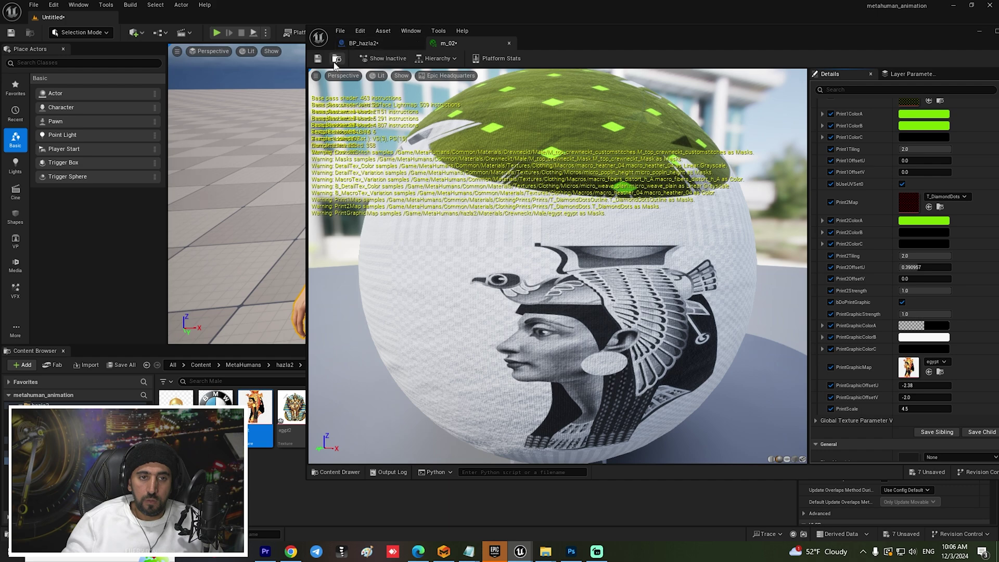
click(379, 43)
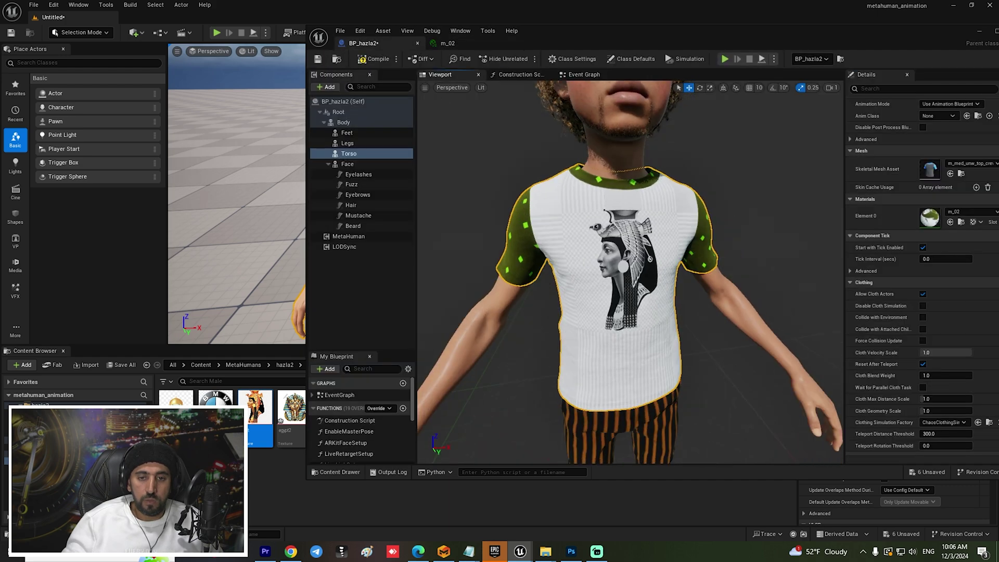
click(447, 43)
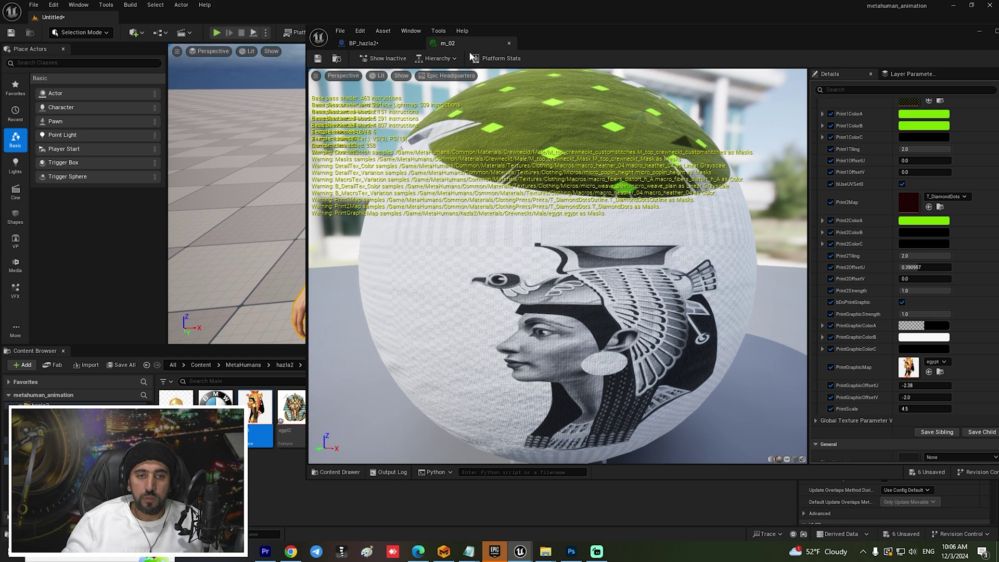
click(373, 43)
Set diffuse_color_1 in m_02's MaterialA group to a very light grey, save the material and check the shirt in BP_hazla2.
click(446, 43)
scroll(859, 330, up, 3)
scroll(859, 329, up, 5)
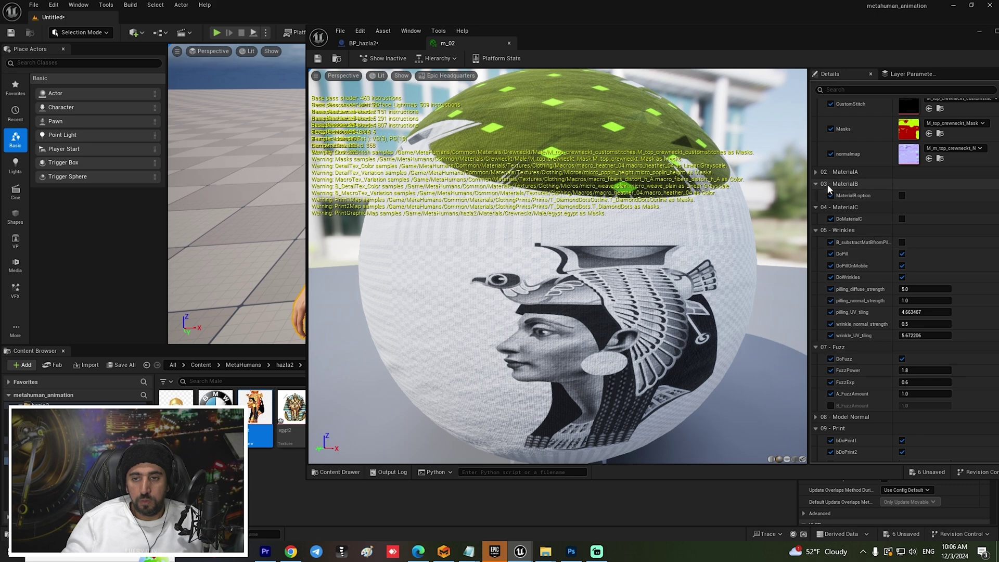
click(814, 172)
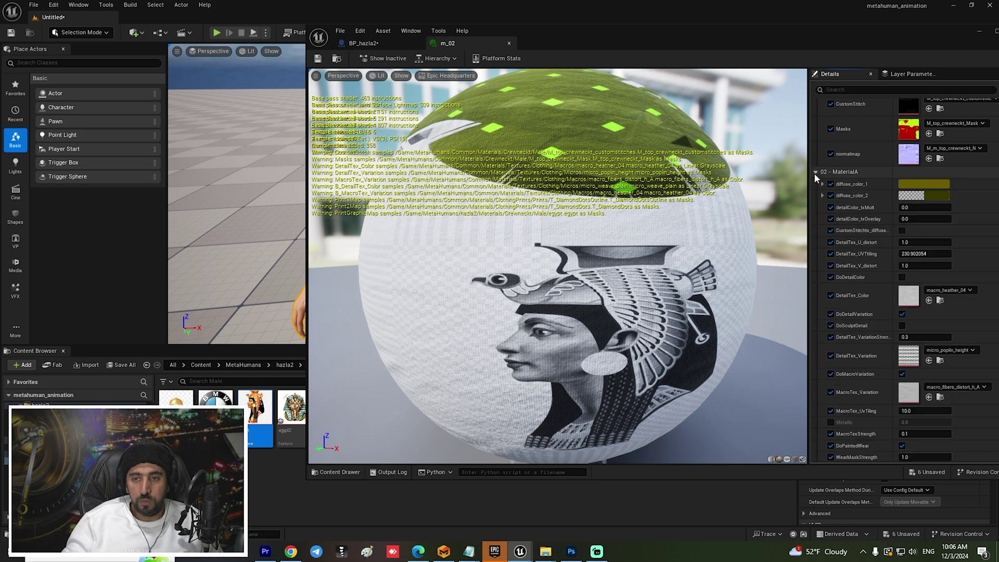
click(916, 185)
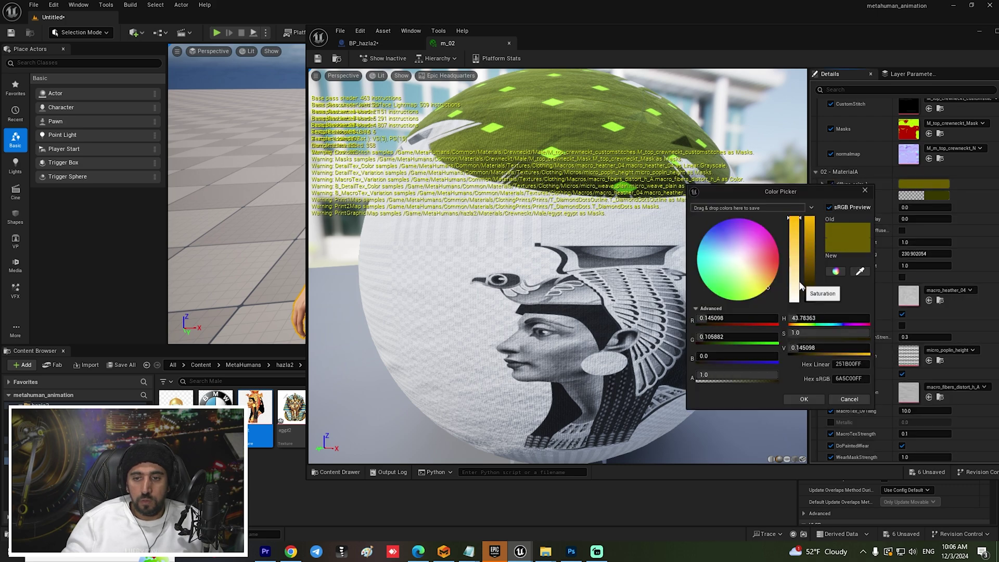
drag(800, 285, 820, 244)
click(804, 398)
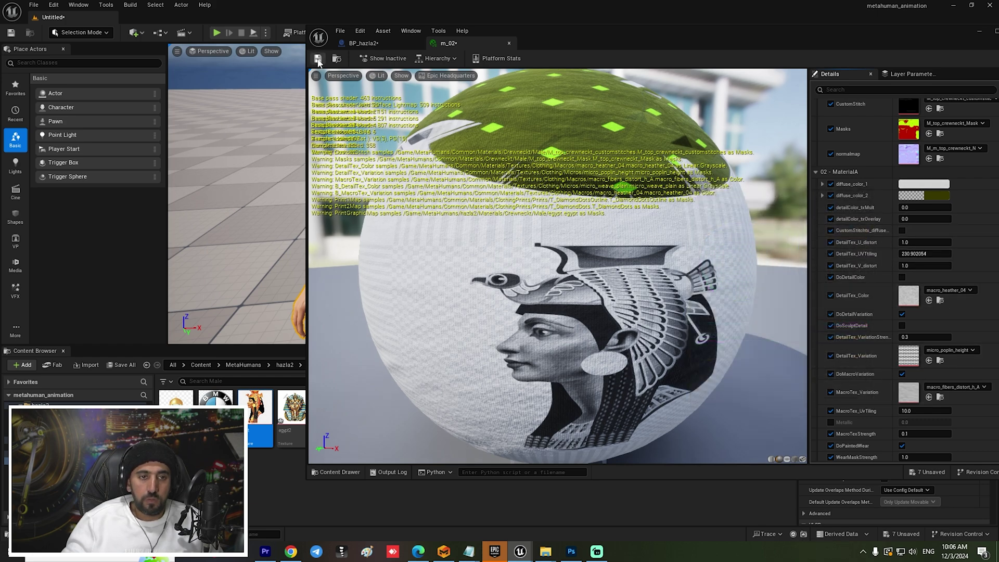
click(361, 43)
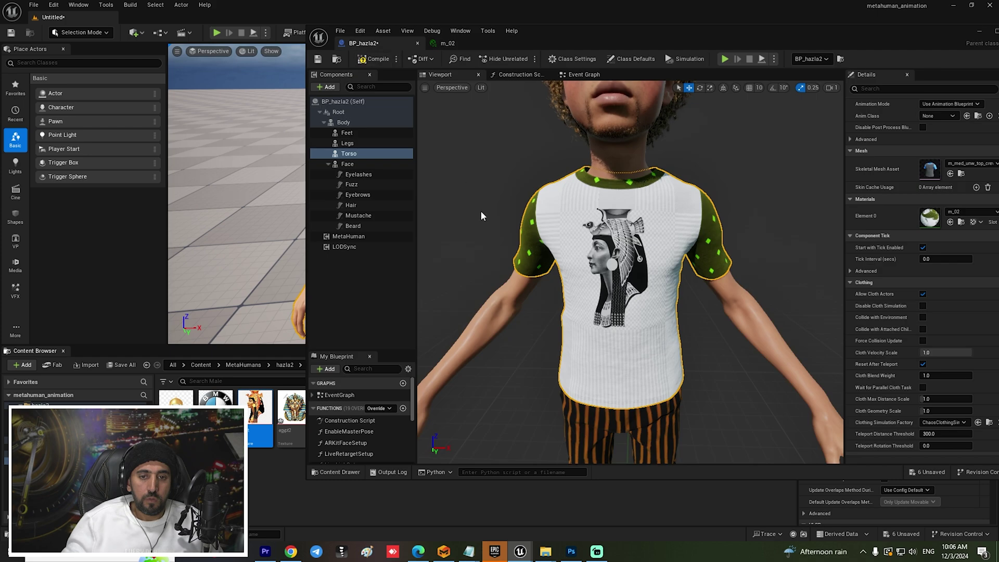
Set diffuse_color_2 of m_02 to pure white, save the material and check the sleeves and collar in BP_hazla2.
click(447, 43)
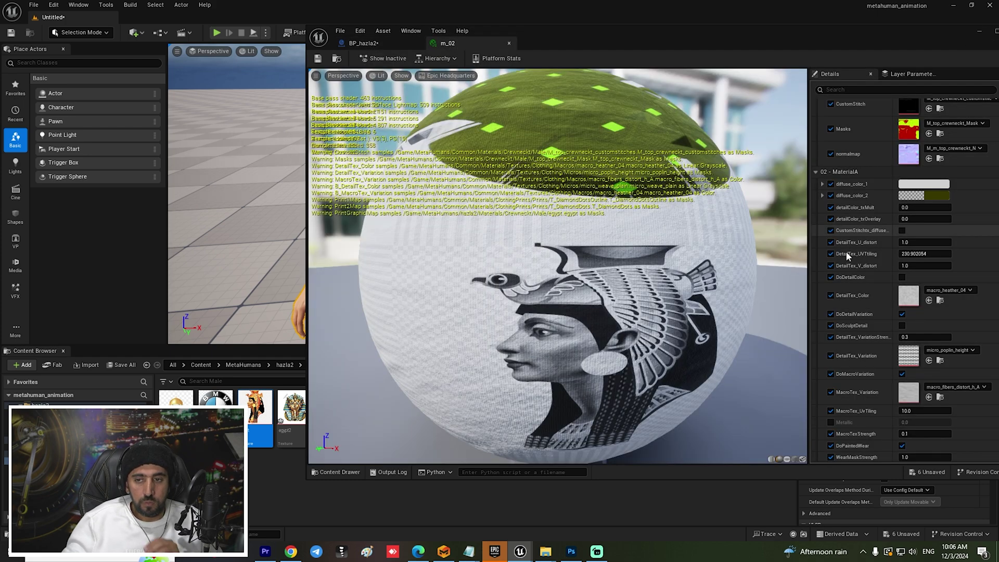
click(935, 192)
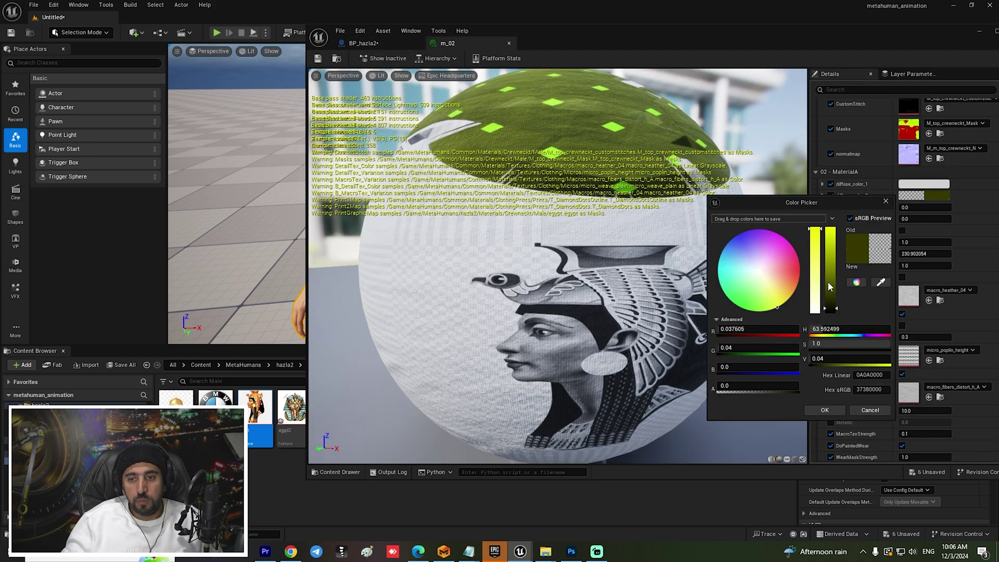
click(813, 310)
drag(832, 301, 831, 212)
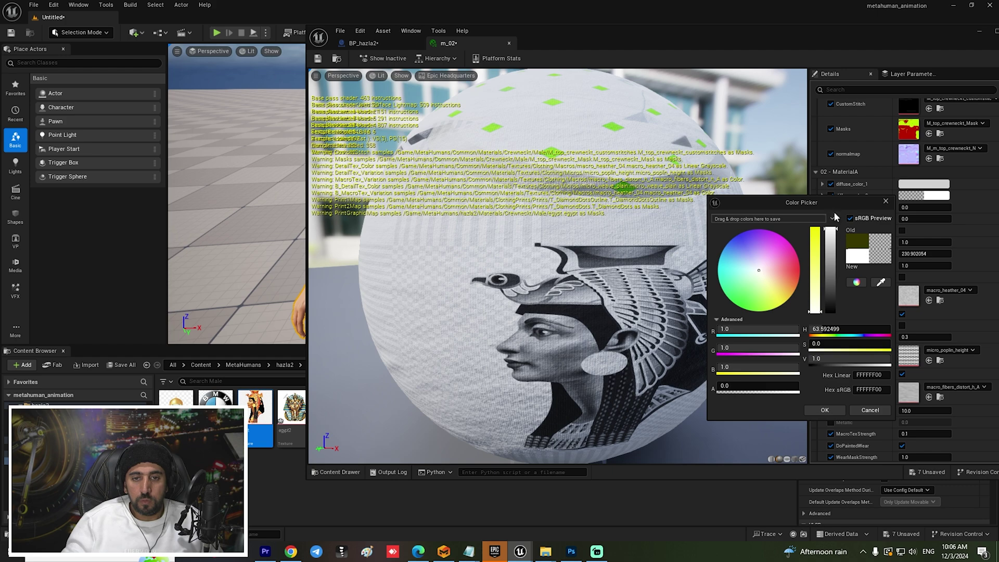
click(819, 409)
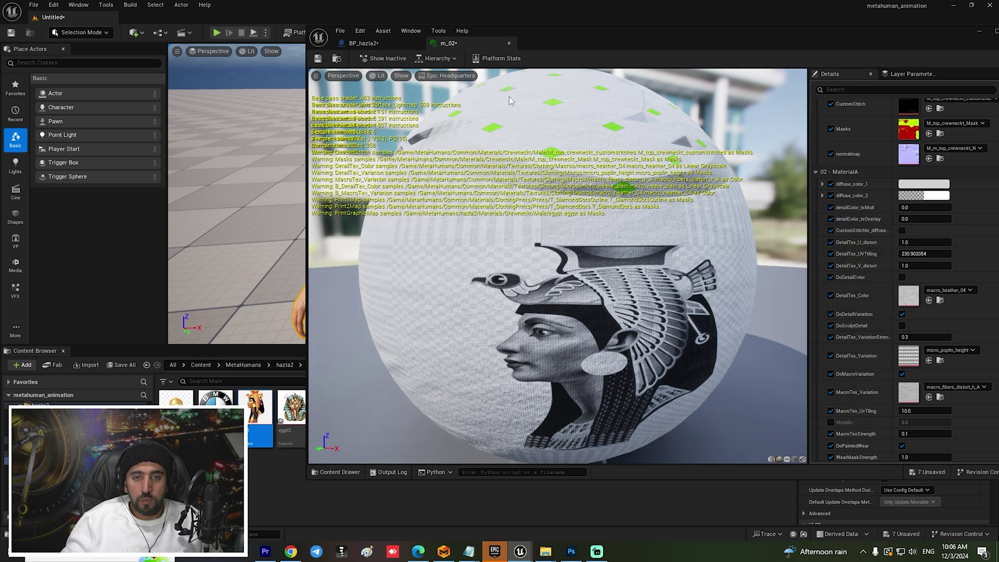
click(337, 59)
click(363, 43)
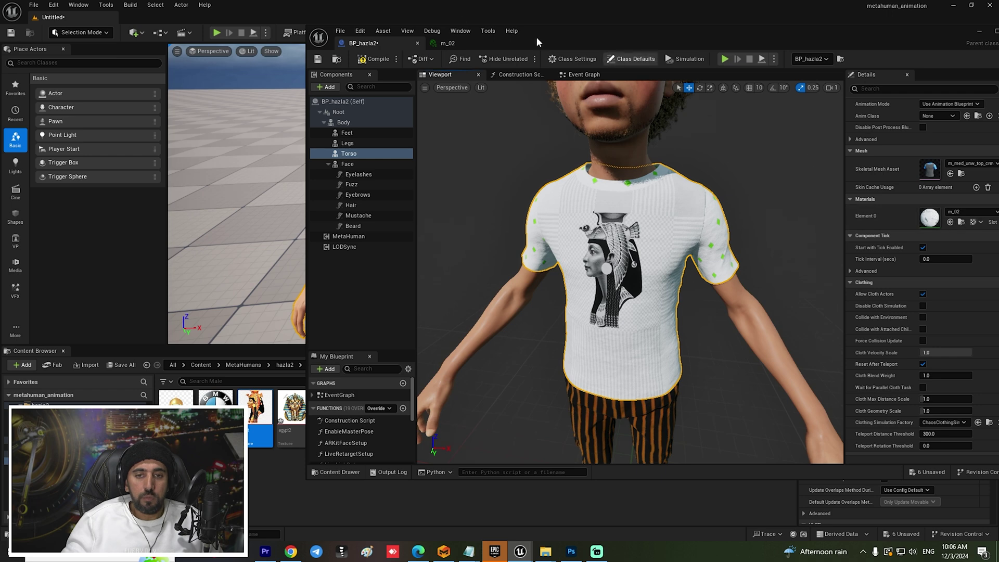
Set diffuse_color_2 of m_02 to a grey with value 0.300766, save the material and inspect the whole character in BP_hazla2.
click(463, 42)
click(939, 196)
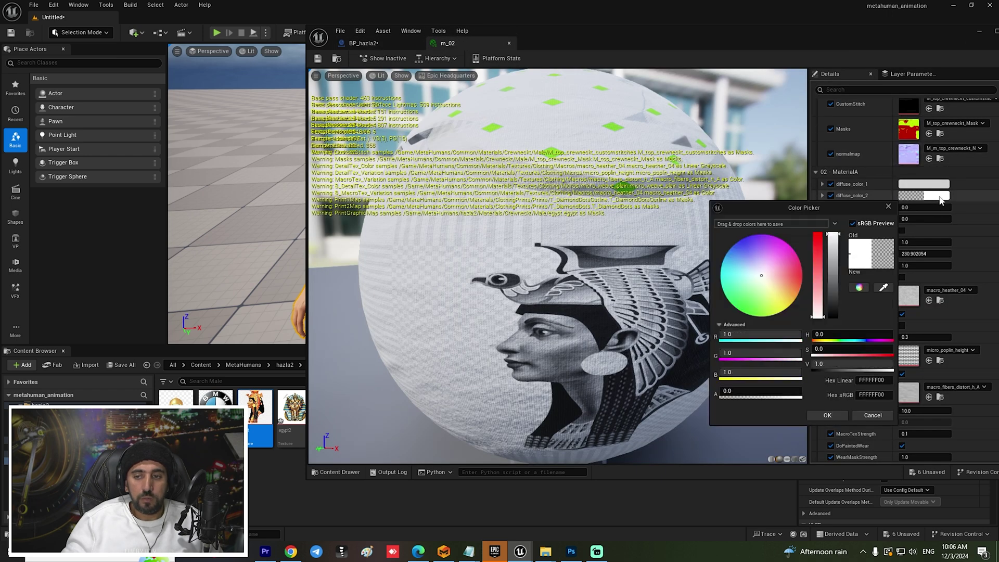
drag(831, 259, 837, 289)
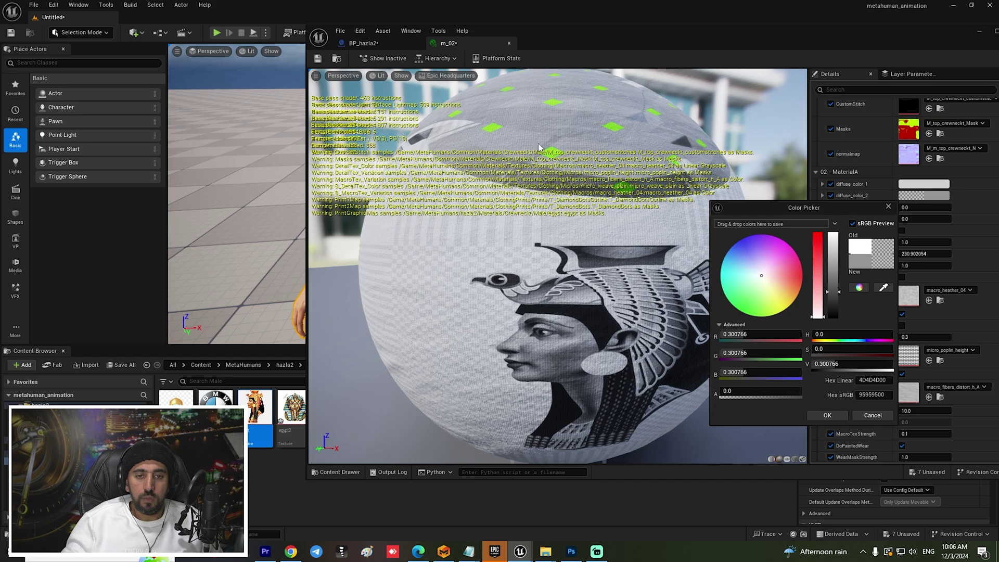
click(832, 416)
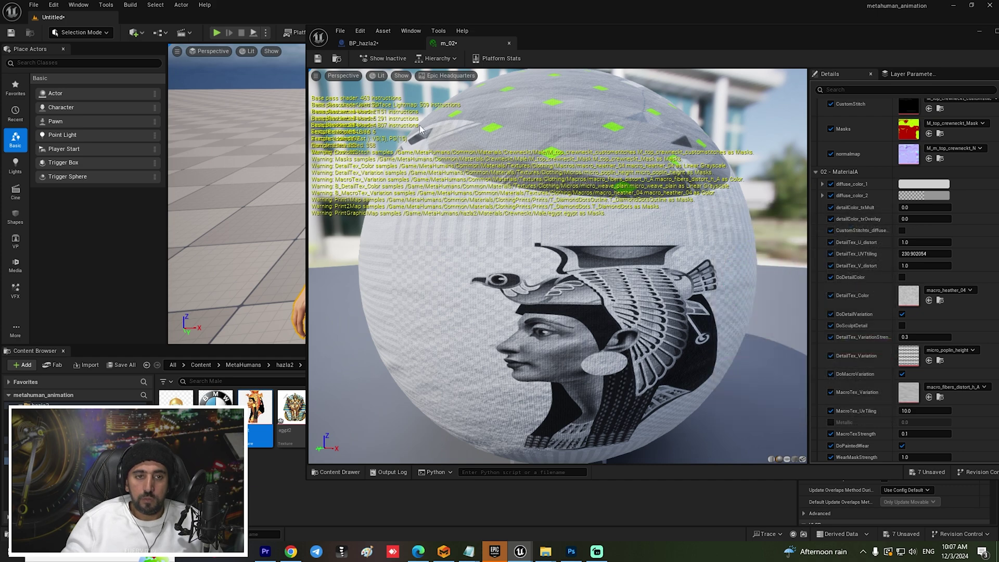
click(318, 58)
click(363, 43)
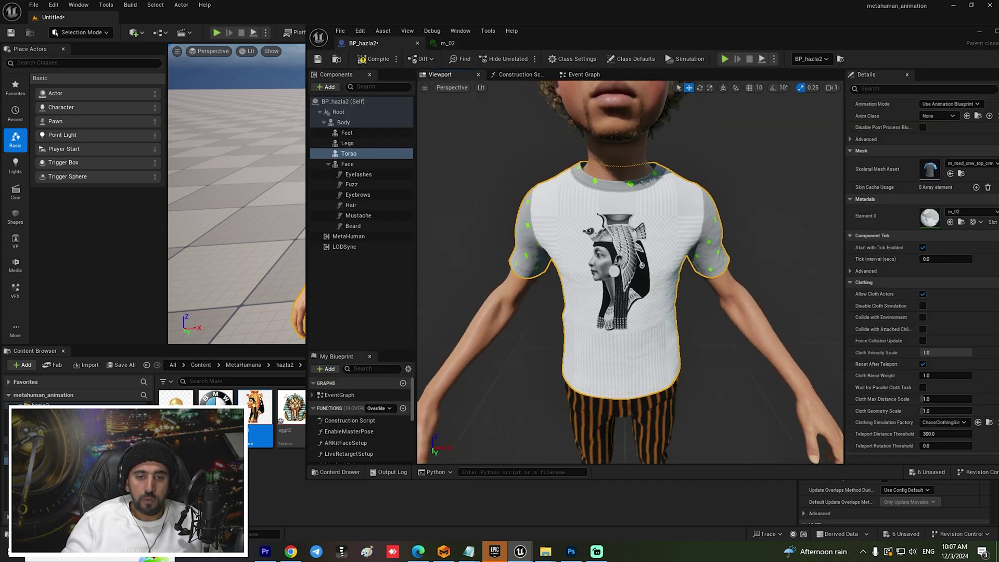
scroll(631, 271, down, 6)
scroll(631, 270, up, 10)
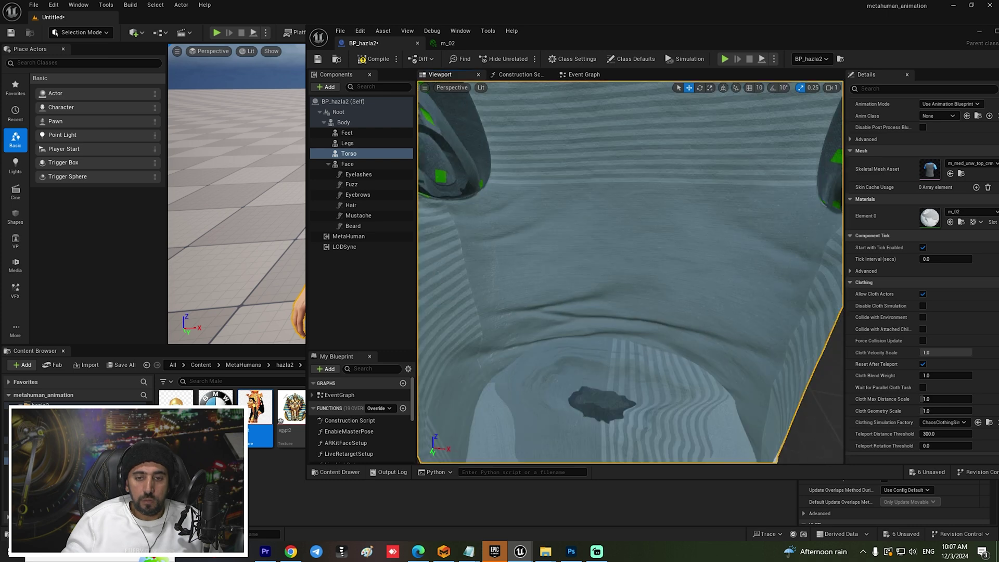
key(f)
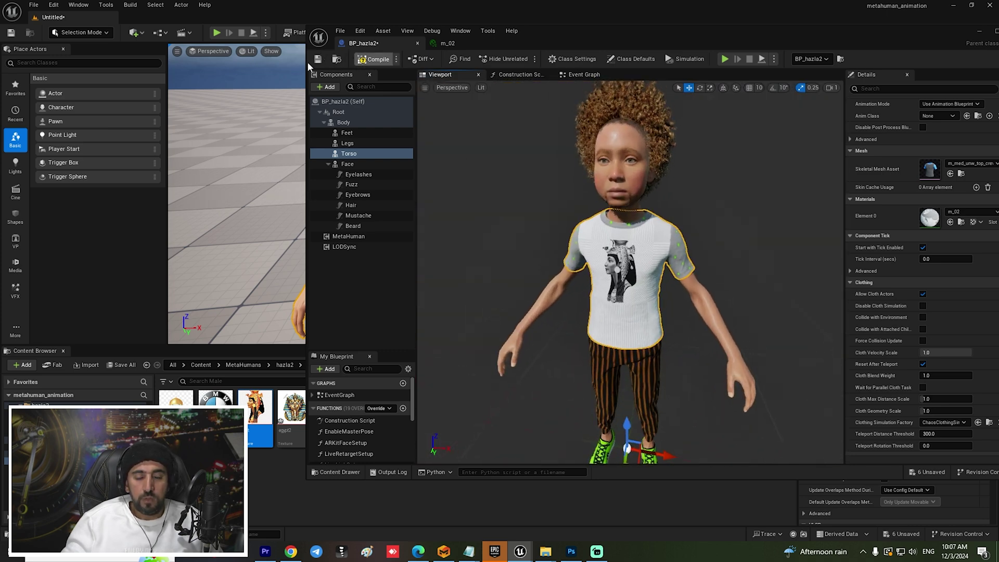
Uncover the Male folder's assets and duplicate the m_02 material instance as m_03.
drag(539, 47, 707, 41)
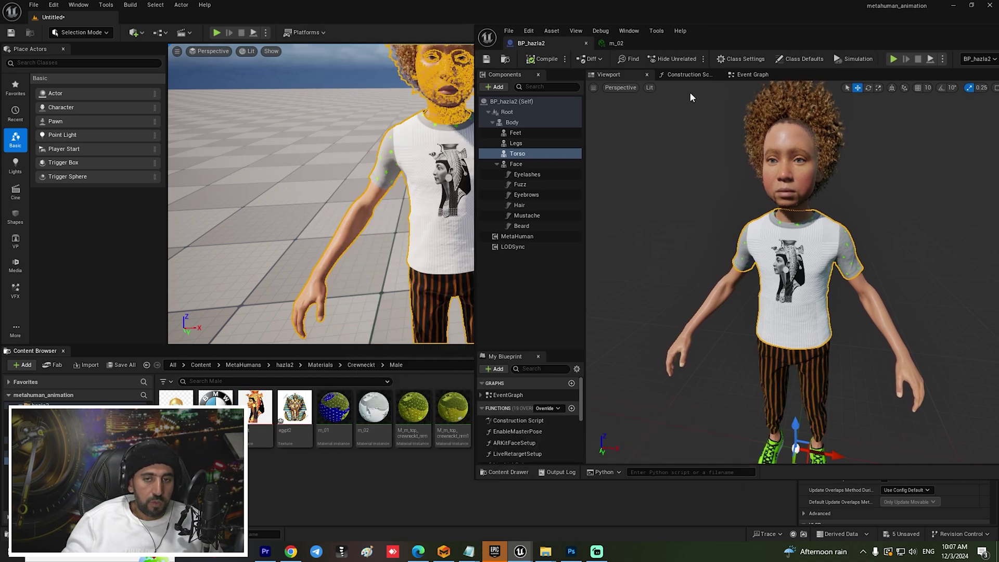
drag(749, 32, 797, 37)
click(373, 408)
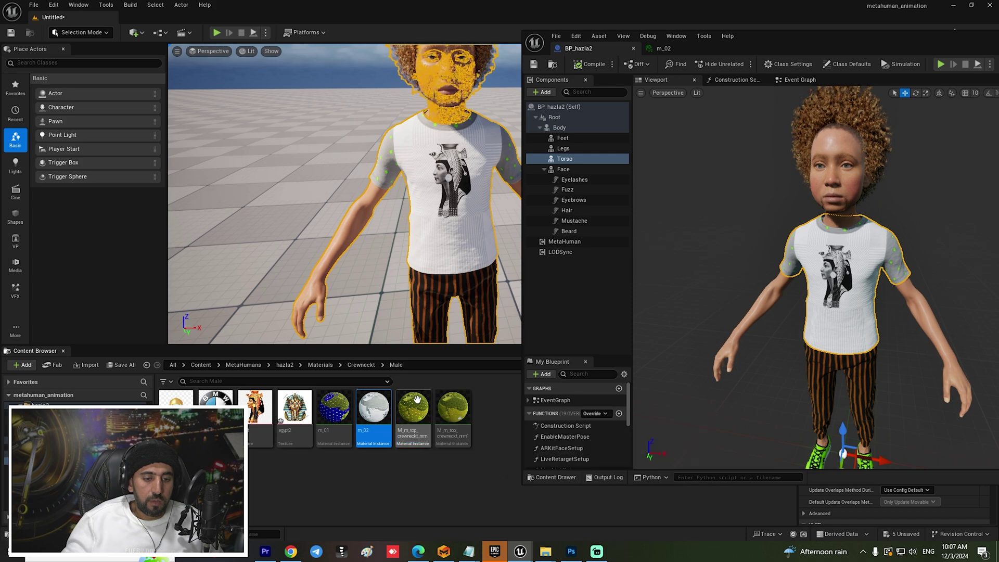
key(ctrl+d)
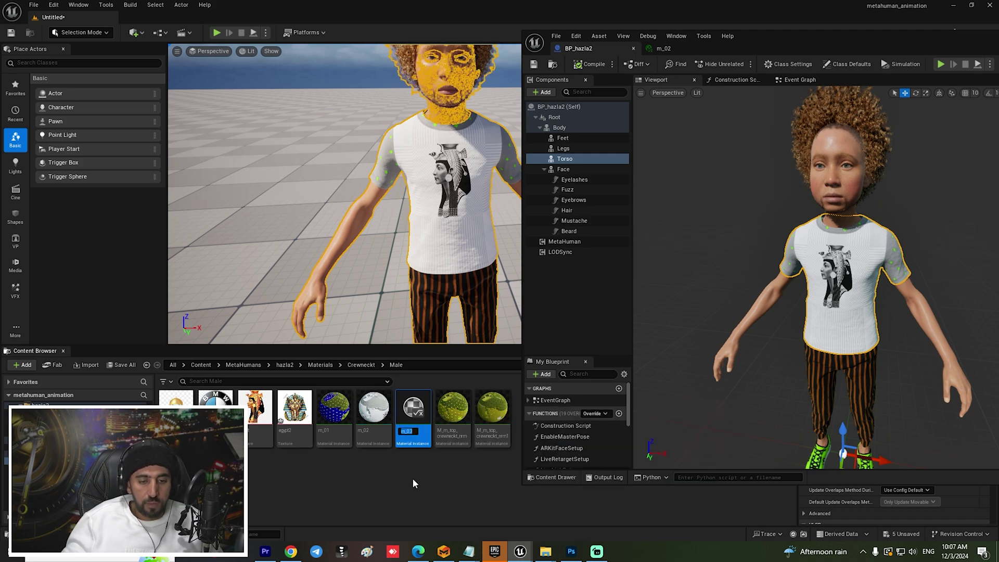
key(Return)
Set the PrintGraphicMap of m_03 to the bmw texture.
drag(849, 55, 540, 58)
scroll(873, 328, down, 7)
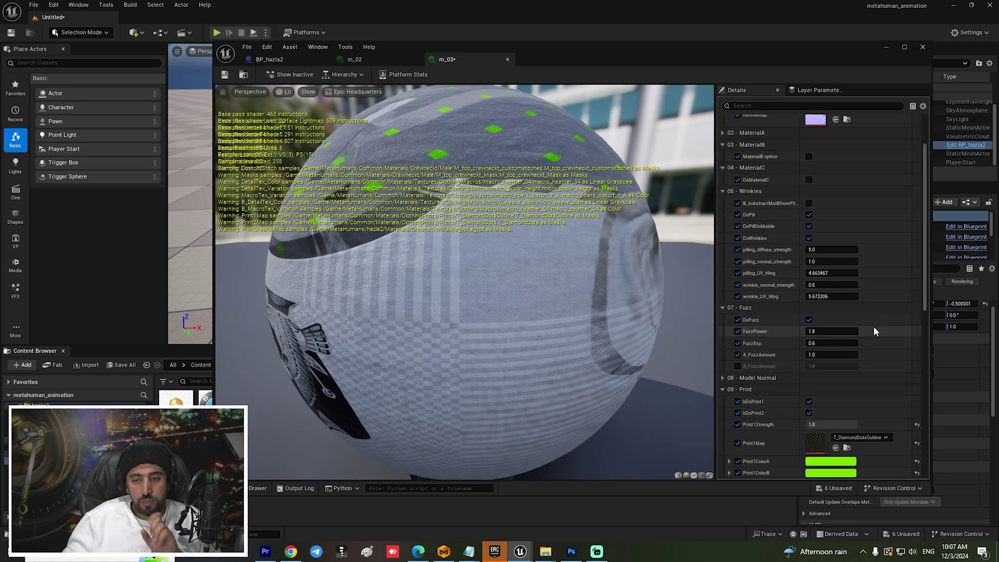
scroll(876, 334, down, 3)
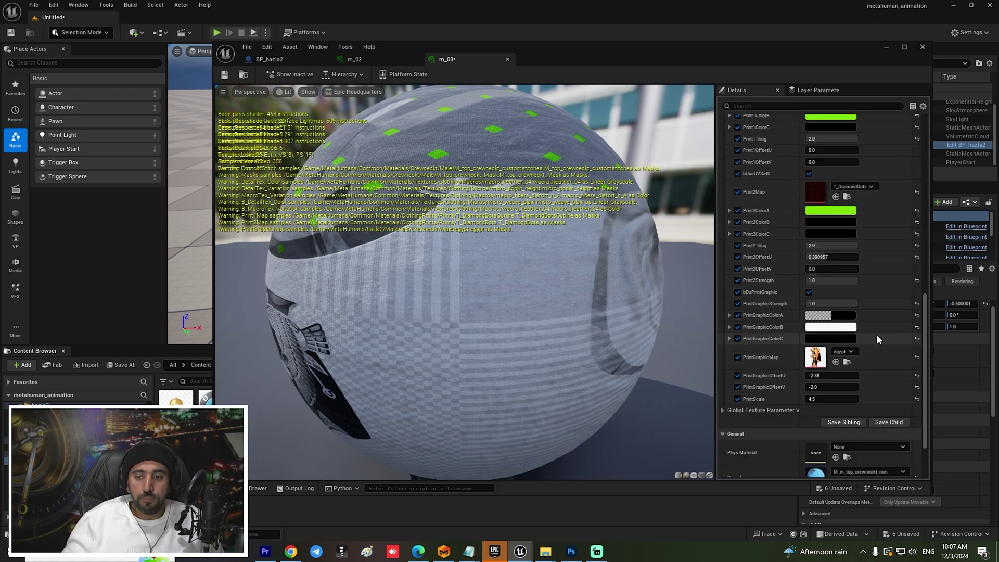
drag(529, 48, 640, 55)
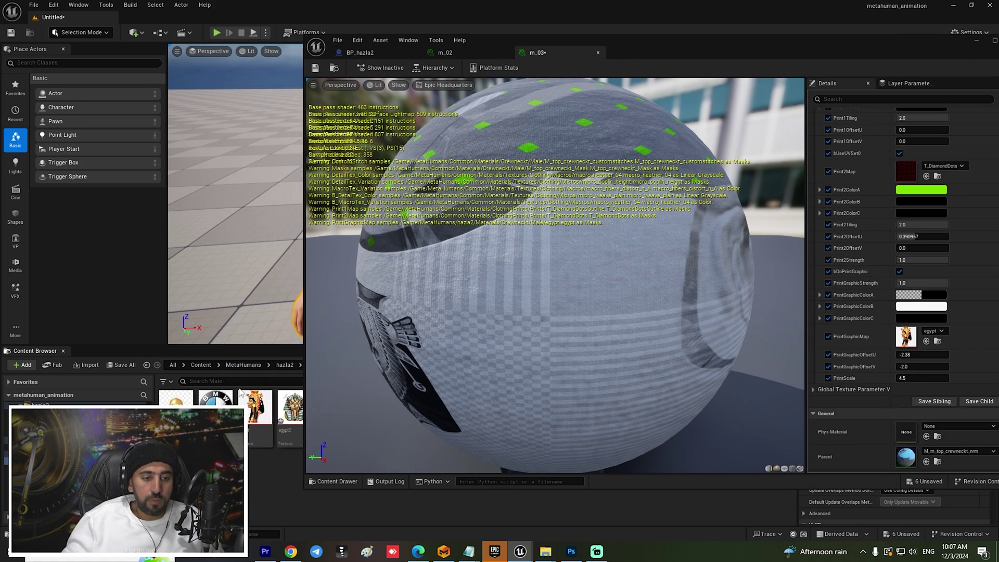
click(926, 342)
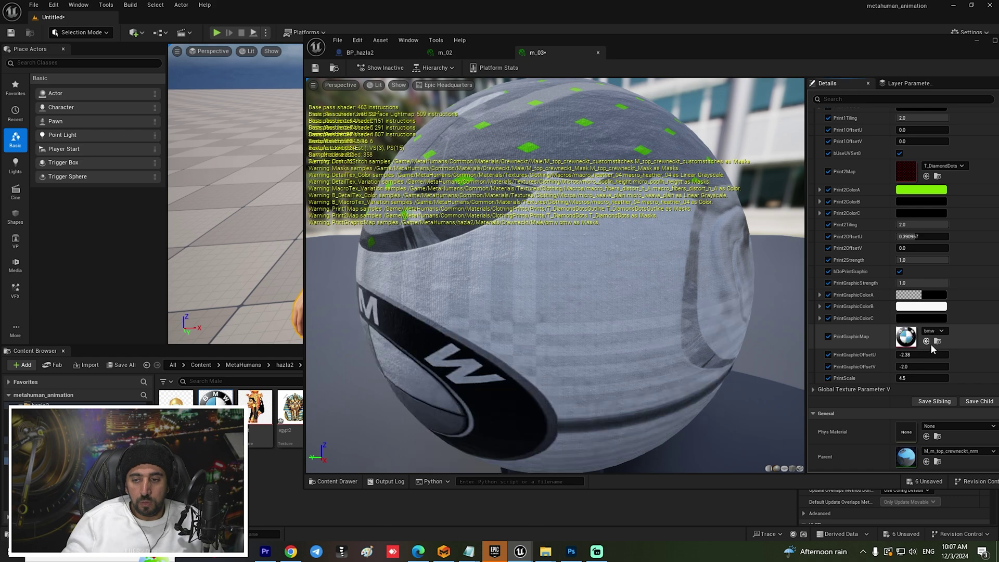
scroll(962, 224, up, 3)
scroll(962, 228, up, 2)
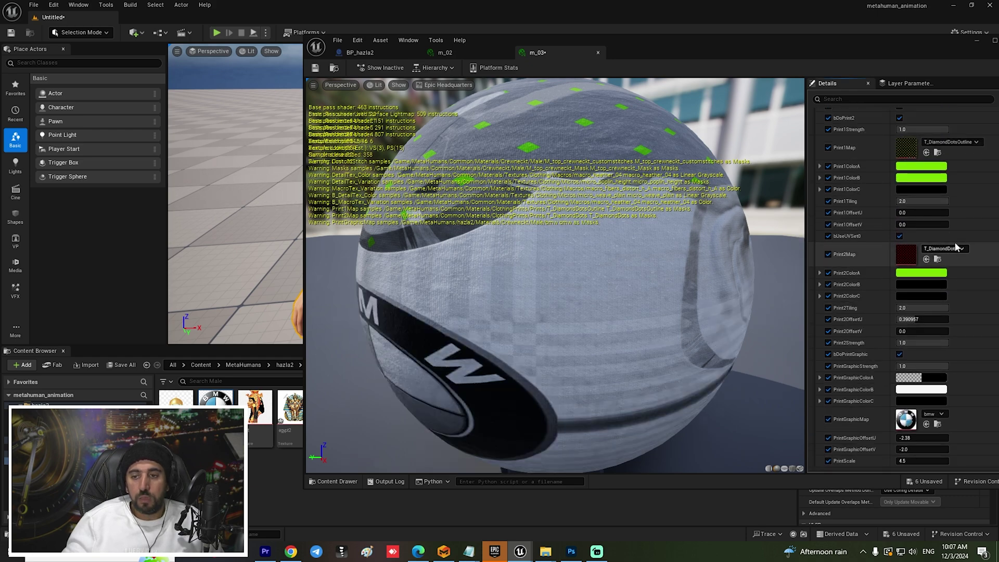
scroll(956, 239, up, 2)
click(934, 254)
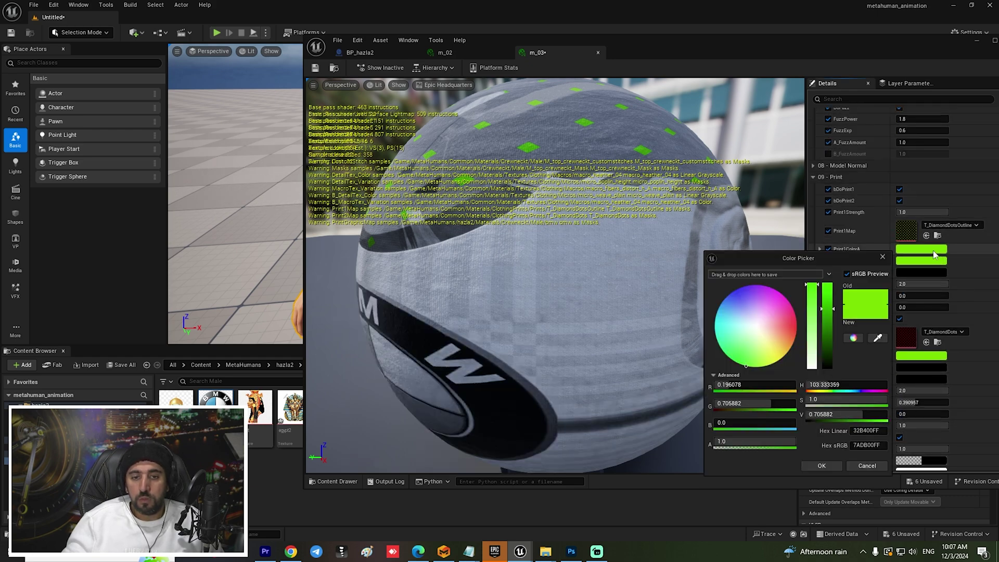
click(934, 254)
Set PrintGraphicColorB of m_03 to a blue with Hex sRGB 2D7FAAFF.
scroll(968, 348, down, 4)
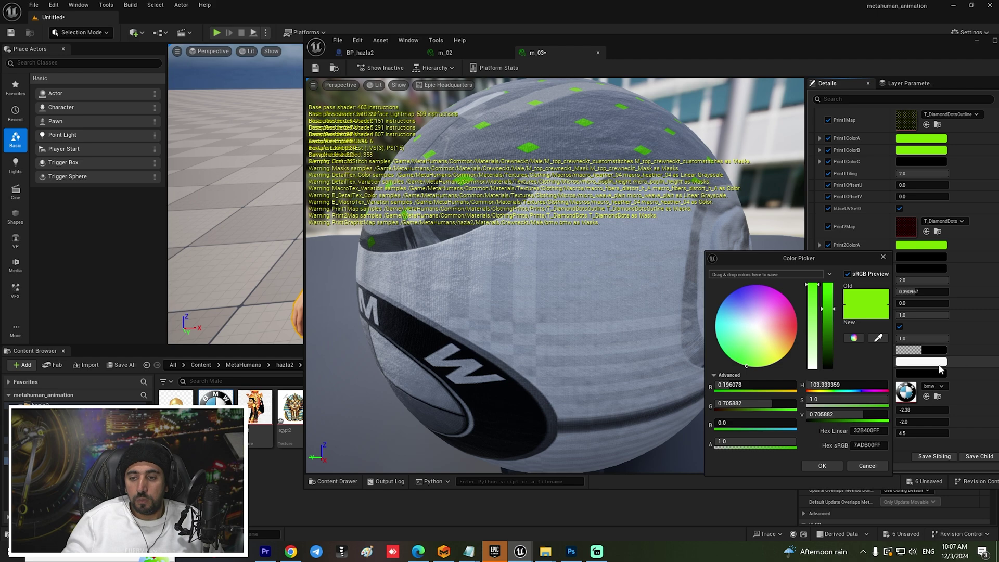
click(922, 363)
mouse_move(828, 358)
mouse_down()
mouse_move(837, 389)
mouse_move(836, 365)
mouse_up()
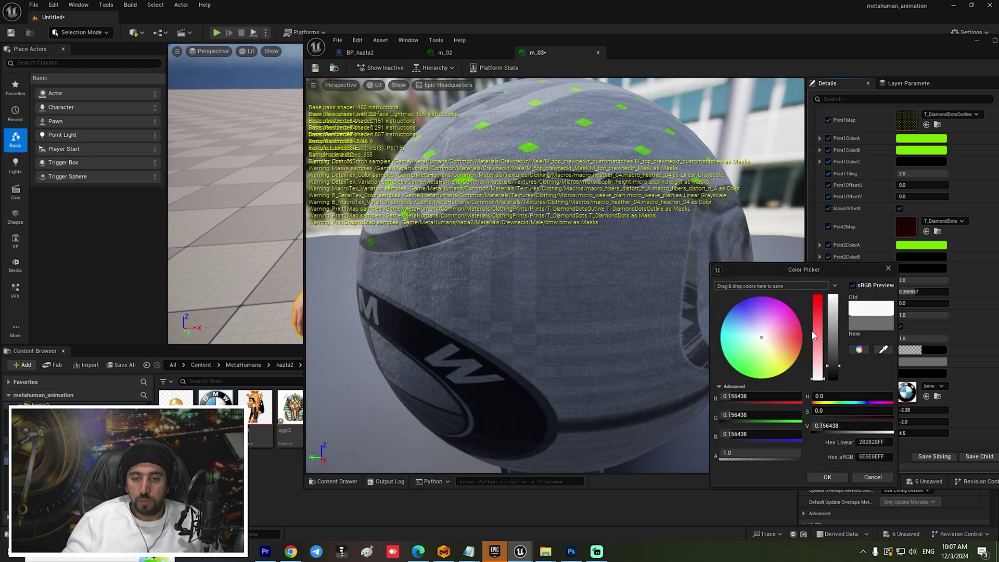
drag(771, 353, 733, 301)
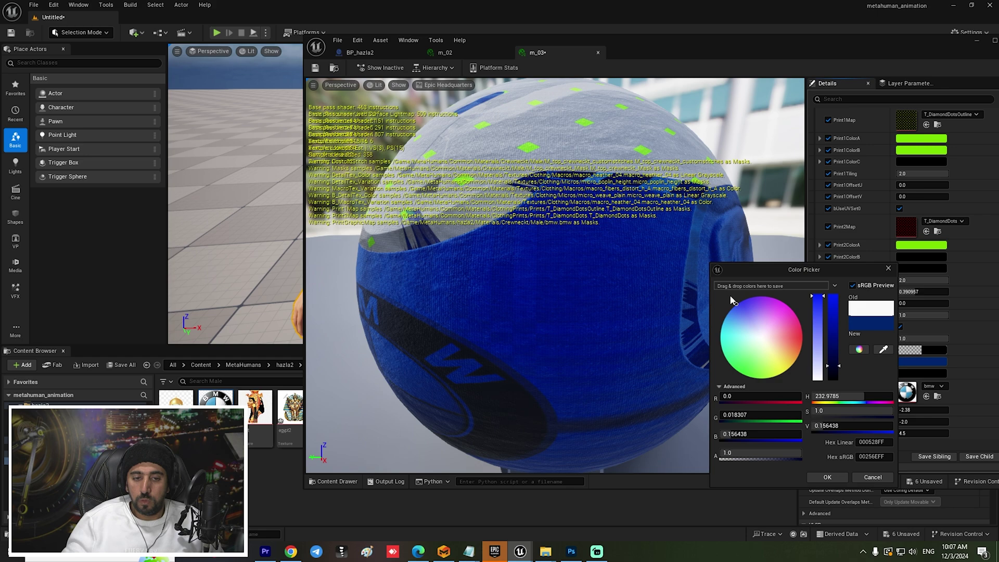
click(727, 318)
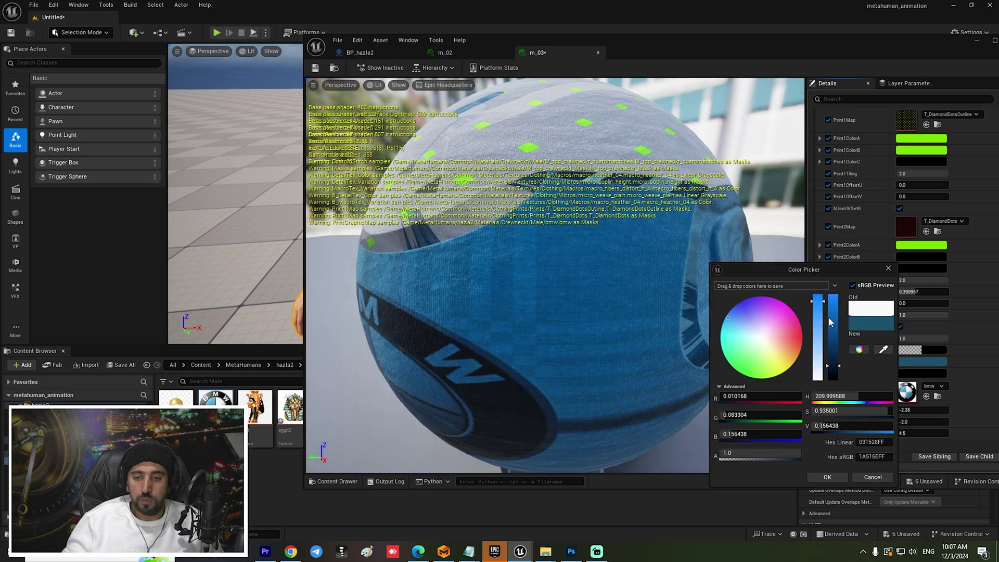
drag(828, 317, 838, 346)
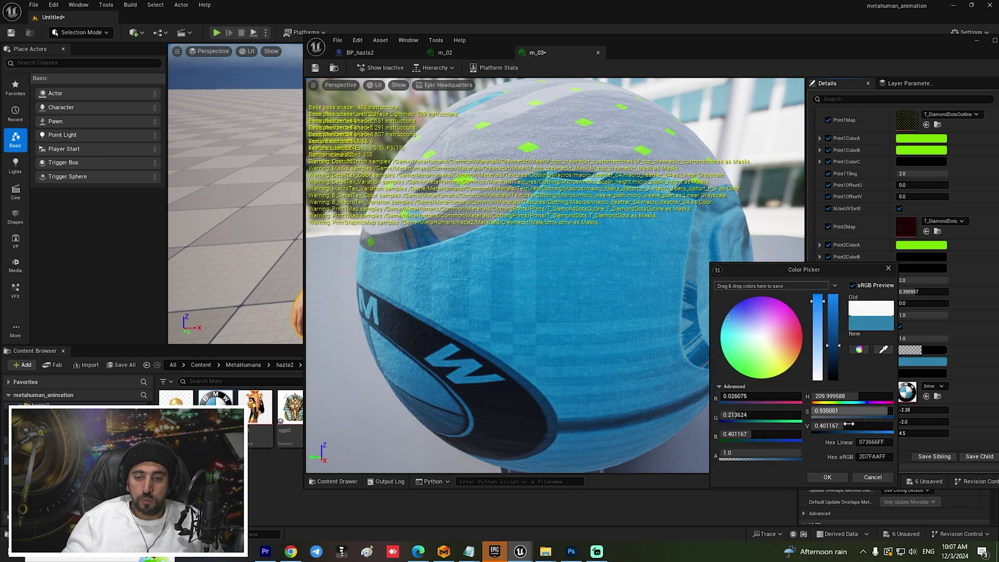
click(828, 477)
Save m_03 and assign it as the Torso's Element 0 material in BP_hazla2.
scroll(947, 209, up, 5)
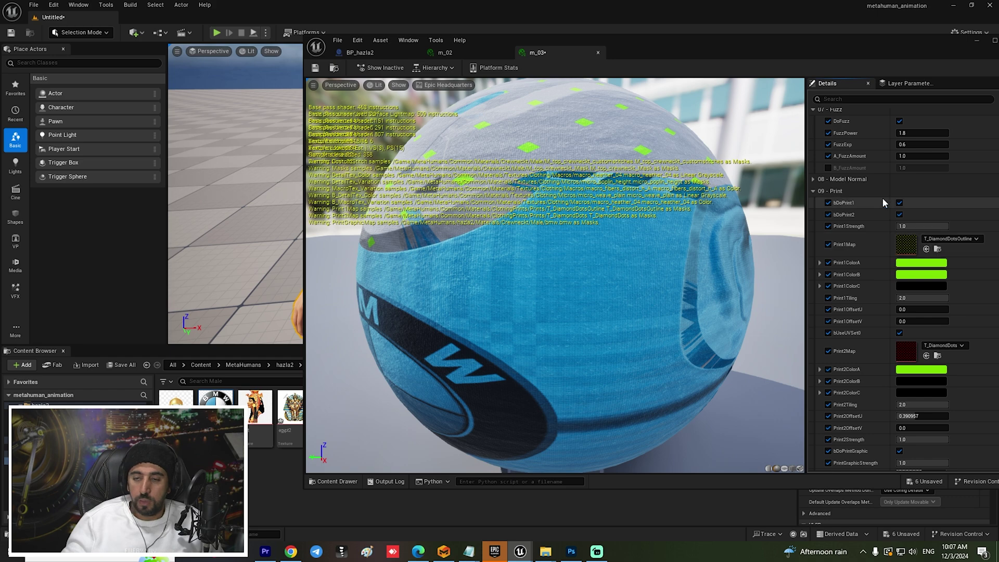
scroll(854, 298, up, 6)
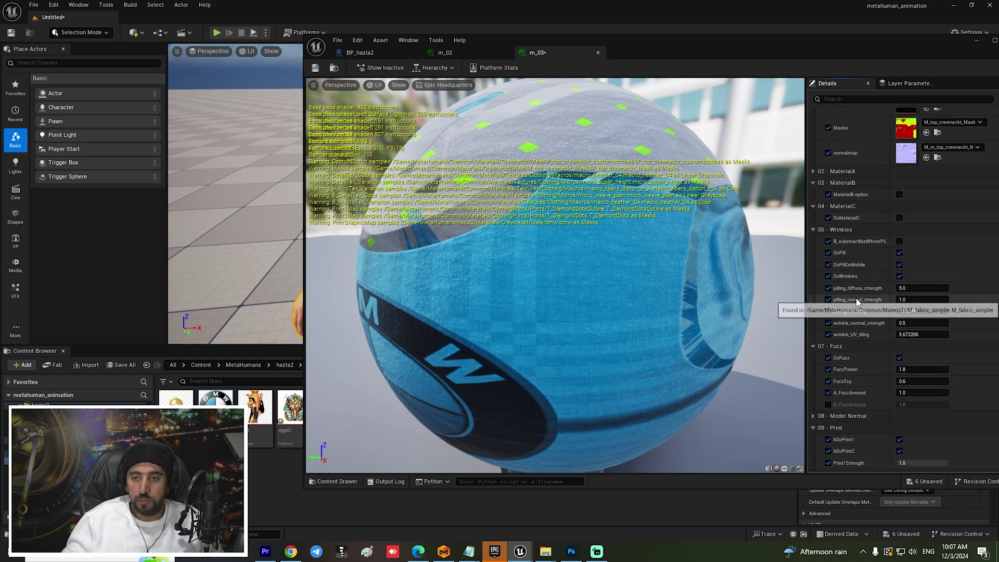
scroll(855, 299, down, 10)
click(315, 68)
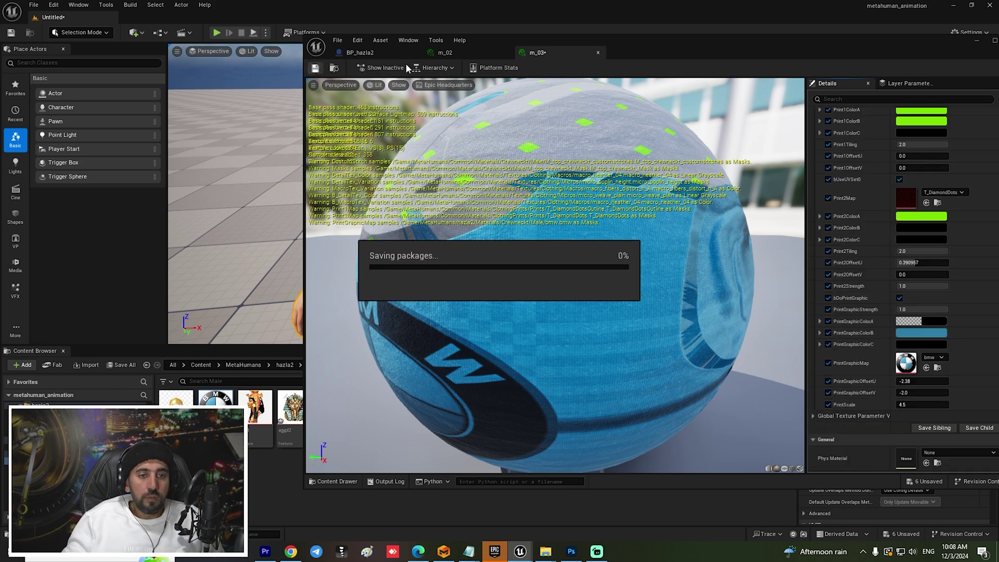
click(373, 53)
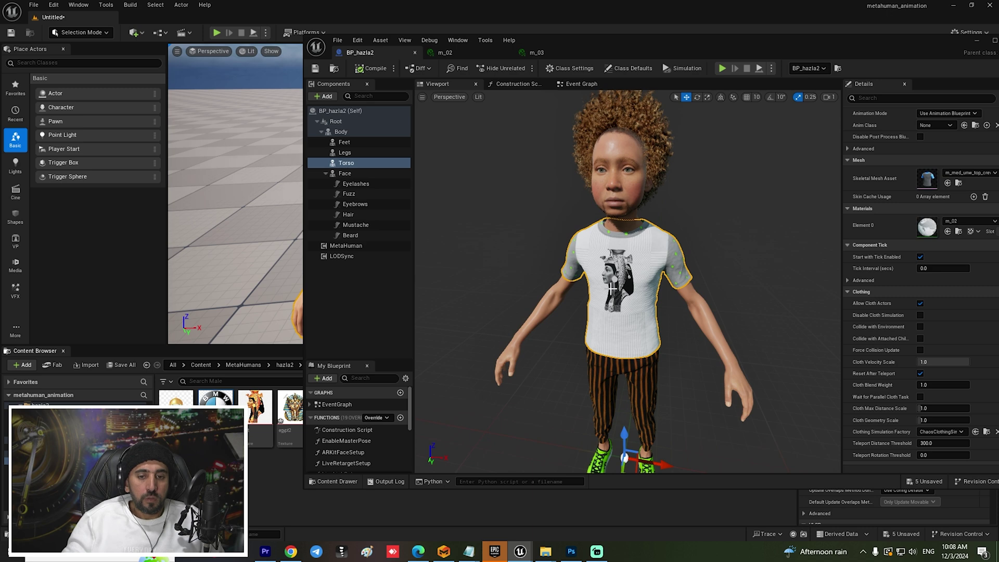
drag(522, 43, 765, 74)
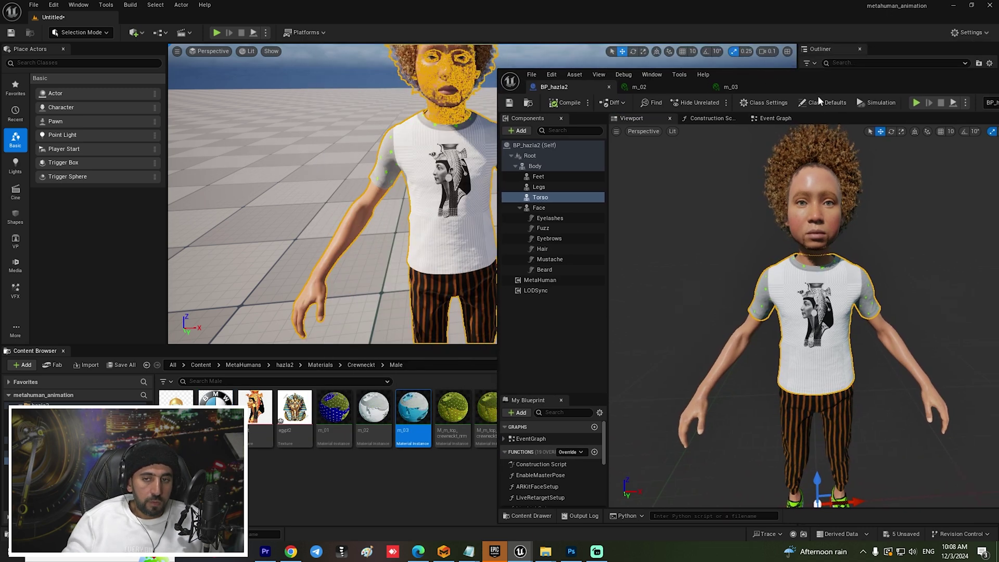
drag(818, 96, 529, 60)
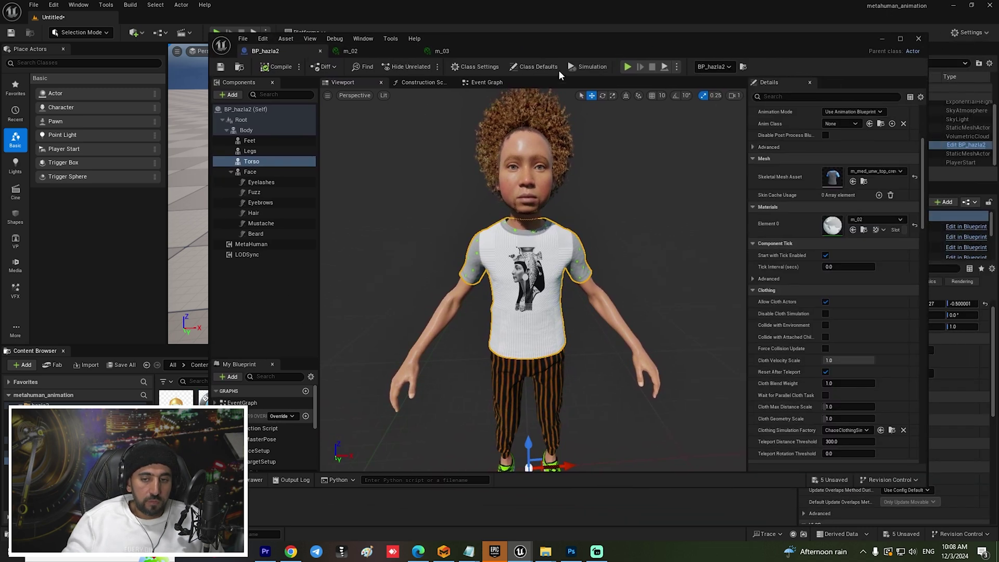
click(852, 230)
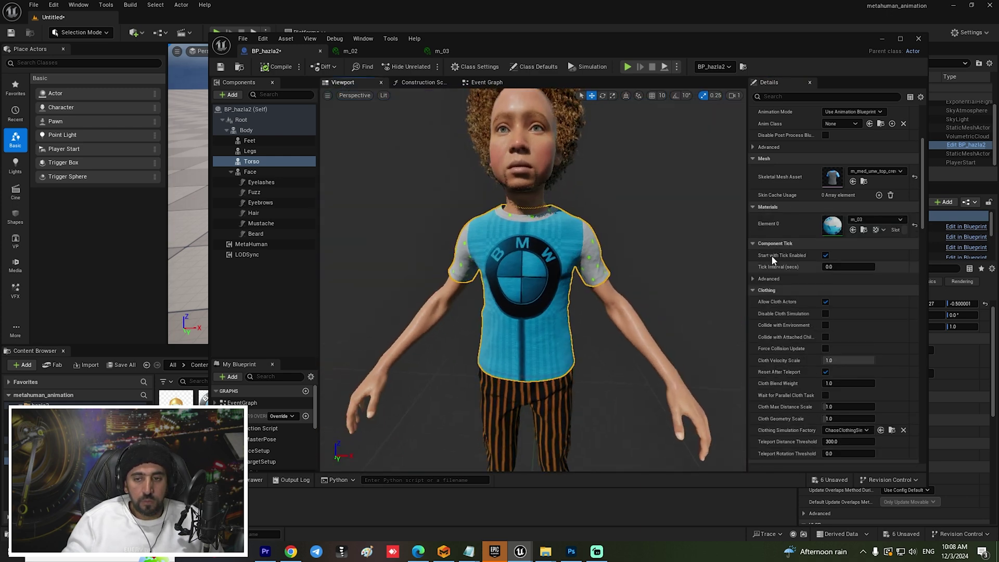
Set diffuse_color_2 of m_03 to the blue sampled from the preview sphere, Hex sRGB 2392C7FF.
double_click(832, 226)
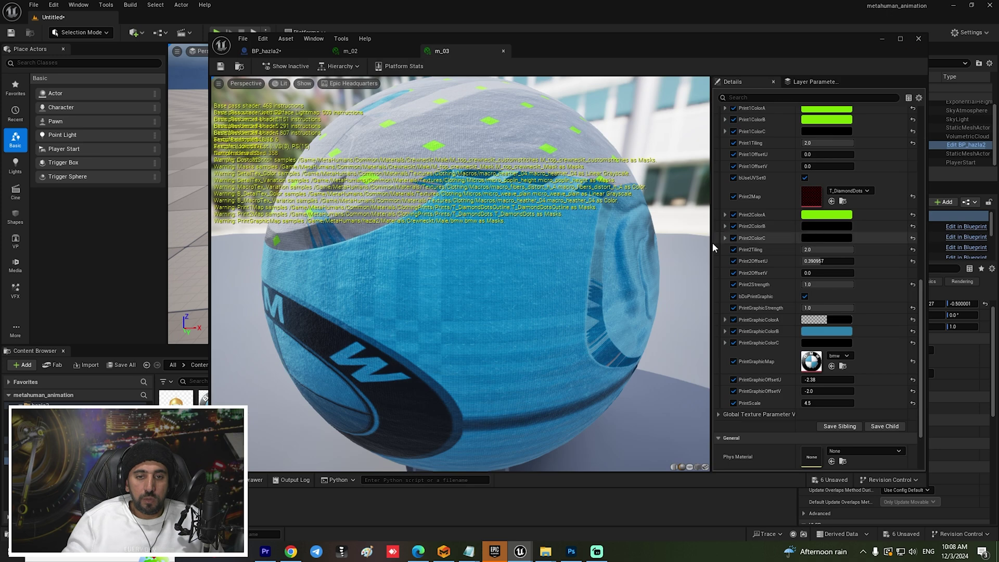
scroll(913, 302, up, 5)
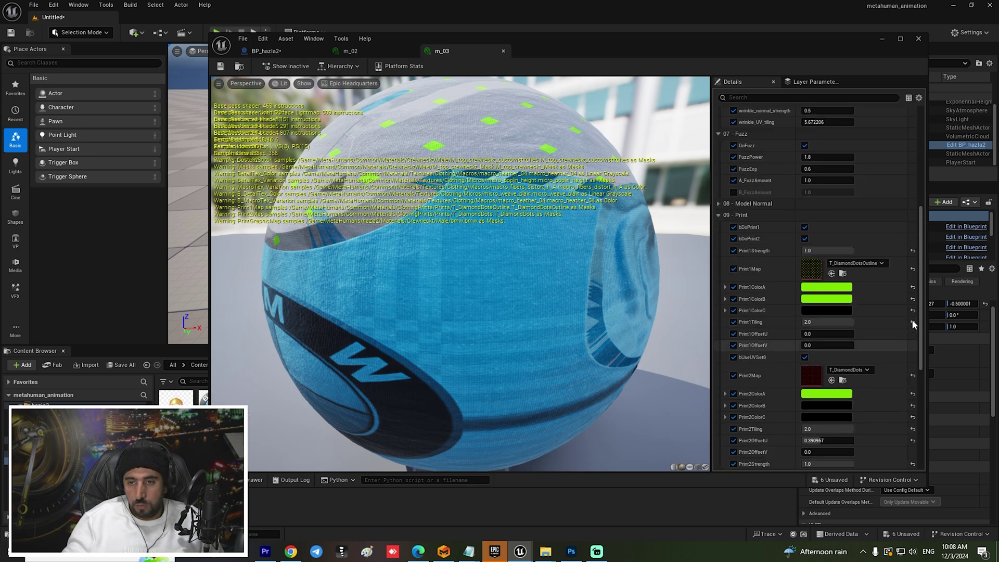
scroll(912, 320, up, 8)
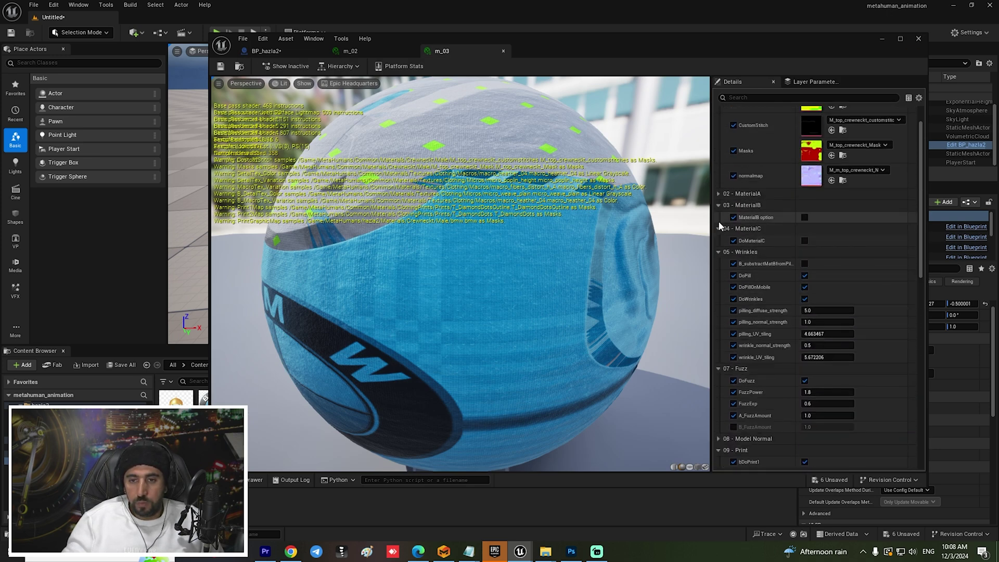
click(717, 192)
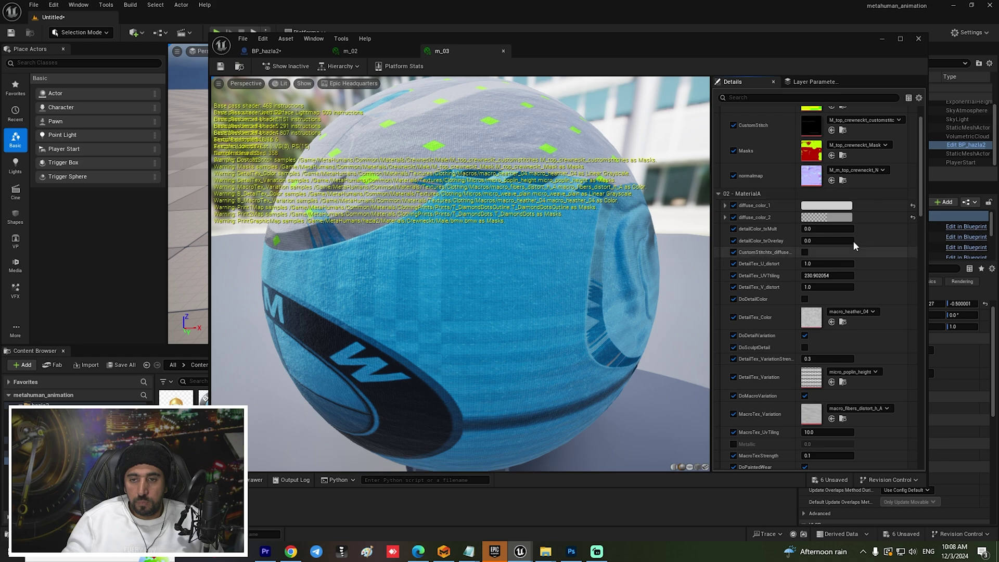
click(827, 217)
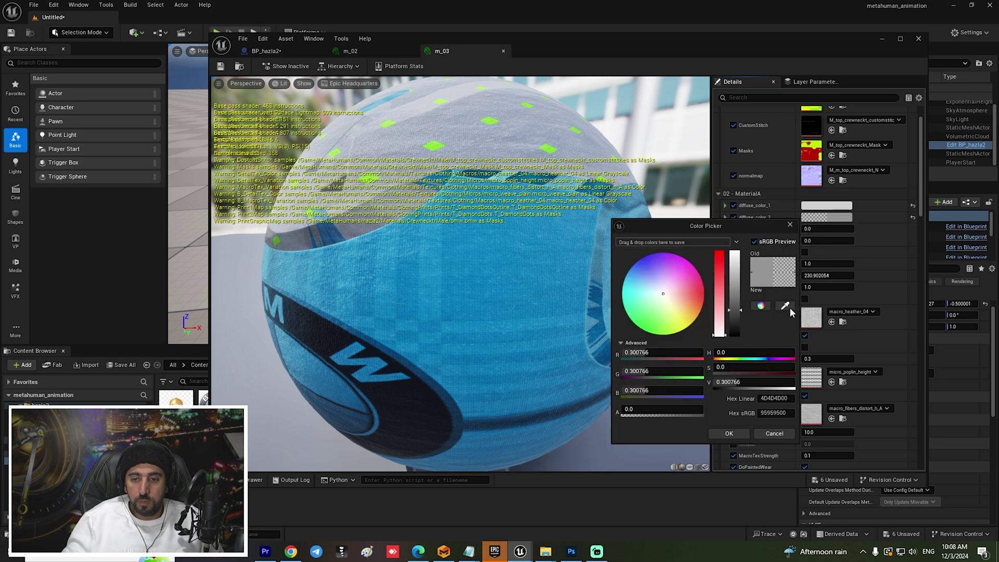
click(786, 305)
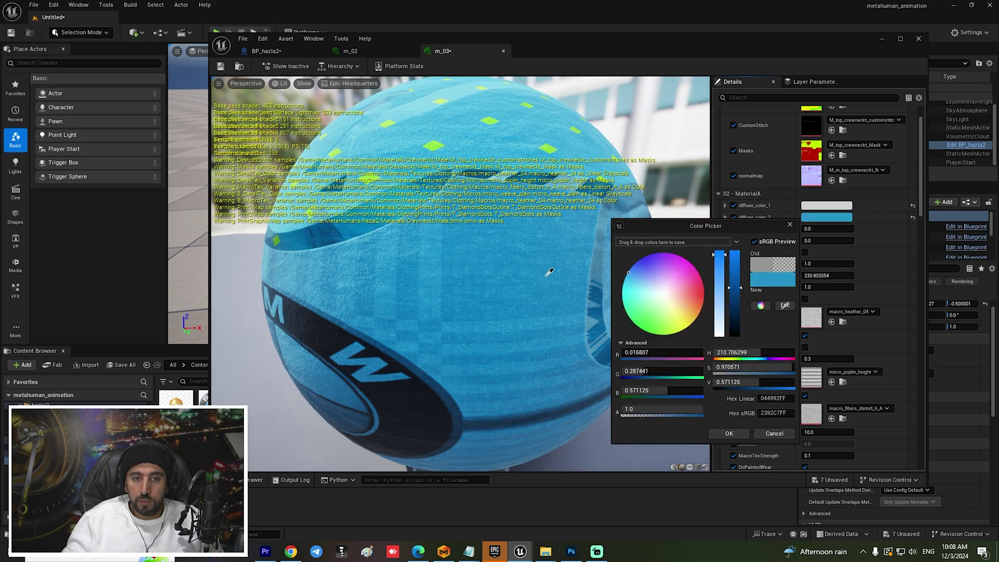
click(737, 429)
Set Print1ColorA of the m_03 material instance to black.
scroll(816, 287, down, 15)
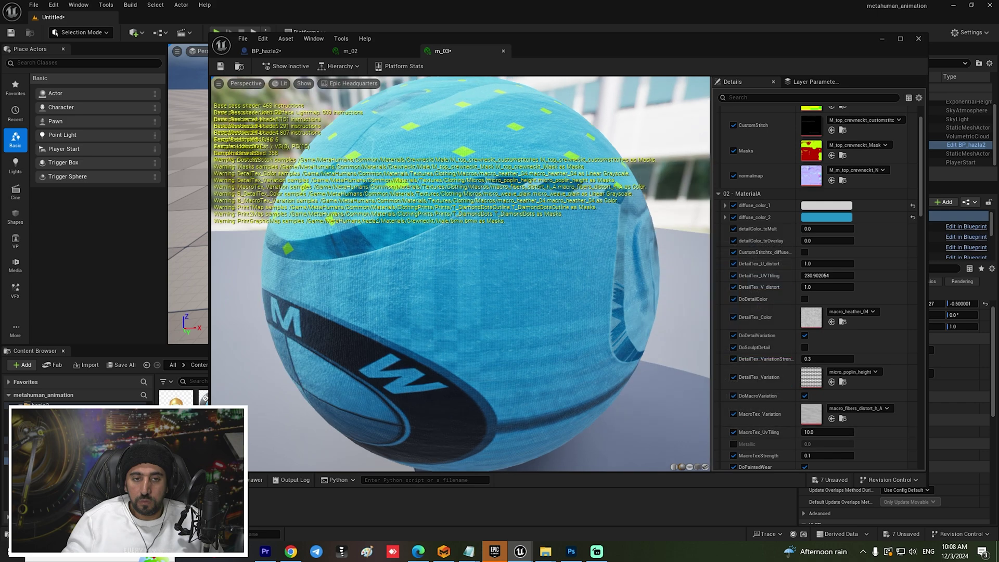
click(827, 183)
drag(711, 218, 726, 312)
click(730, 396)
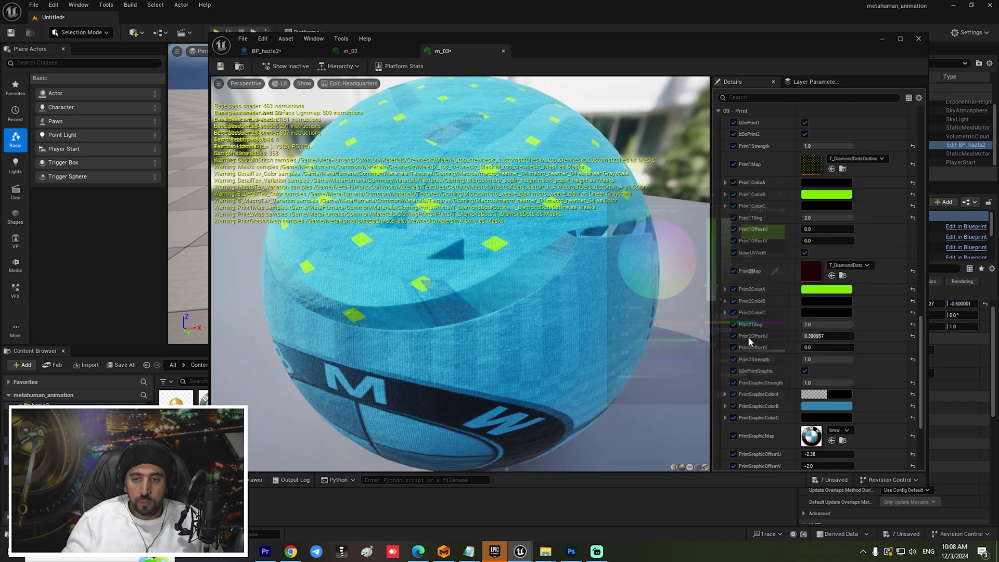
click(823, 196)
drag(726, 272, 722, 327)
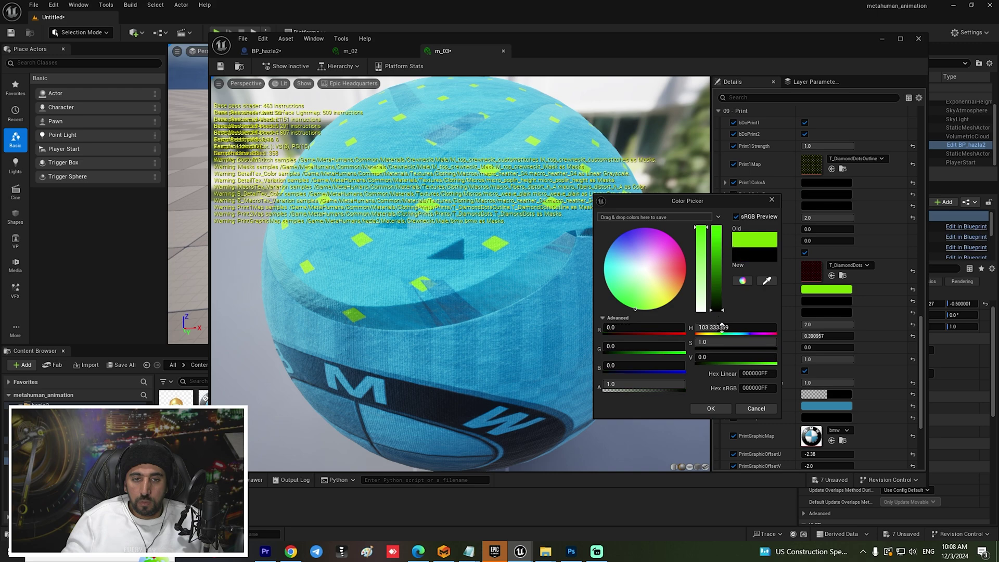
click(744, 409)
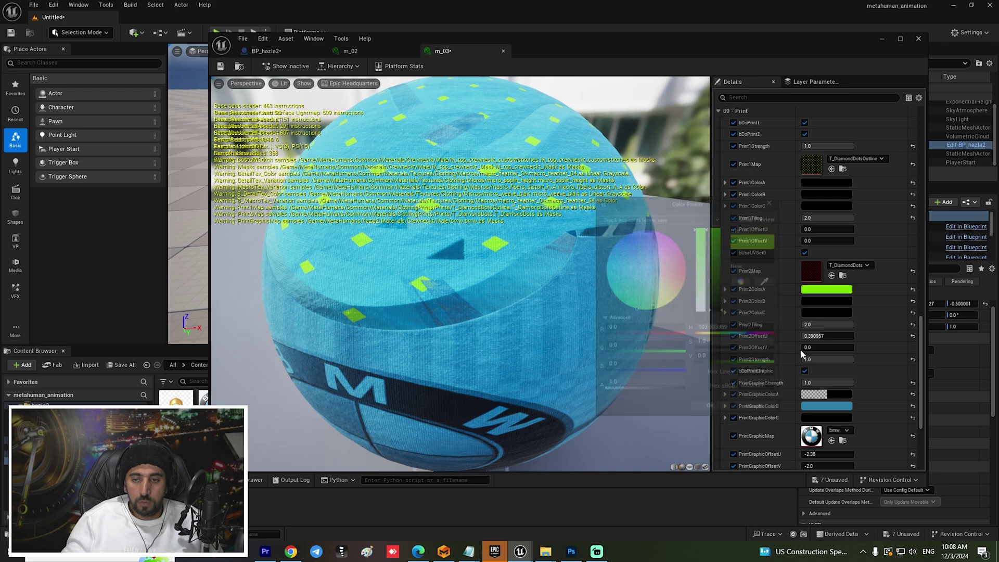
Set Print2ColorA of m_03 to black and check the diamond dots on the preview sphere.
click(826, 289)
drag(726, 337, 710, 392)
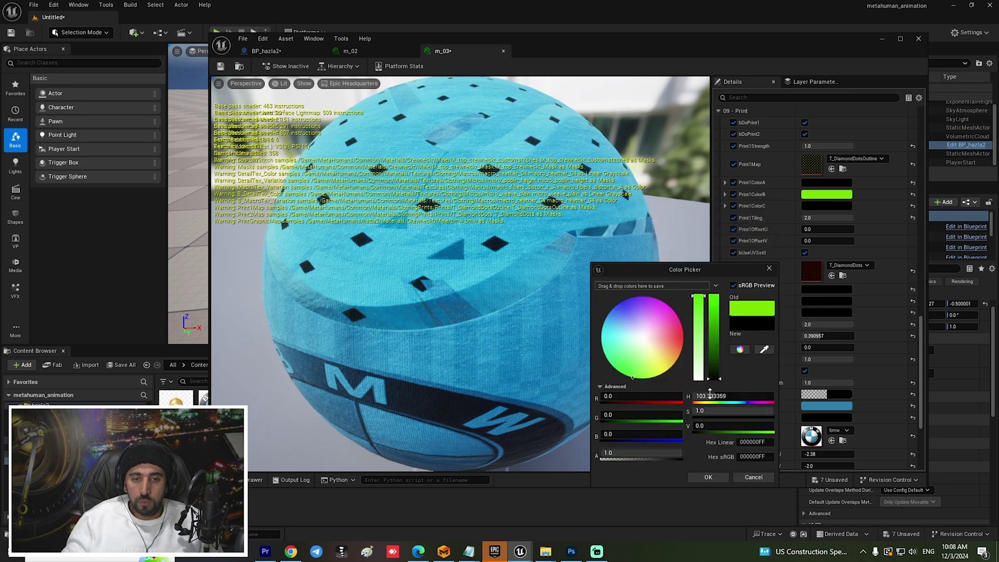
click(707, 477)
drag(515, 312, 513, 127)
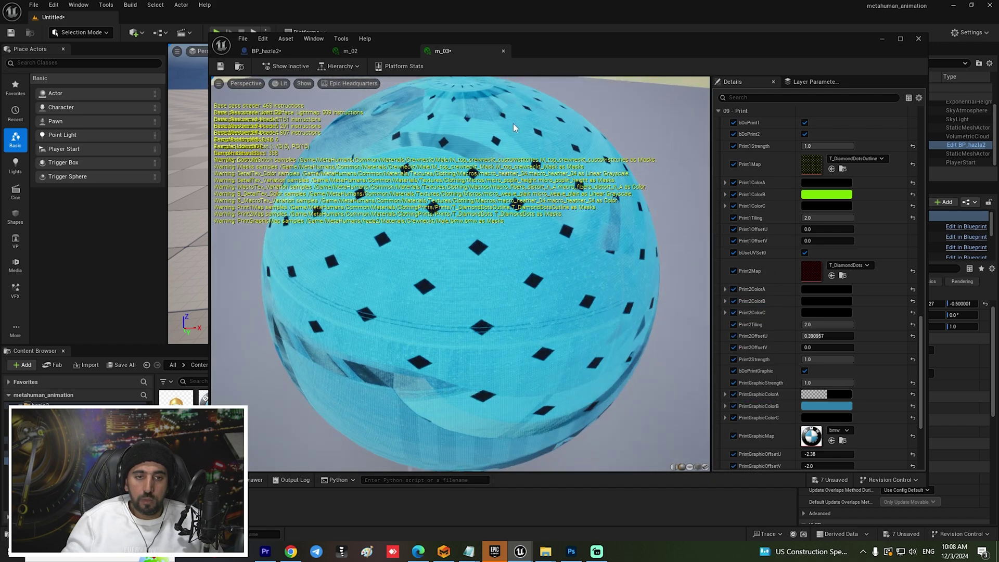
Inspect the BMW shirt up close in BP_hazla2 and save the blueprint.
click(267, 52)
drag(383, 100, 312, 104)
scroll(533, 279, up, 5)
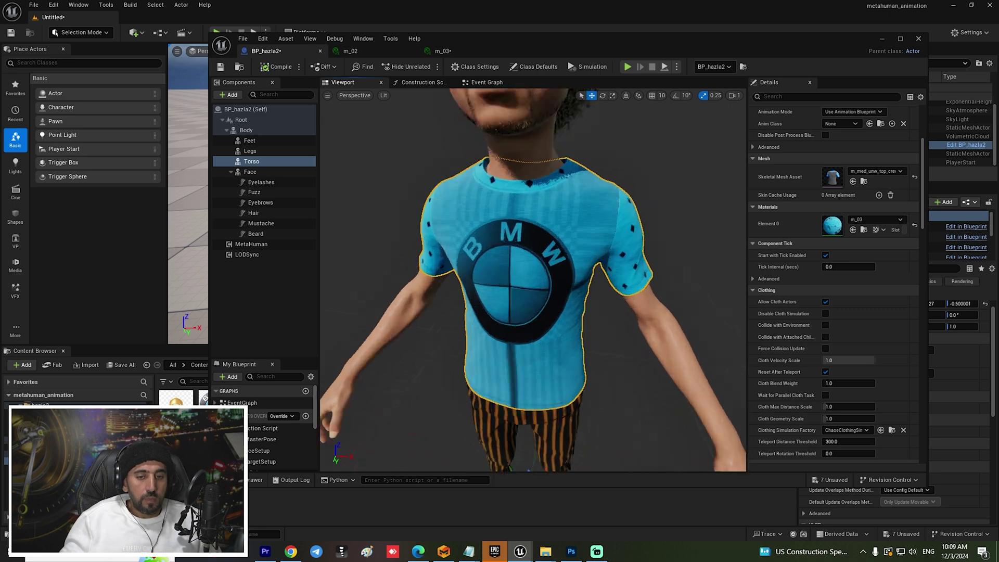
scroll(533, 279, up, 2)
click(220, 67)
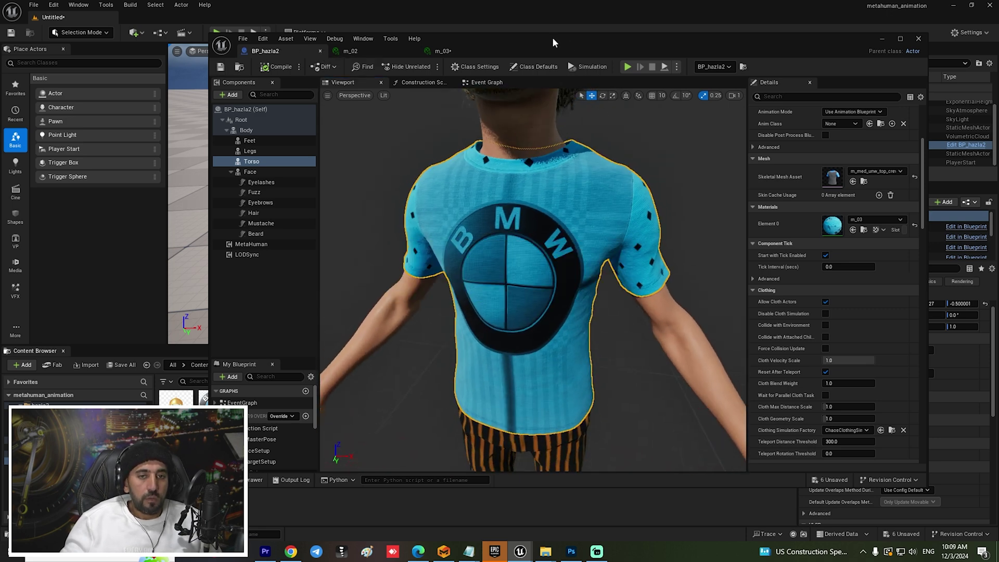
Duplicate the m_03 material instance in the Male folder as m_04 and open it for editing.
drag(551, 36, 918, 143)
key(ctrl+d)
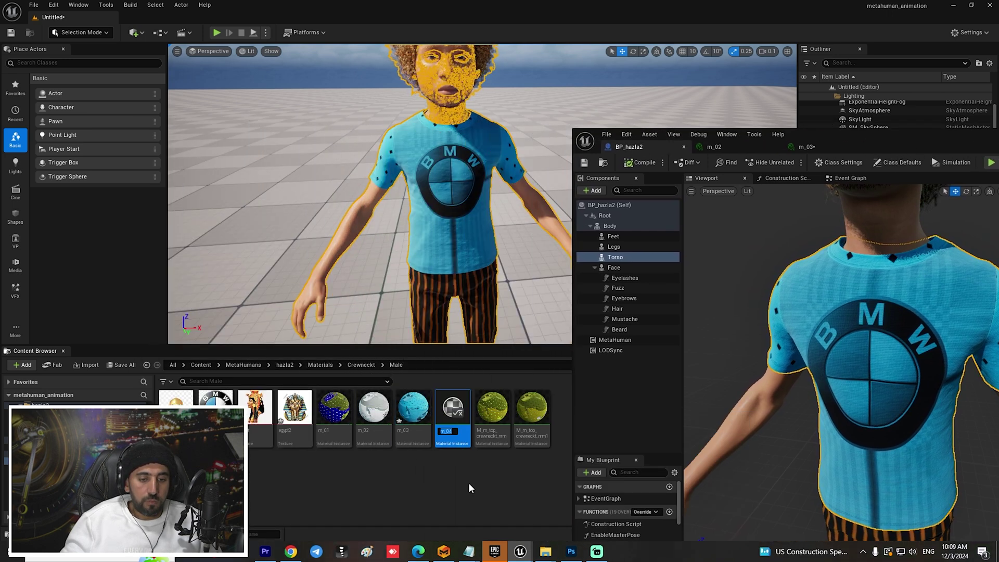
key(Return)
key(Return)
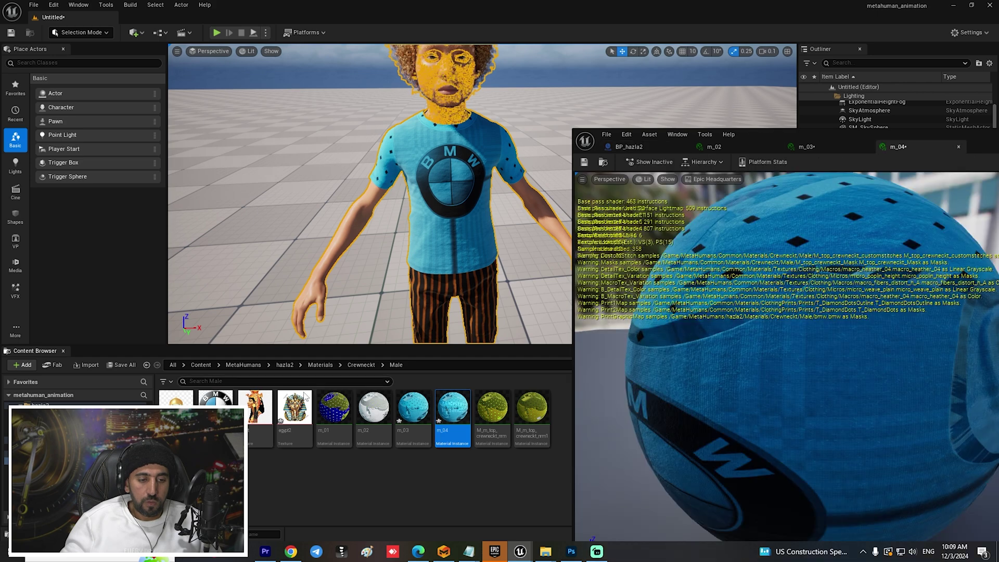
Set the PrintGraphicMap of m_04 to the egypt texture and check the graphic on the preview sphere.
drag(922, 133, 763, 85)
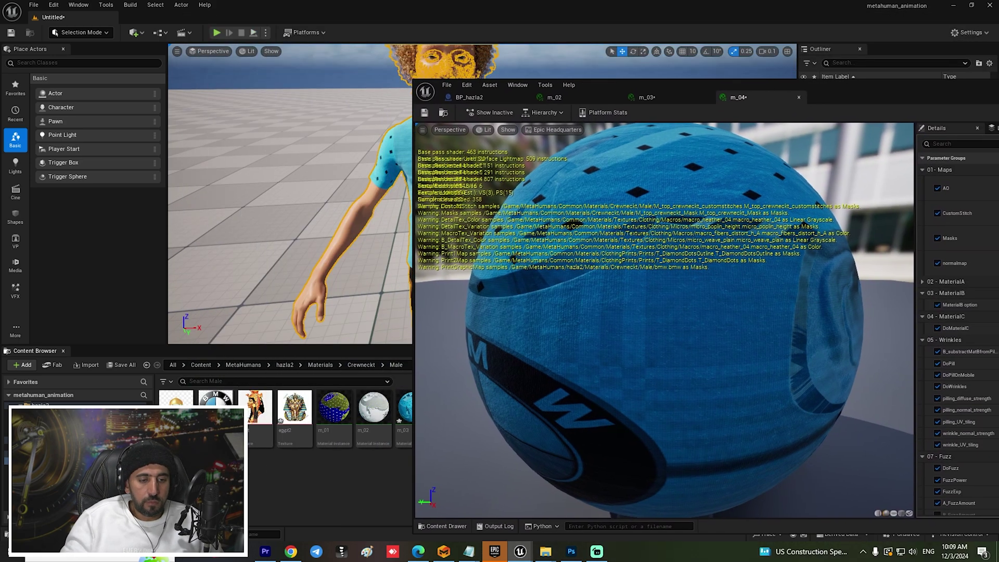
drag(877, 96, 553, 64)
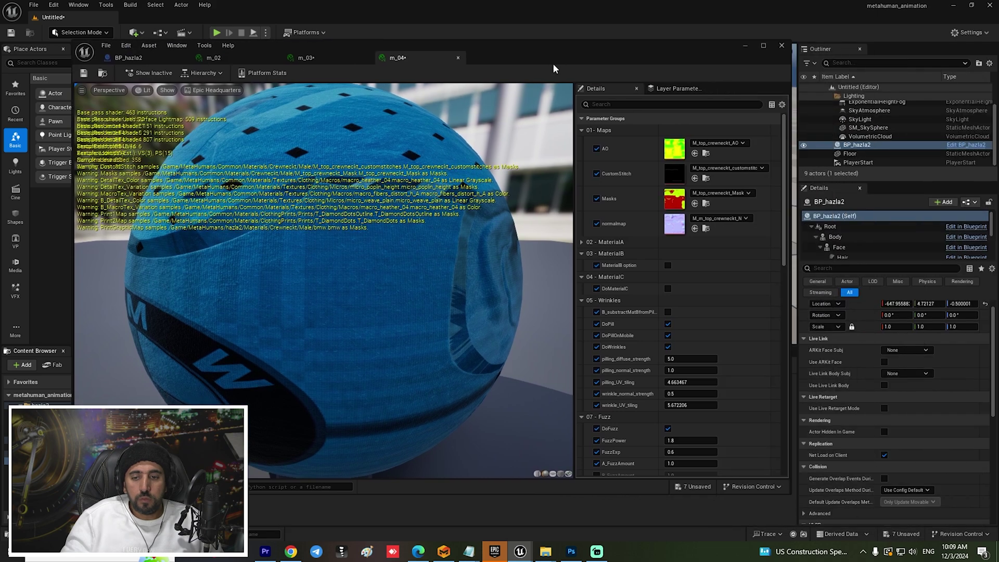
scroll(755, 305, down, 3)
scroll(755, 305, down, 10)
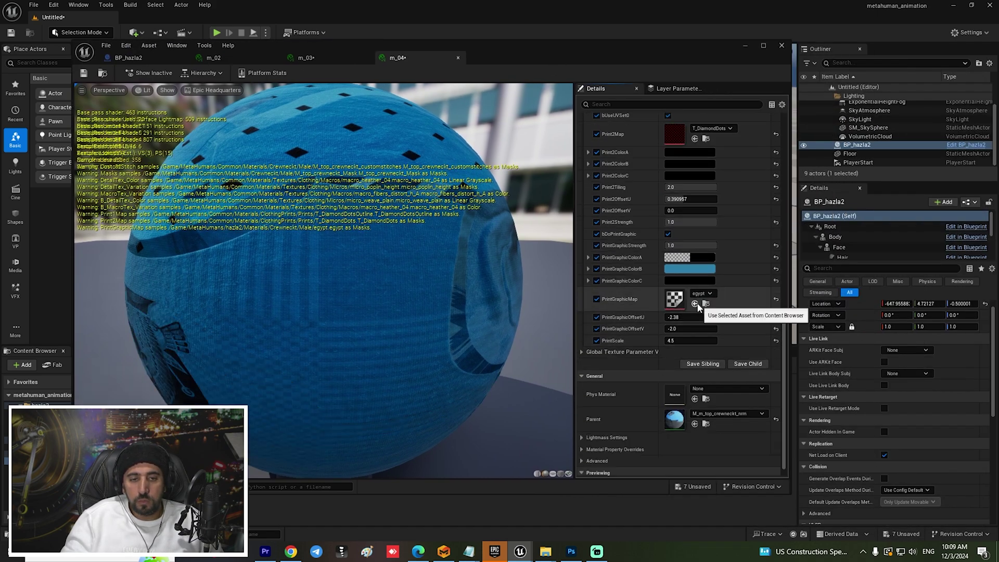
click(695, 303)
drag(349, 376, 350, 376)
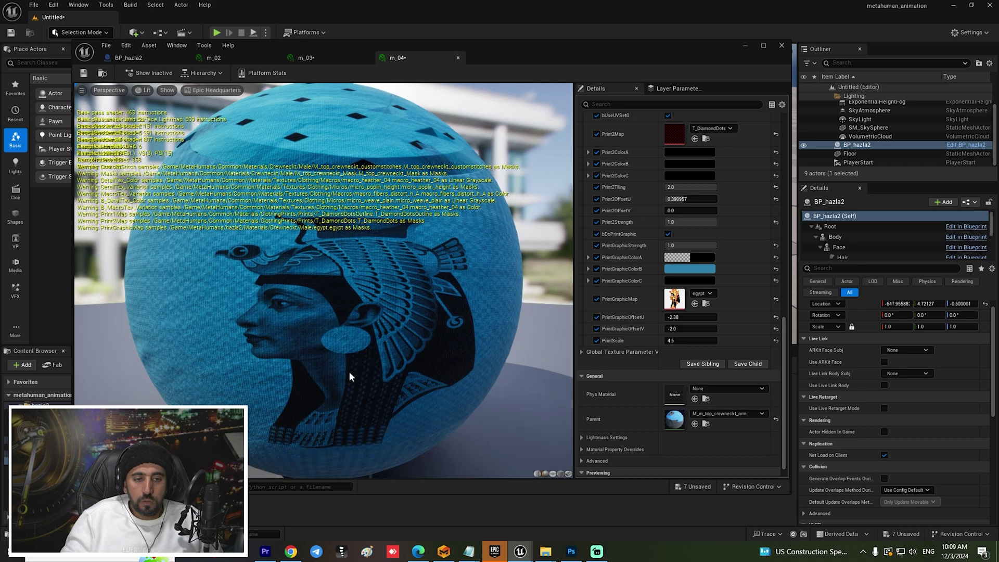
Set the PrintGraphicColorB of m_04 to green, hex sRGB 00AA33FF.
click(674, 270)
click(711, 360)
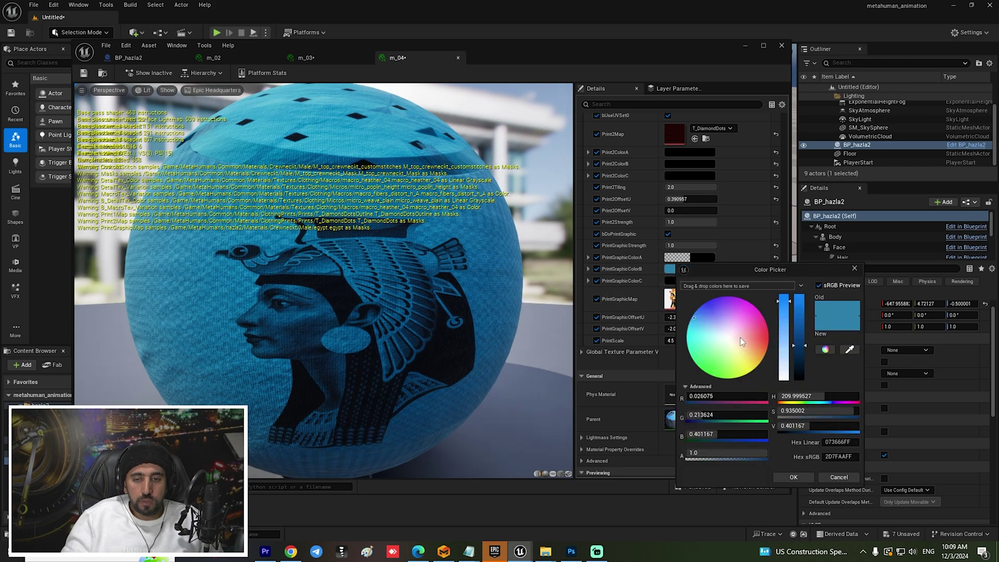
click(700, 375)
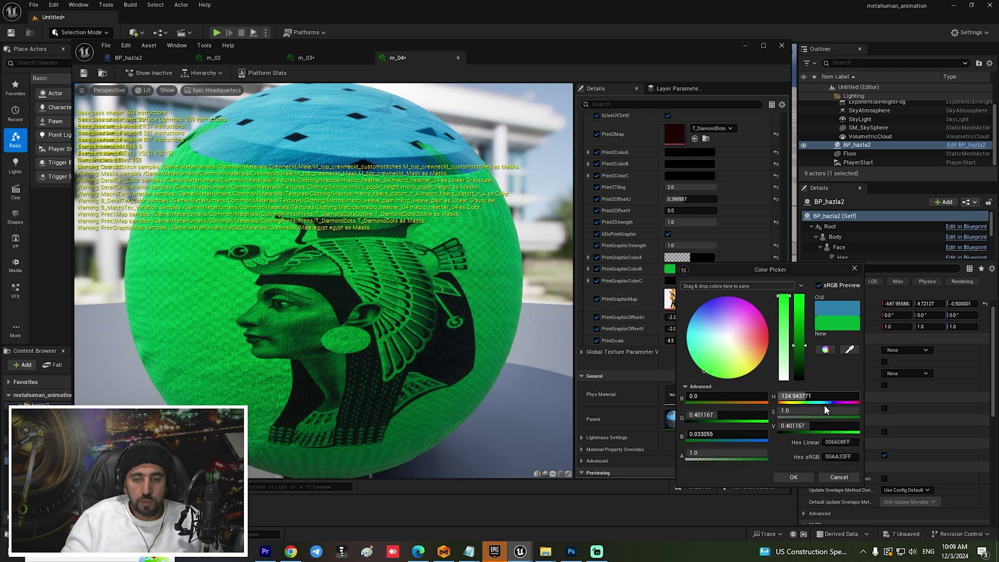
click(798, 479)
Set the PrintGraphicColorA of m_04 to bright green, hex sRGB 49FF00FF.
scroll(760, 270, up, 6)
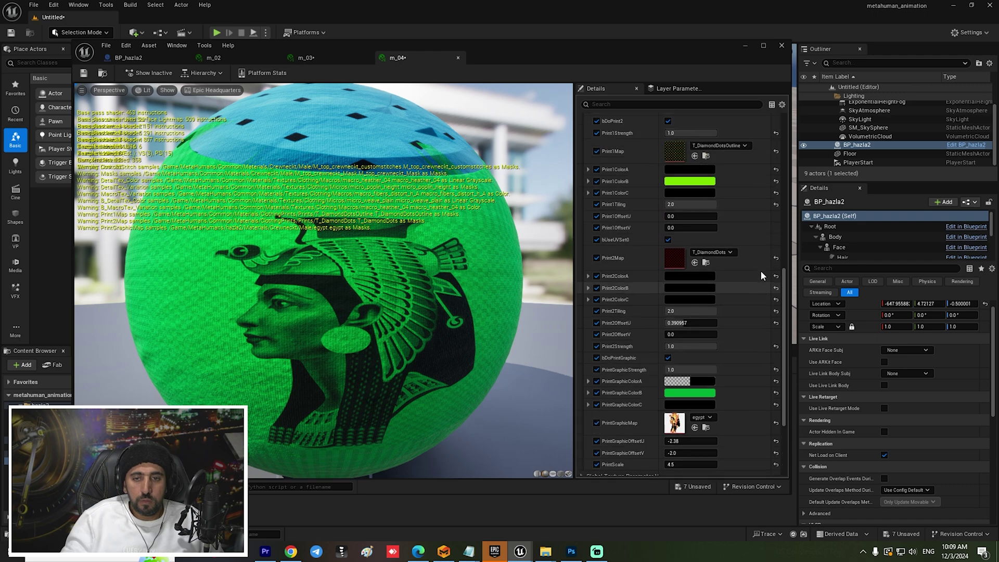
scroll(760, 270, down, 5)
click(681, 285)
mouse_move(742, 357)
mouse_down()
mouse_move(705, 374)
mouse_move(751, 377)
mouse_move(737, 375)
mouse_up()
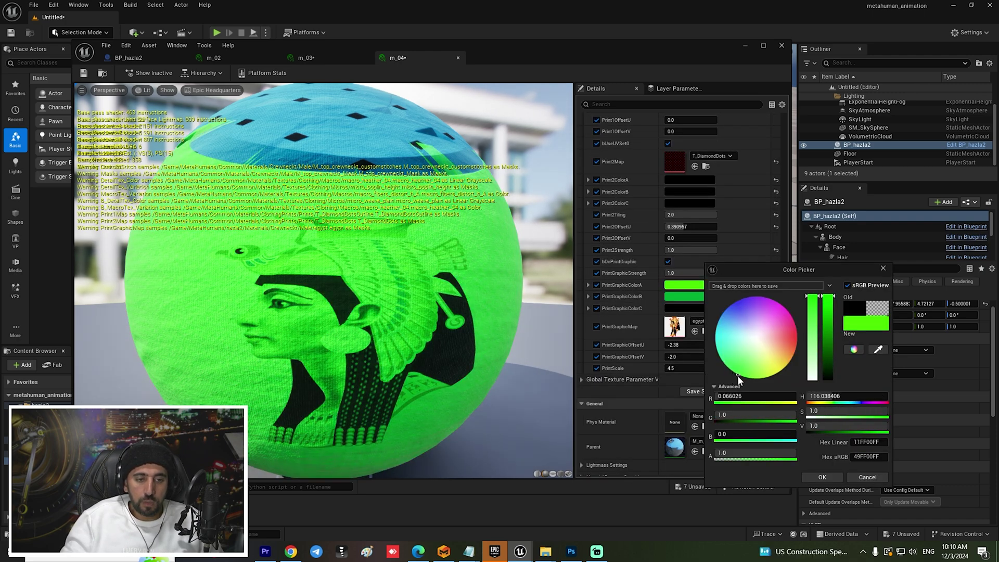
click(822, 477)
scroll(747, 277, up, 6)
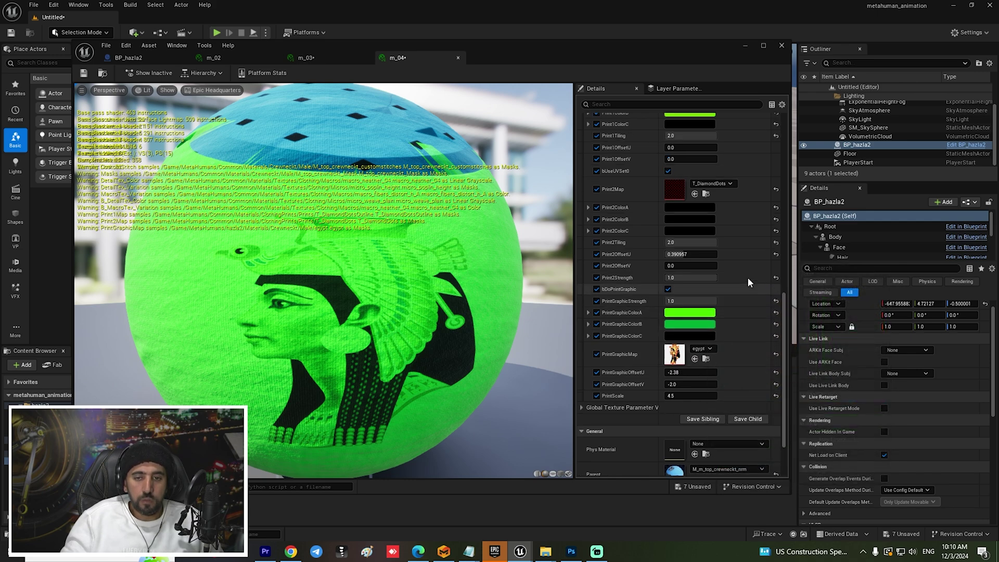
click(698, 242)
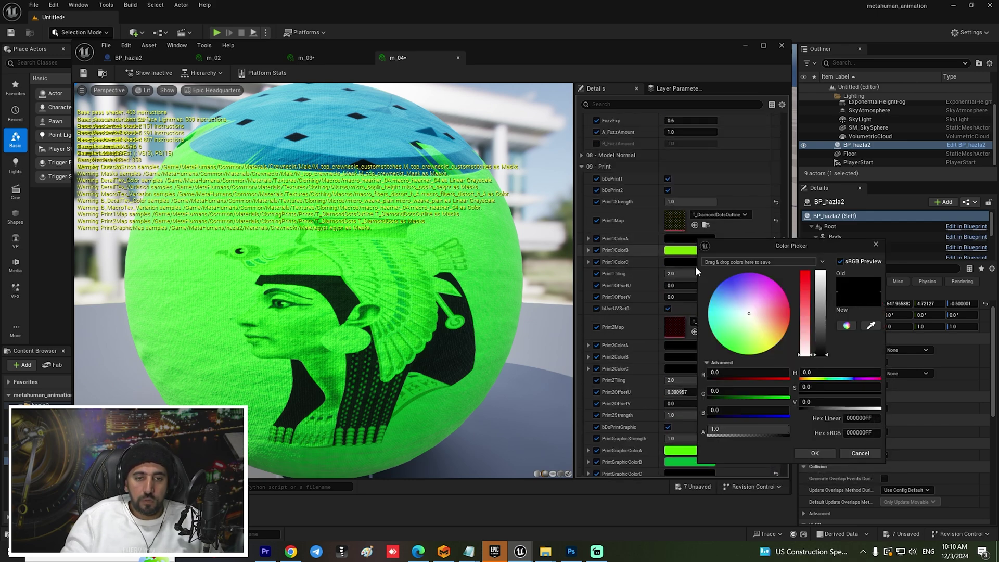
drag(723, 301, 781, 288)
drag(764, 325, 810, 329)
click(855, 454)
click(703, 368)
drag(760, 353, 729, 344)
click(823, 477)
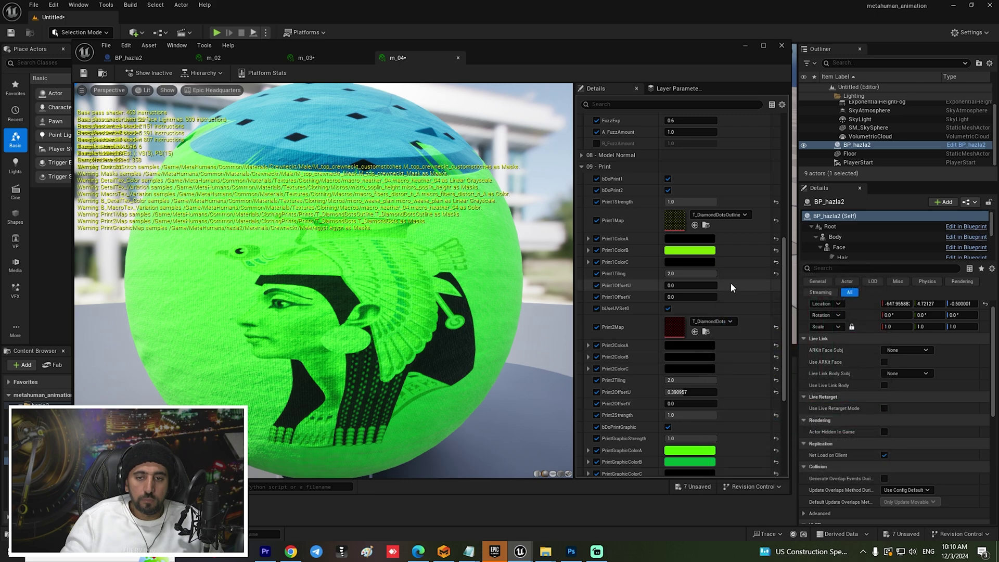
Set diffuse_color_2 in the MaterialA parameters of m_04 to a darkened green sampled from the preview, hex sRGB 38B83EFF.
scroll(730, 282, up, 8)
scroll(747, 250, up, 1)
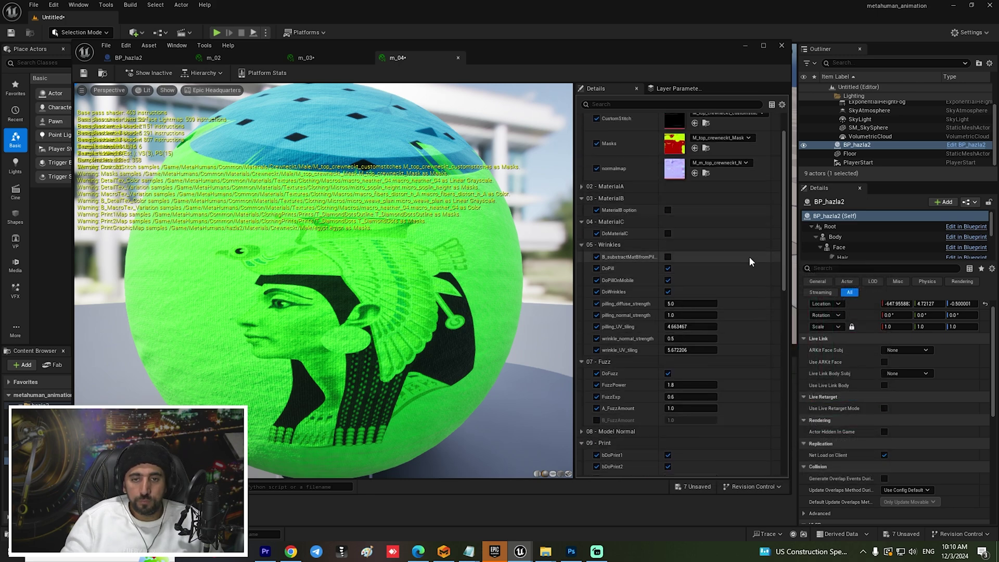
click(581, 186)
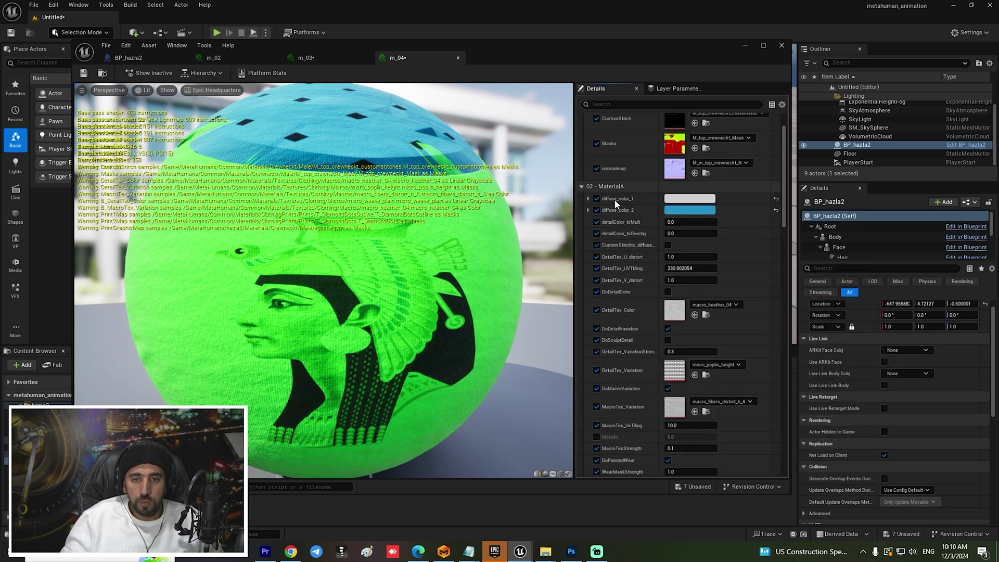
click(679, 210)
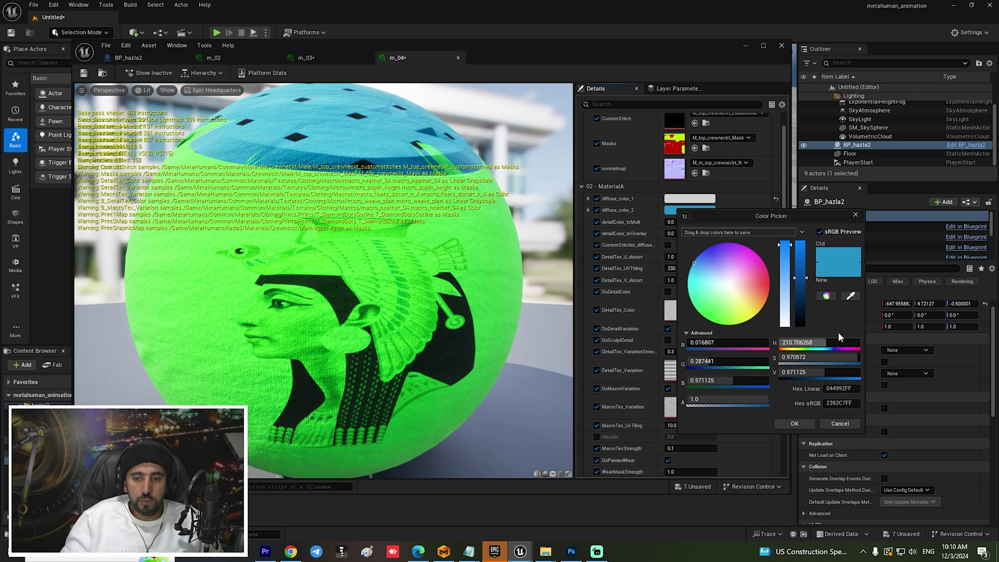
click(851, 296)
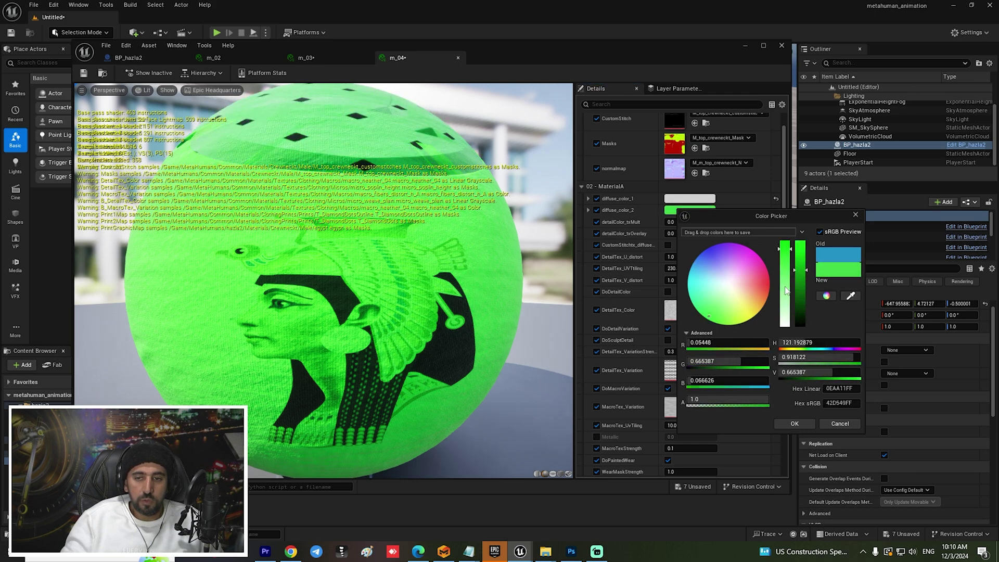
drag(803, 263, 795, 285)
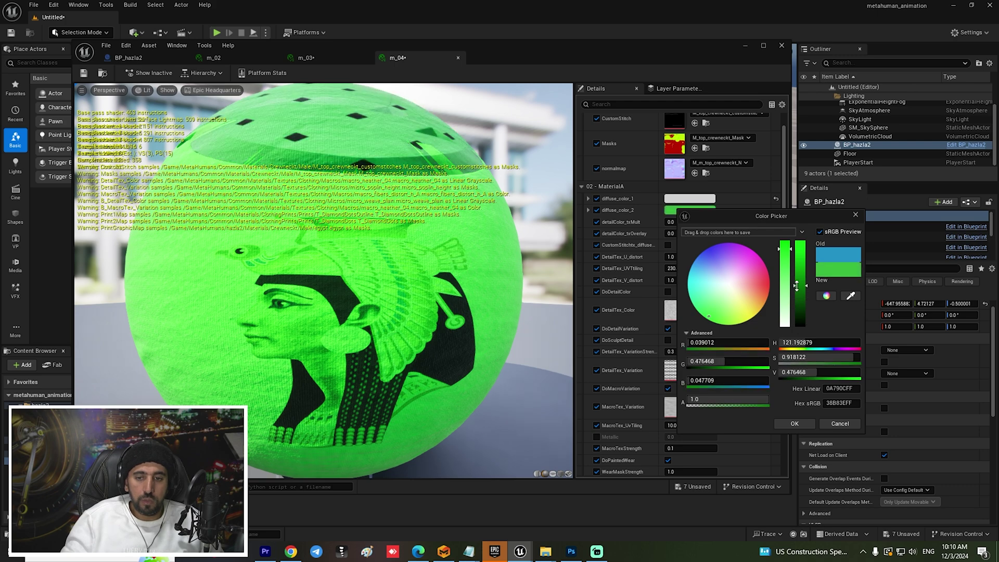
click(794, 423)
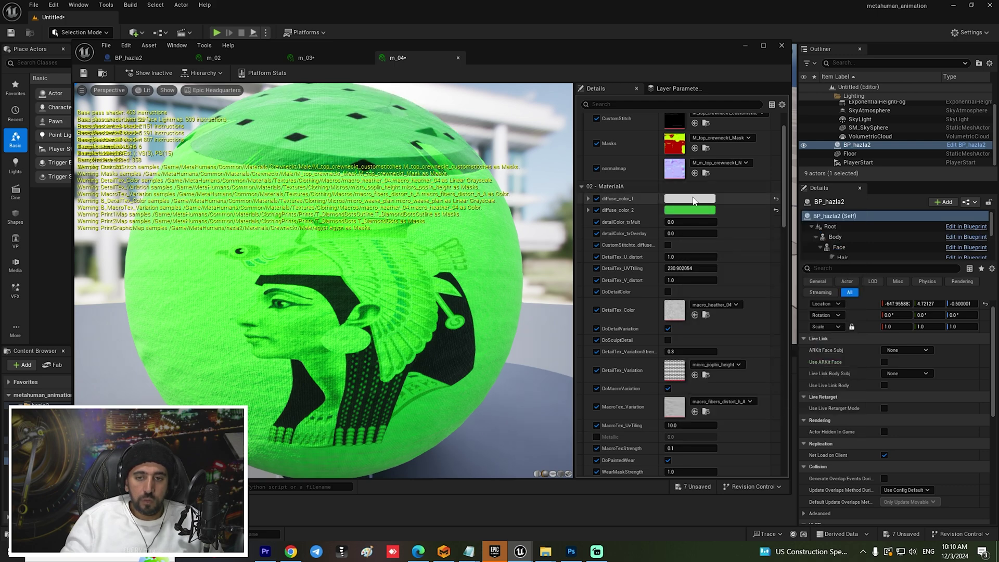
Set diffuse_color_1 of m_04 to the green sampled from the preview sphere, hex sRGB 48DF43FF.
click(689, 198)
drag(744, 256, 702, 294)
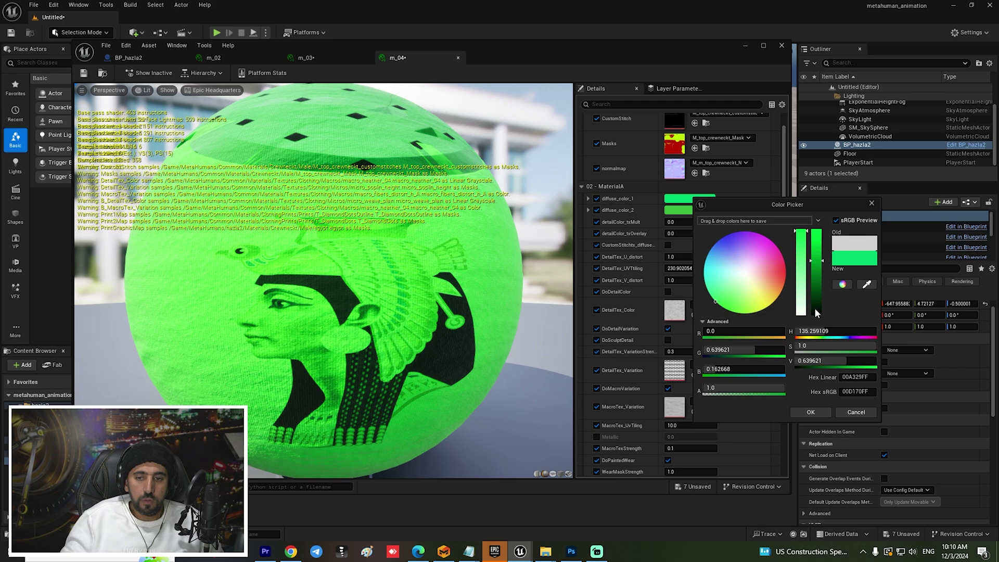
drag(816, 312, 824, 235)
click(868, 287)
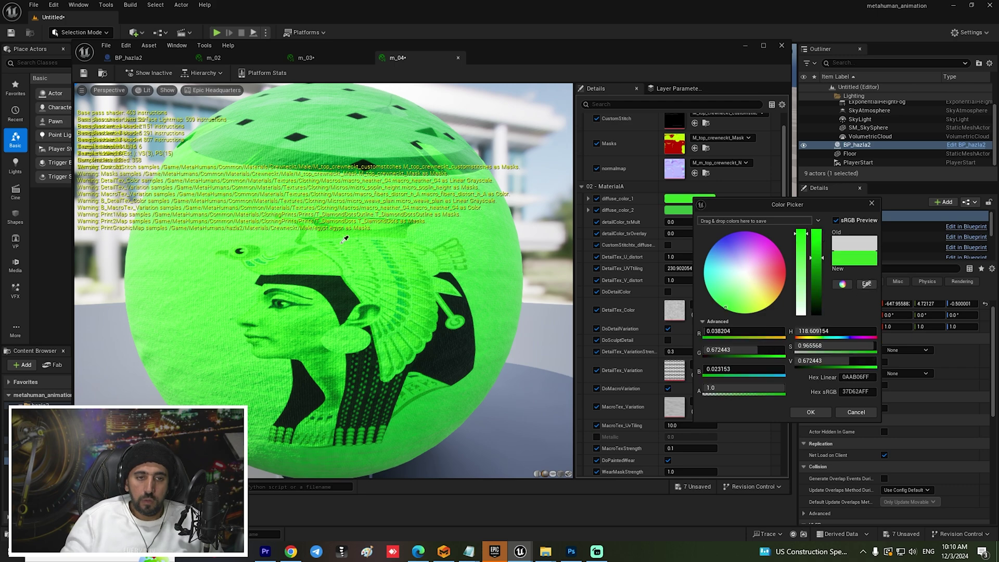
click(341, 368)
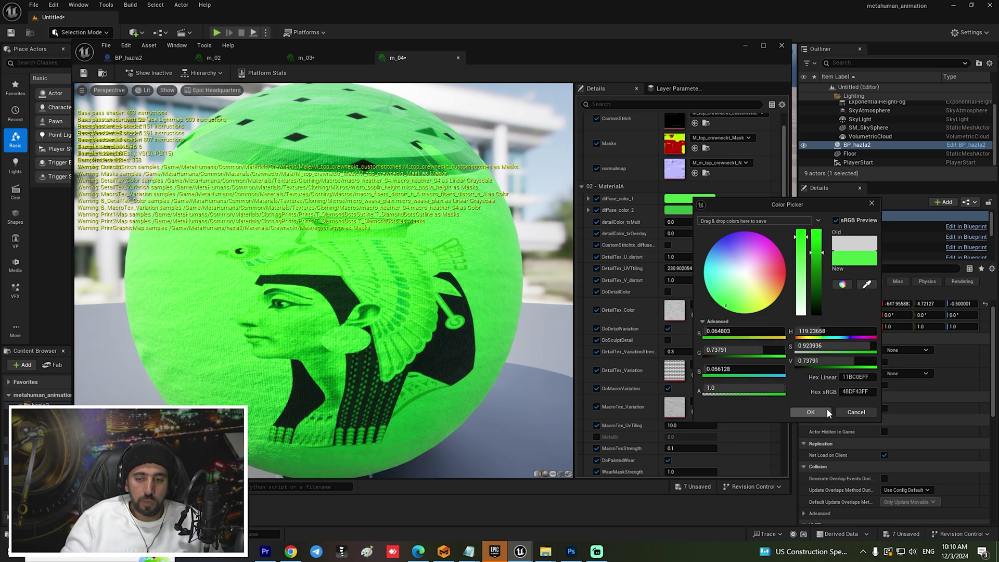
click(811, 412)
Check the green material around the preview sphere and save m_04.
drag(338, 312, 156, 104)
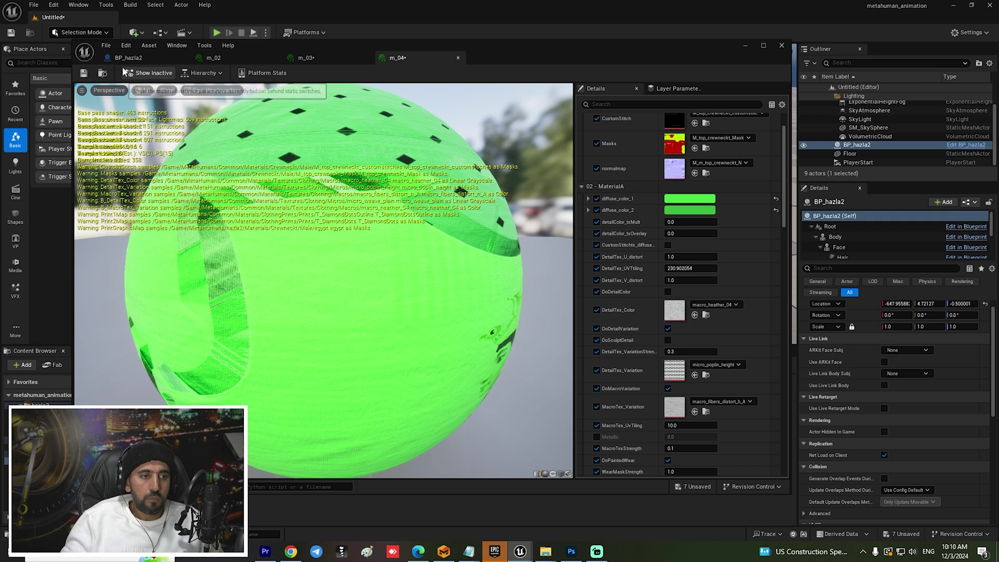
click(126, 59)
click(401, 58)
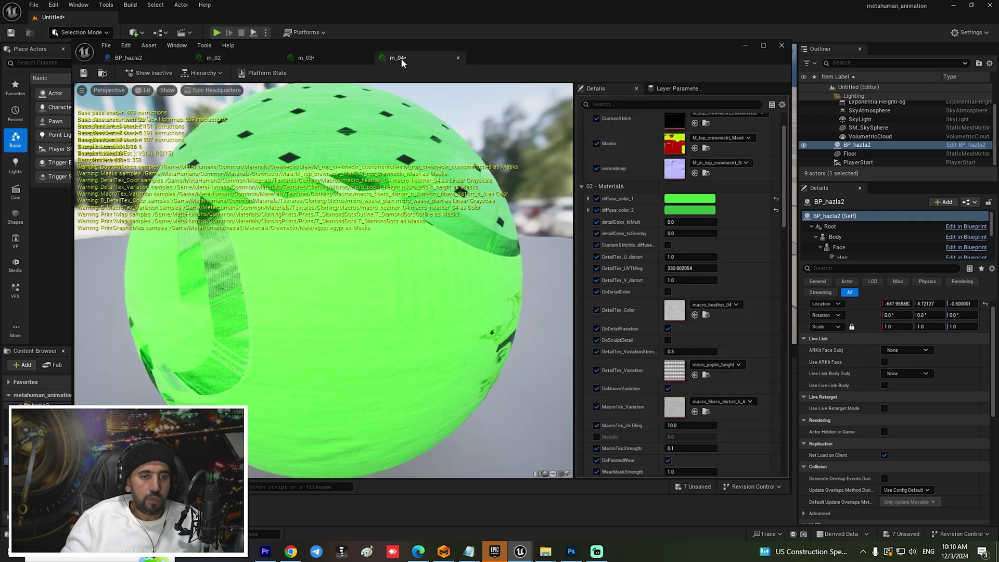
click(84, 73)
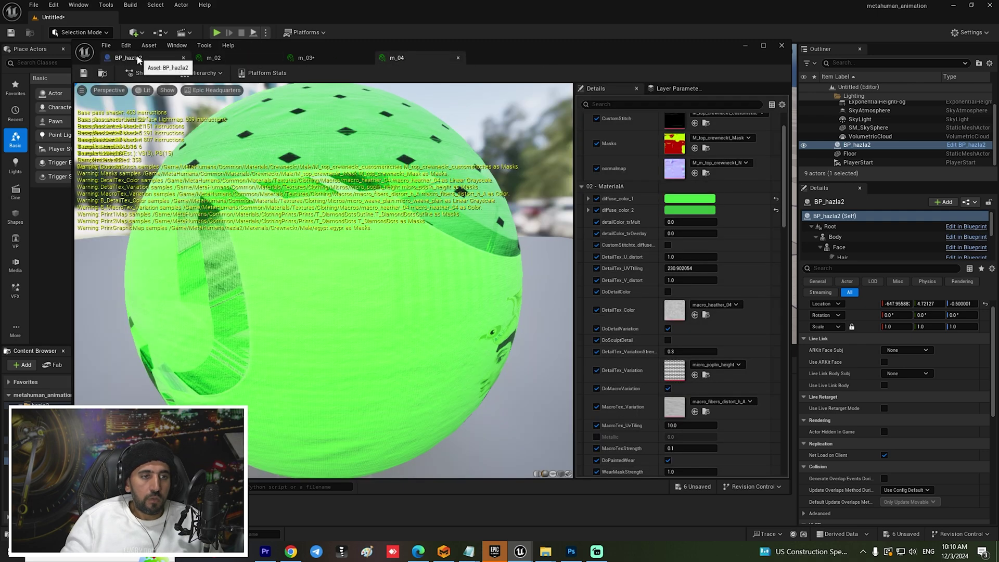
Assign m_04 as the Element 0 material of the Torso in BP_hazla2, inspect the shirt and save the blueprint.
click(126, 57)
drag(474, 54, 493, 46)
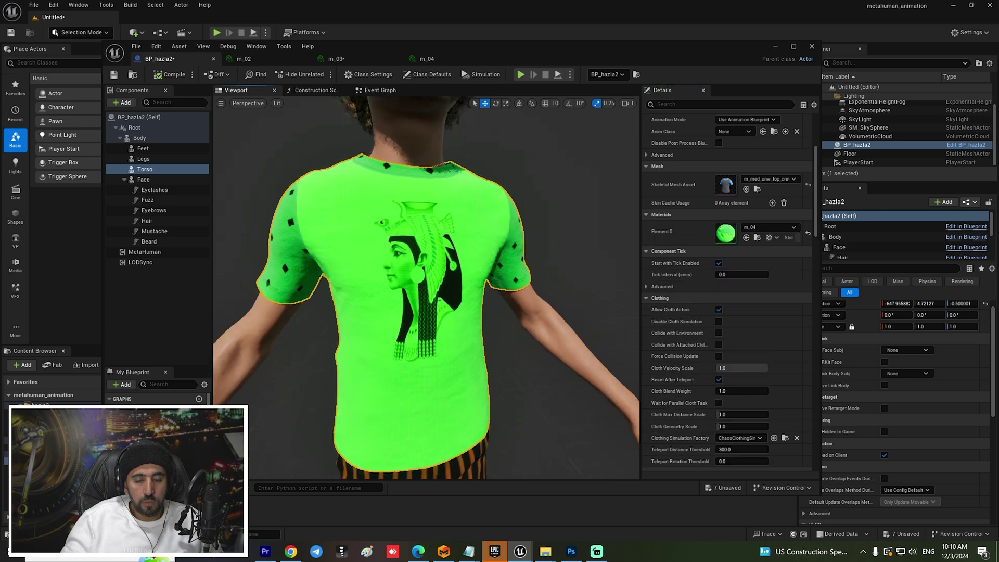
scroll(472, 335, down, 5)
key(f)
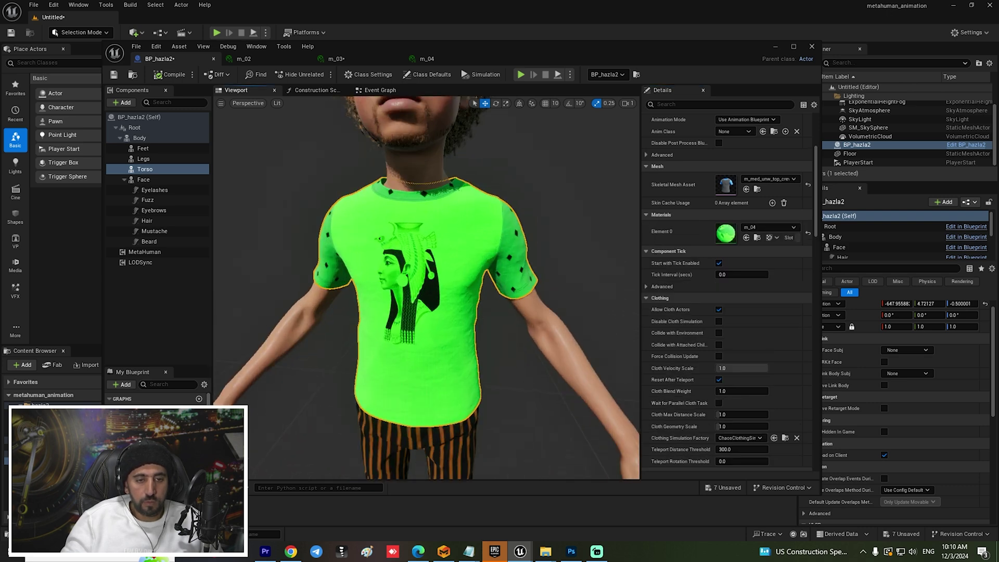
alt+drag(364, 224, 364, 224)
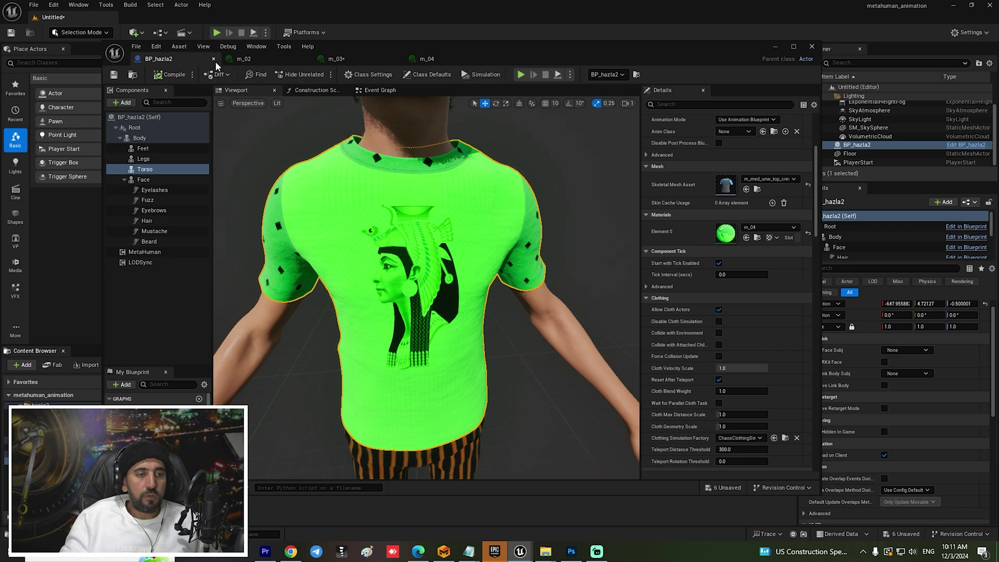
Close the BP_hazla2 blueprint editor and the m_02, m_03 and m_04 material editors.
click(213, 59)
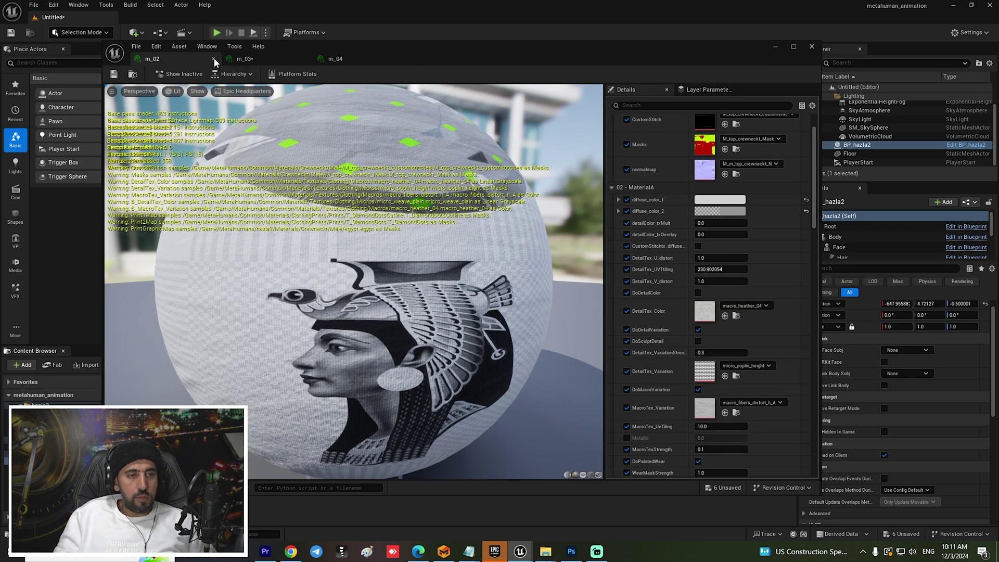
click(211, 57)
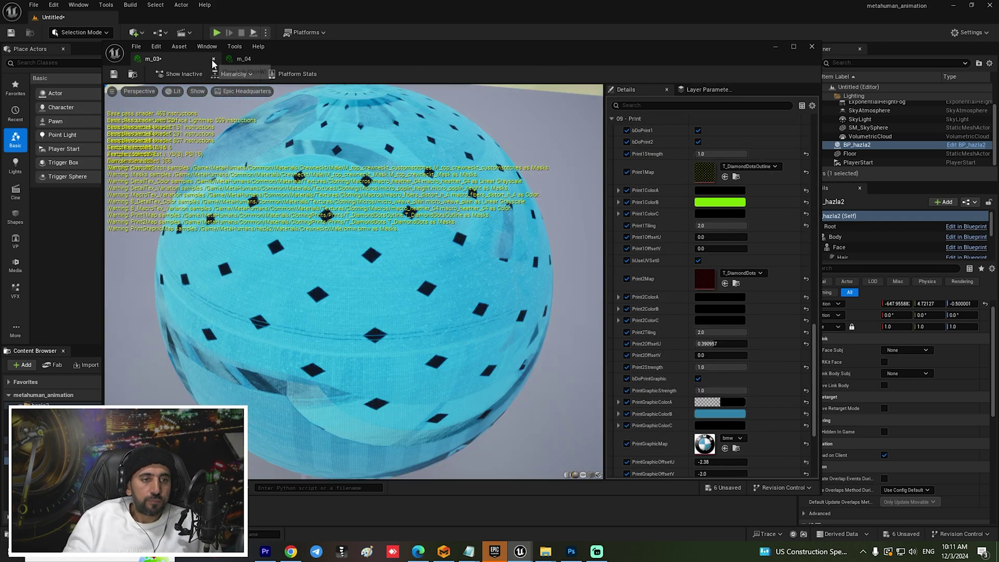
click(211, 56)
click(211, 55)
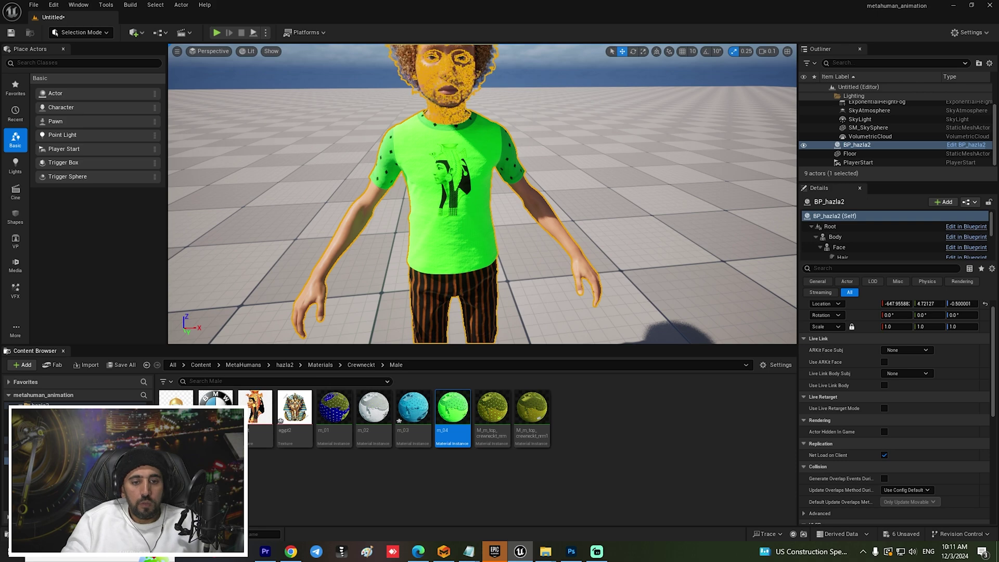
Examine the character's green Egyptian-print shirt in the level from near and far.
click(536, 100)
scroll(536, 101, down, 3)
scroll(537, 101, down, 2)
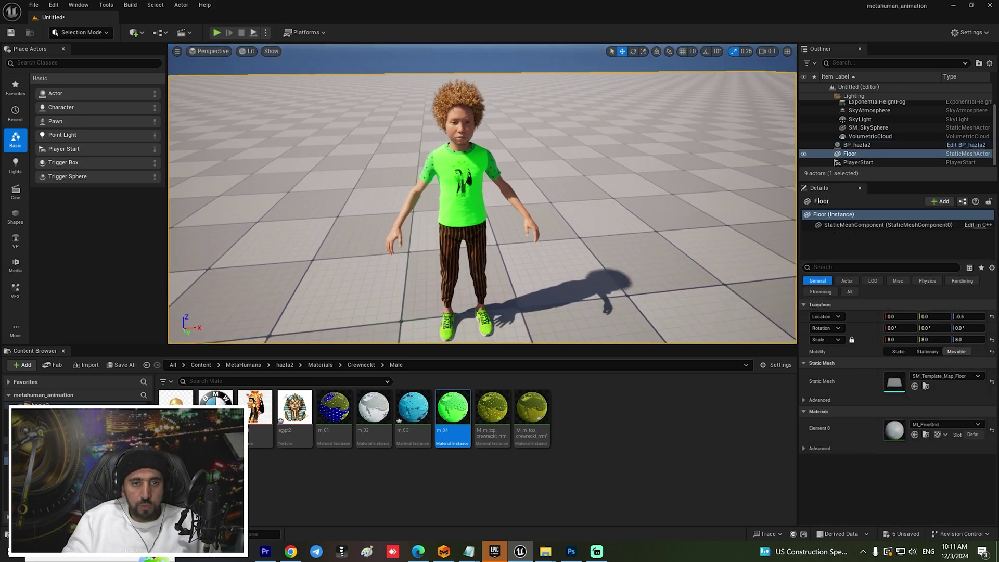
right_drag(537, 100, 536, 84)
scroll(480, 130, down, 2)
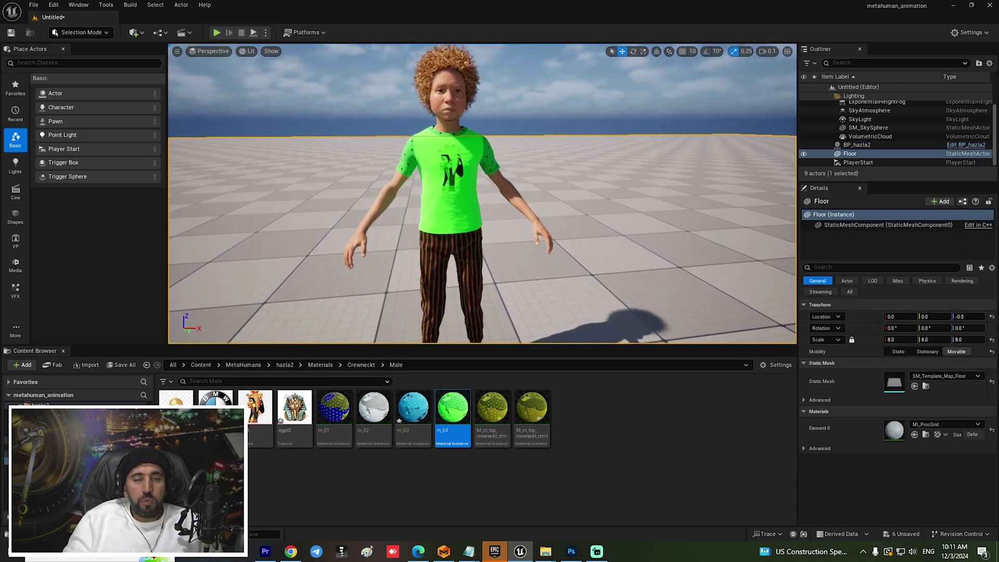
right_drag(481, 130, 480, 159)
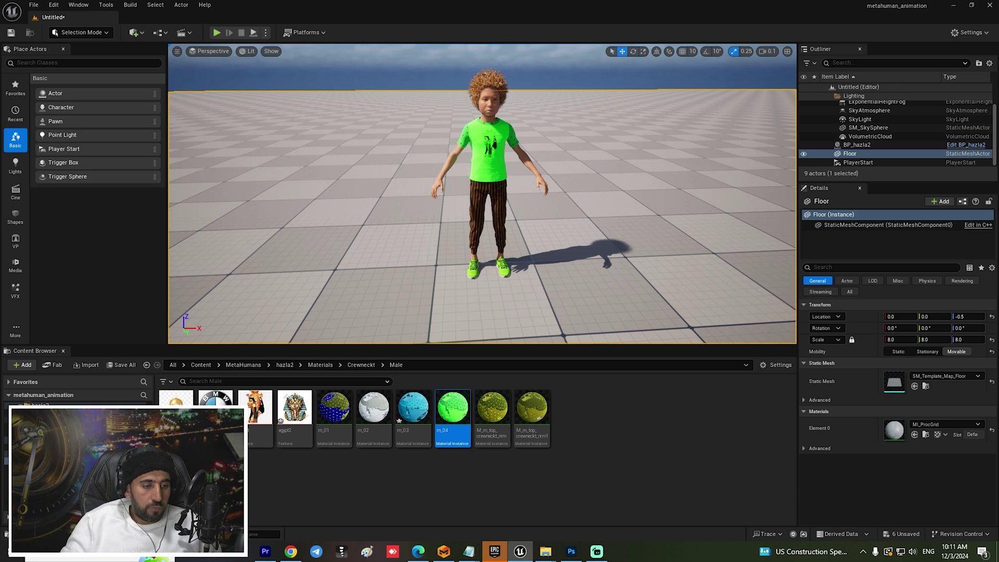
Duplicate the BP_hazla2 blueprint in the MetaHumans hazla2 folder as BP_hazla3, BP_hazla4 and BP_hazla5.
click(25, 442)
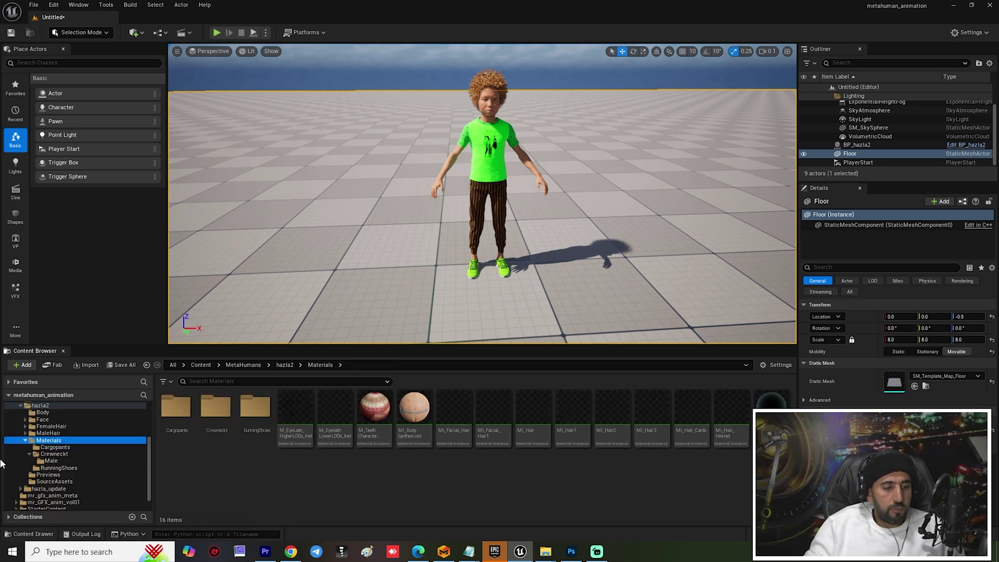
click(25, 441)
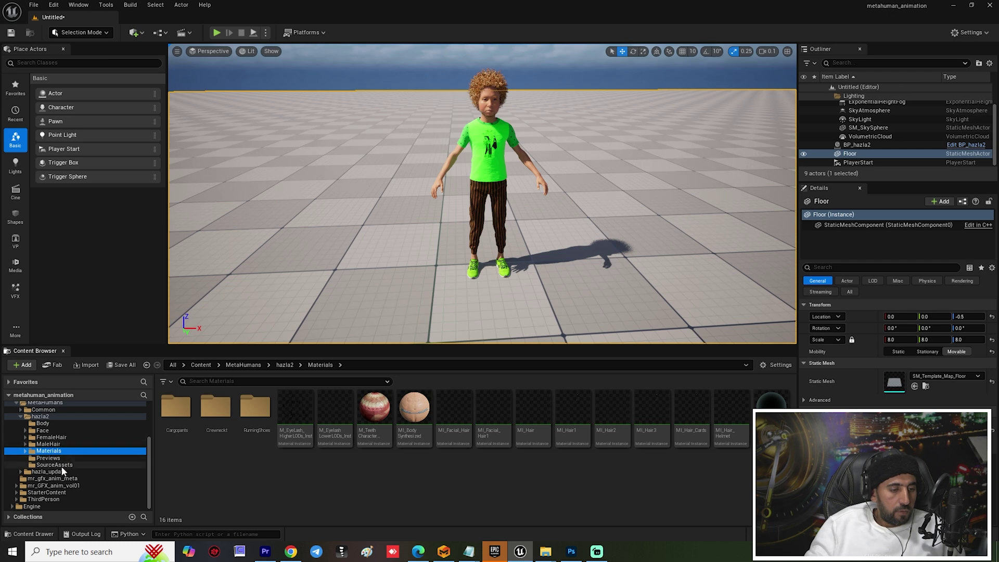
click(54, 458)
scroll(60, 446, up, 5)
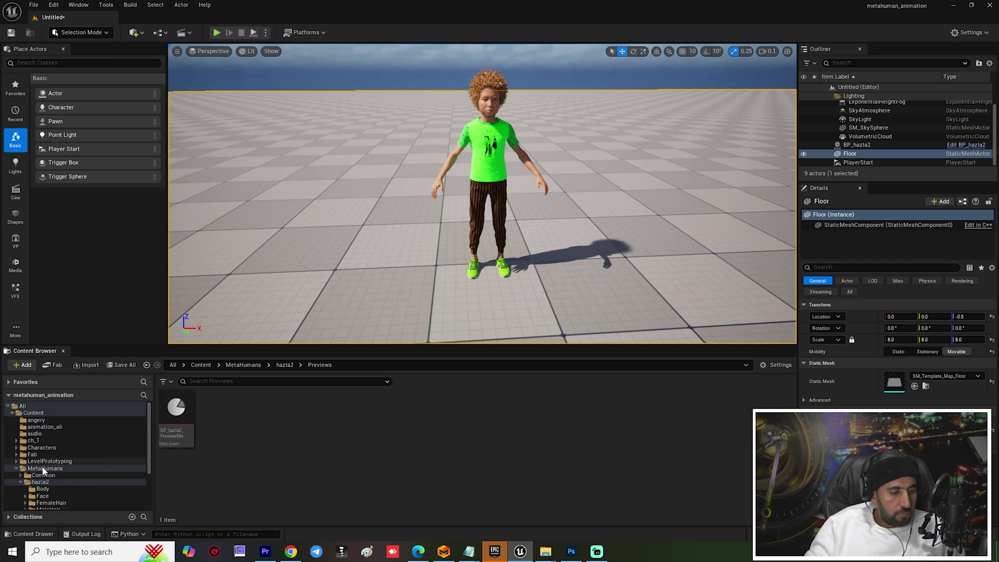
click(43, 468)
click(31, 482)
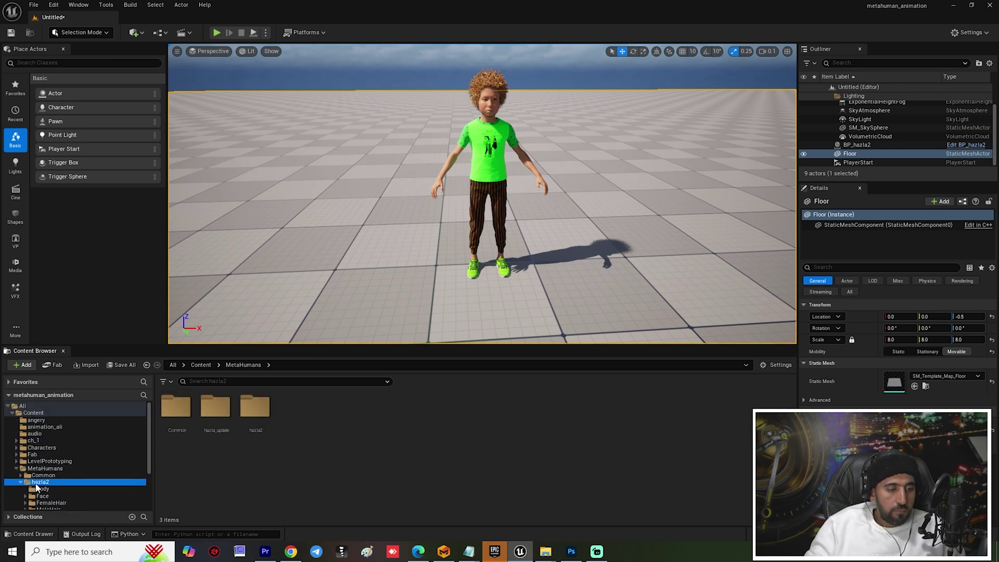
key(ctrl+d)
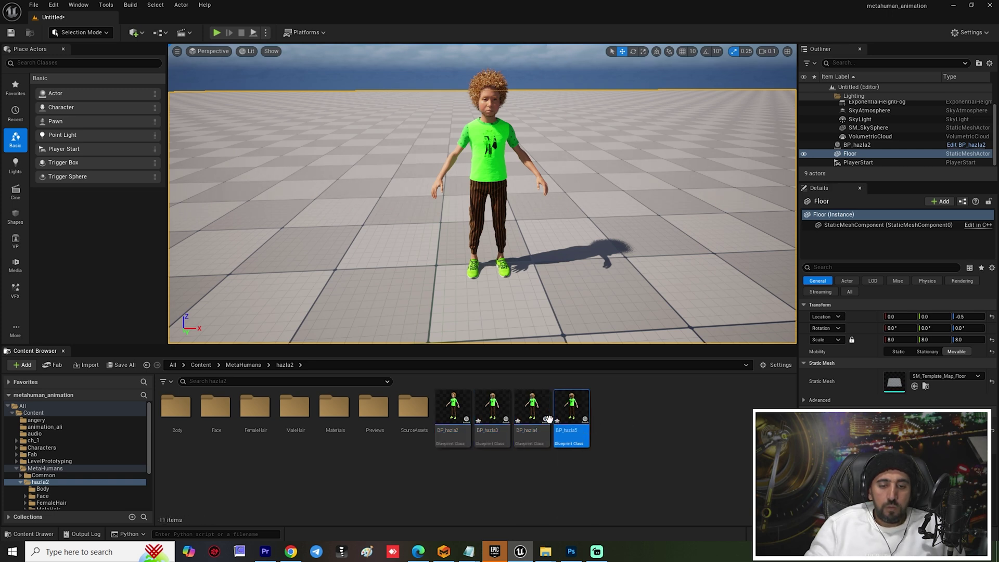
Delete the BP_hazla2 character from the level.
click(458, 408)
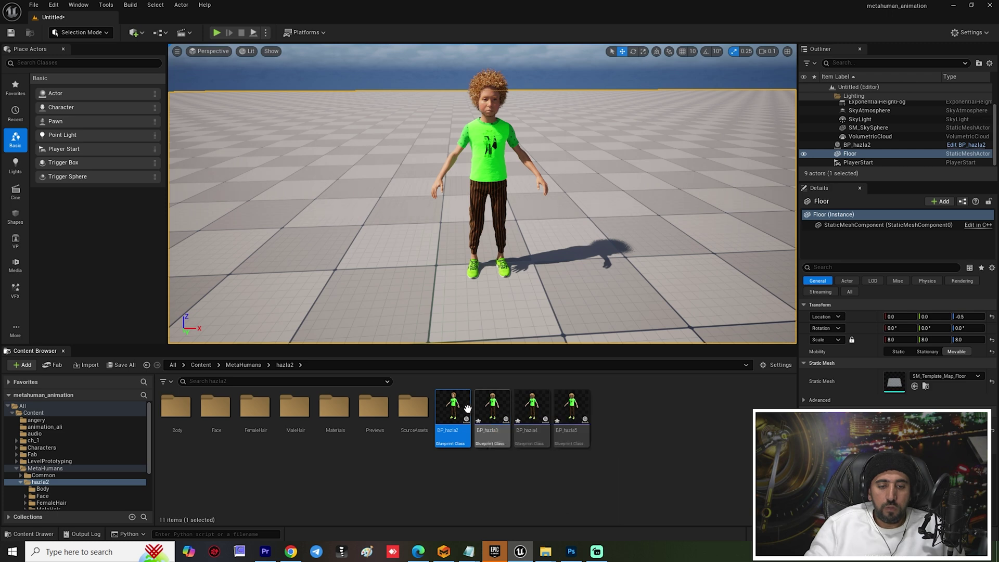
click(489, 152)
key(Delete)
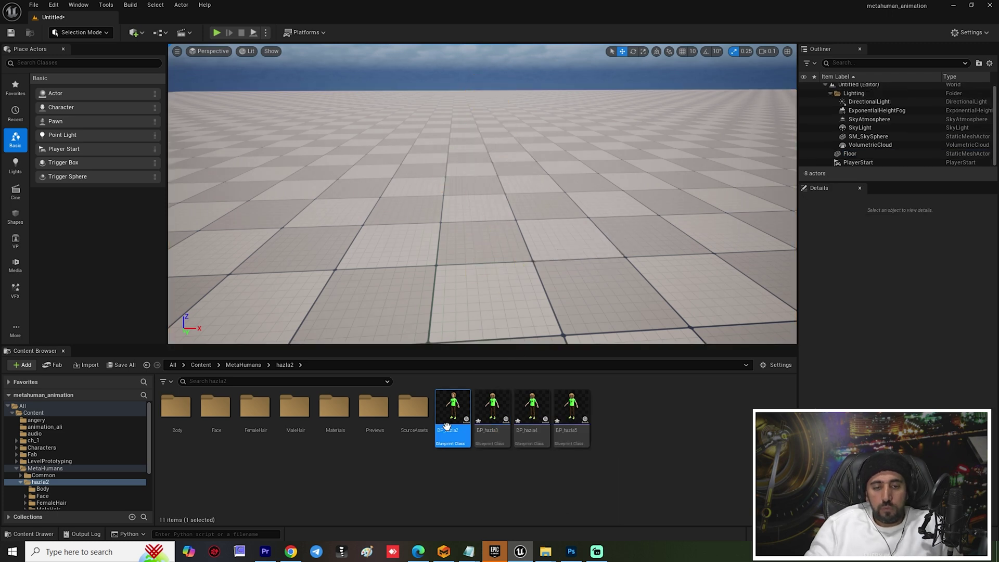
Place the four blueprints BP_hazla2 to BP_hazla5 together on the floor of the level.
shift+click(572, 409)
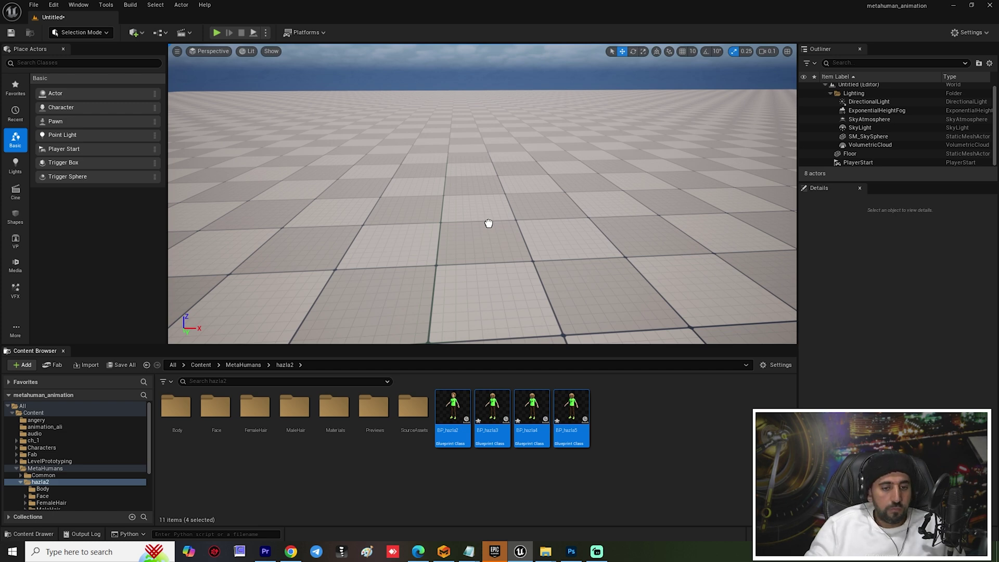
drag(488, 224, 489, 223)
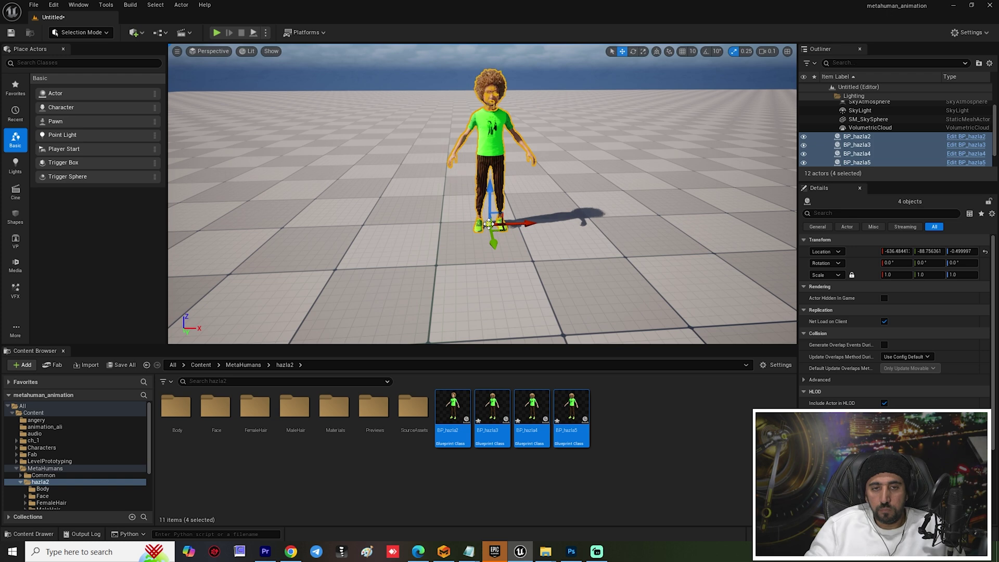
right_drag(569, 199, 515, 187)
click(489, 183)
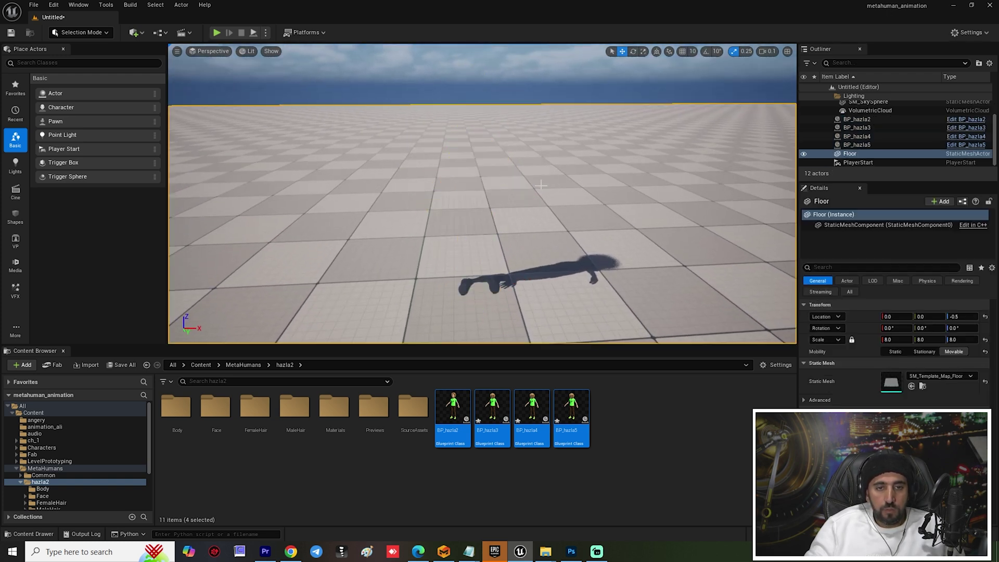
Spread the four overlapping characters into a row along the X axis, with BP_hazla2 at one end and BP_hazla4 at the other.
click(489, 219)
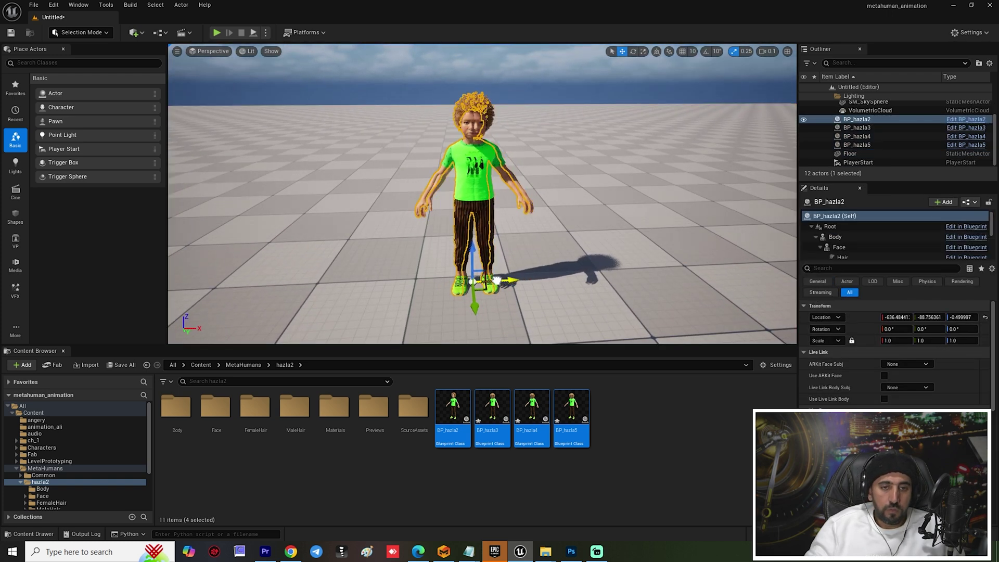
drag(507, 284, 381, 281)
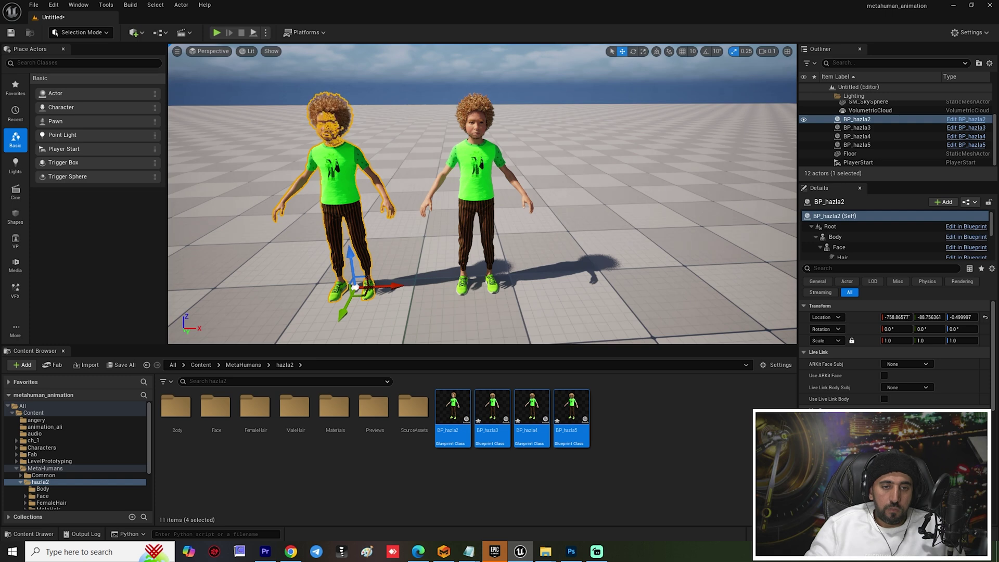
click(492, 281)
drag(512, 281, 614, 279)
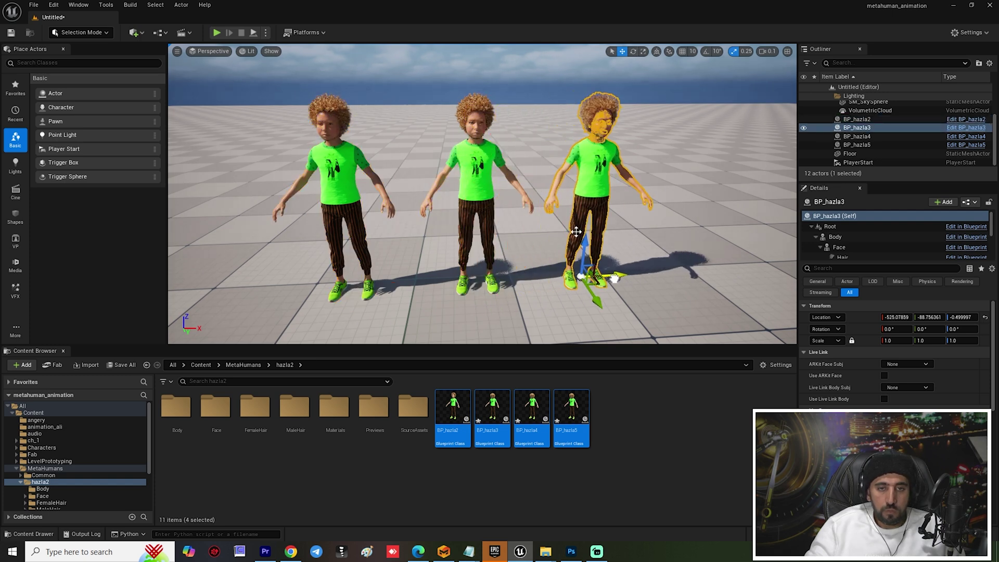
click(476, 218)
drag(512, 281, 727, 295)
Assign the material instance m_01 to the Torso component of the BP_hazla2 character.
key(w)
right_drag(727, 295, 566, 225)
click(438, 234)
key(s)
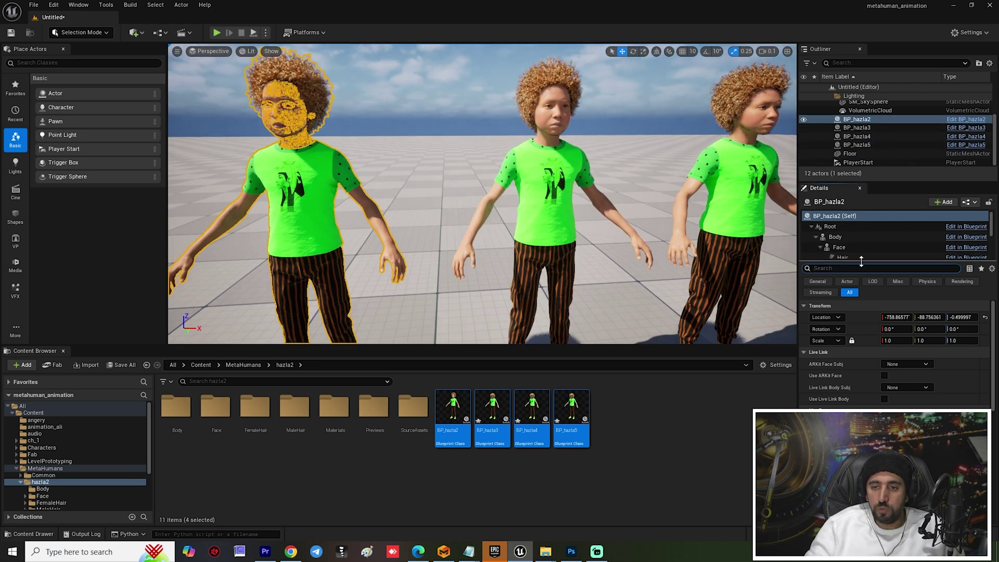
drag(861, 261, 859, 305)
scroll(874, 261, down, 2)
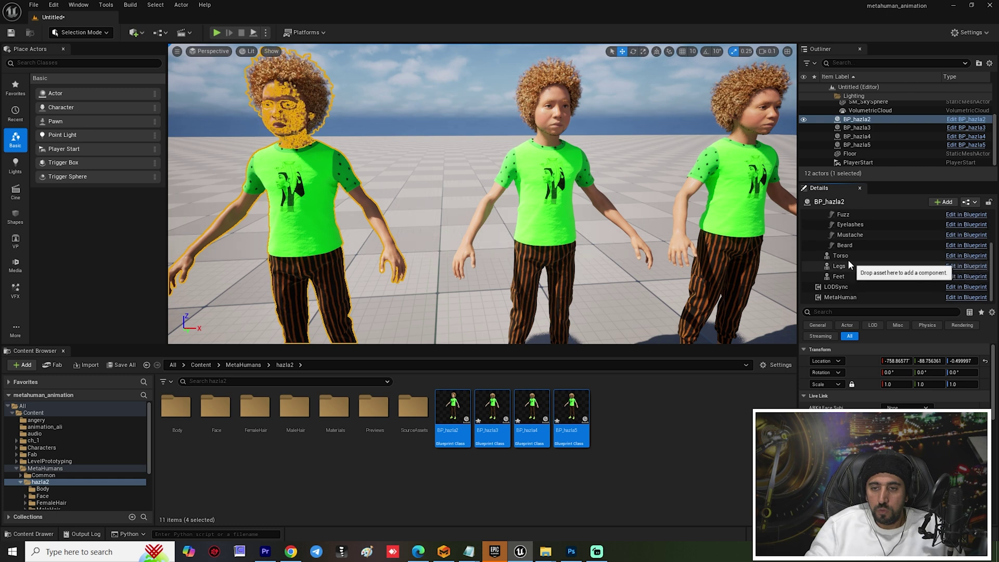
scroll(847, 259, down, 2)
click(846, 256)
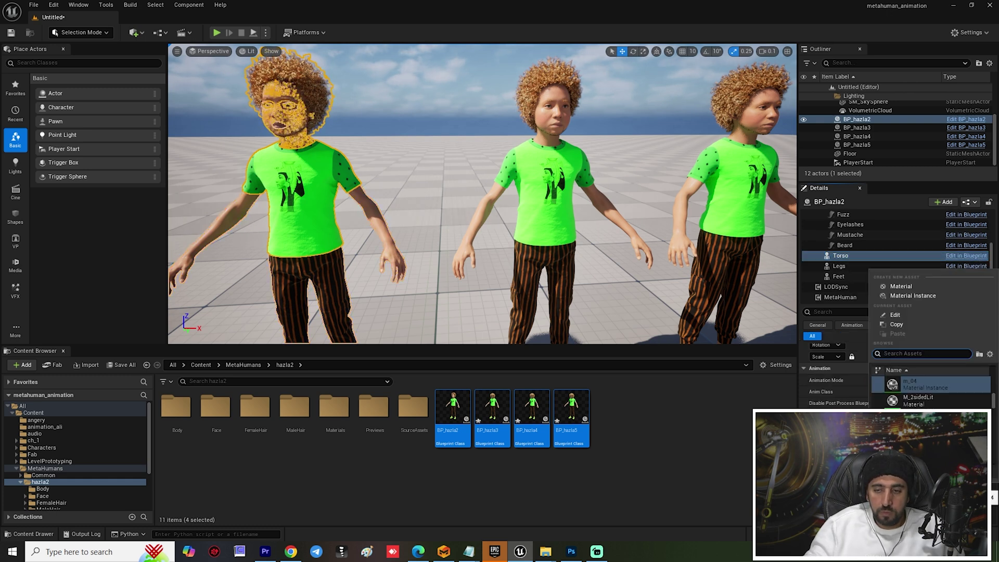
text(m_)
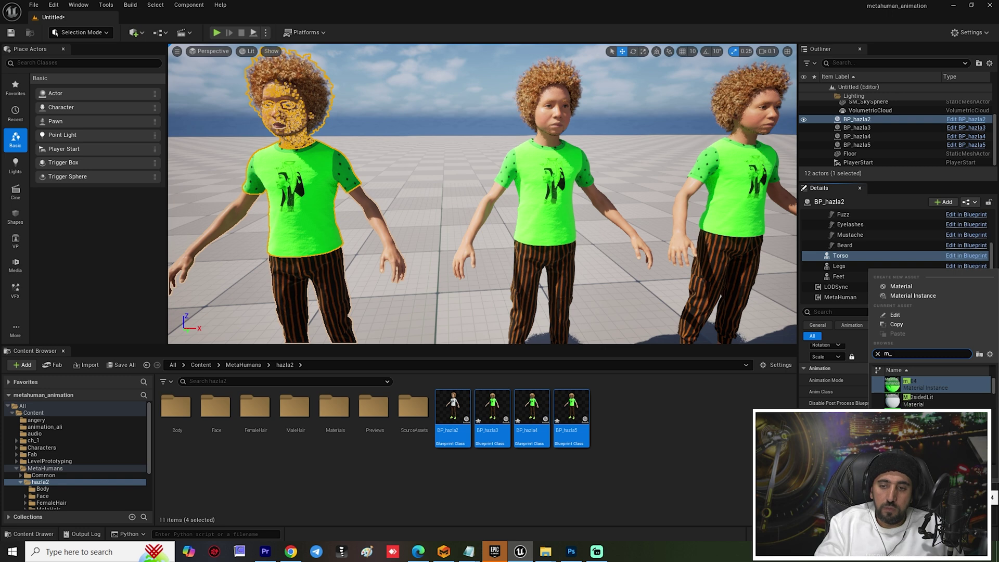
text(01)
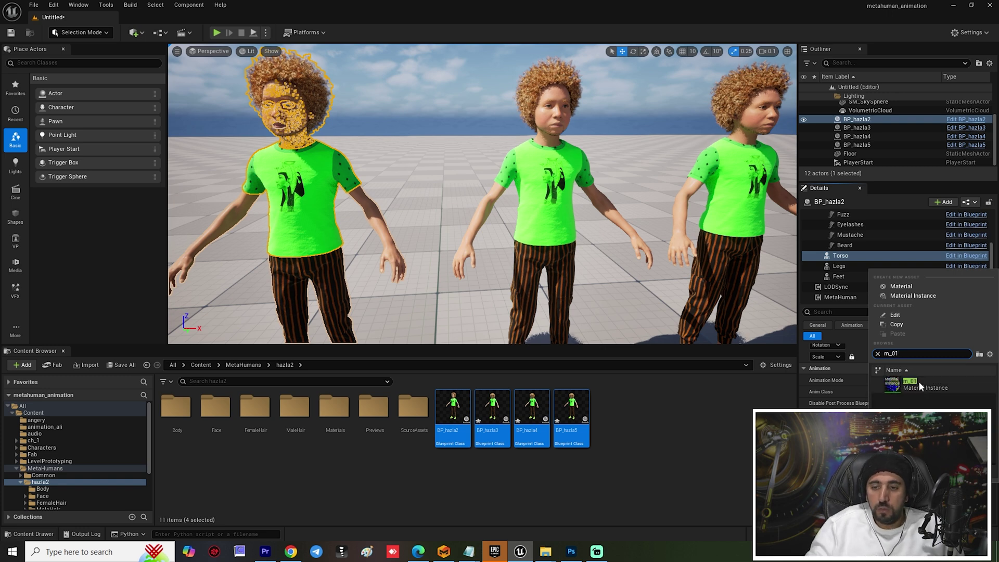
click(919, 386)
Assign the material instance m_02 to the Torso component of the BP_hazla5 character.
click(641, 240)
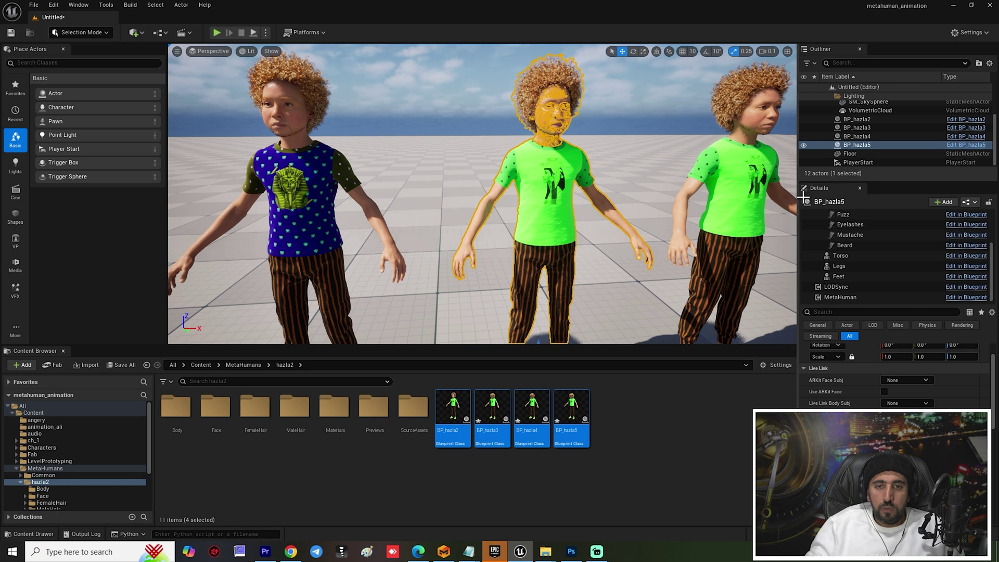
click(852, 256)
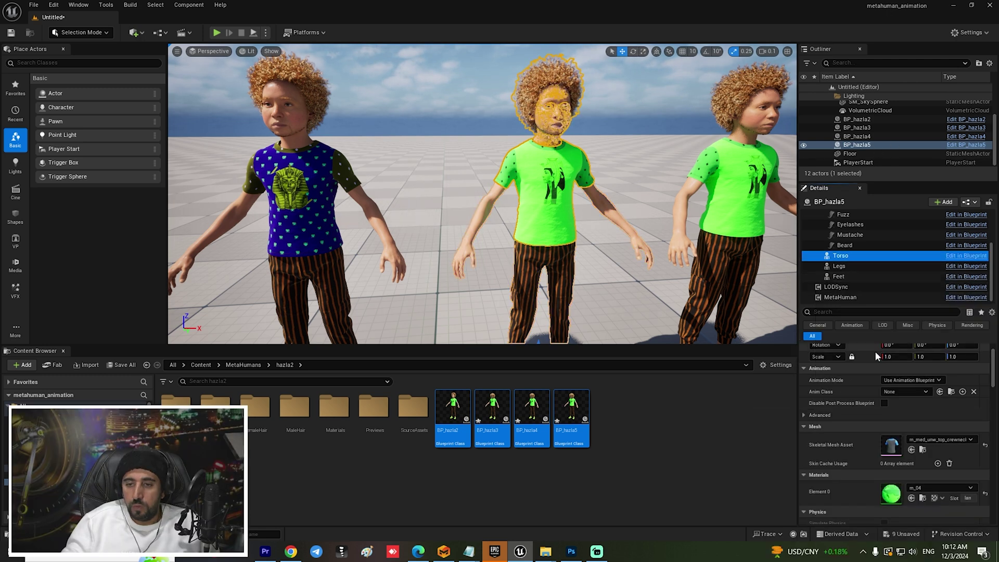
click(936, 488)
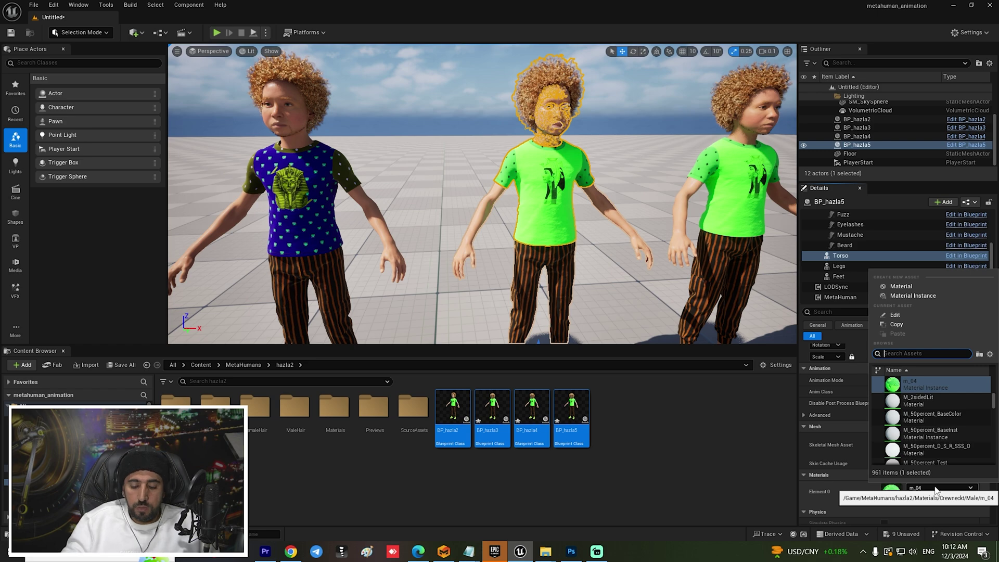
text(m_0)
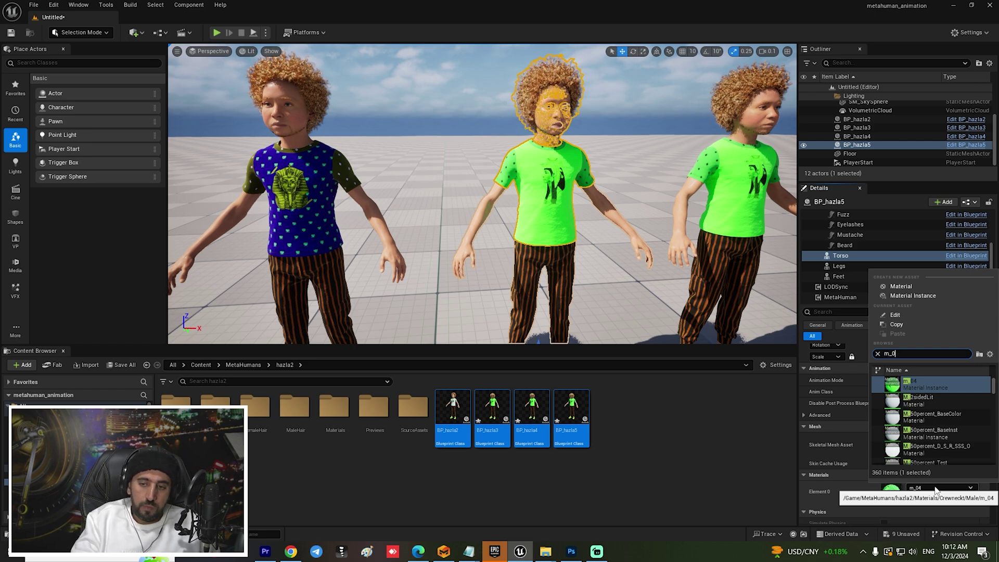
text(2)
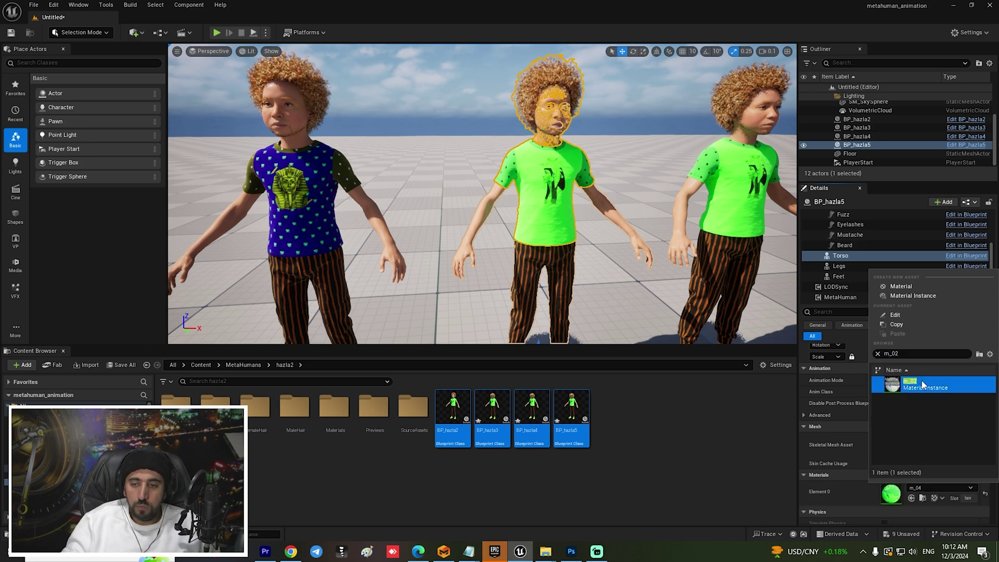
click(922, 384)
Assign the material instance m_03 to the Torso component of the BP_hazla3 character.
right_drag(520, 224, 486, 211)
click(533, 208)
scroll(931, 404, up, 2)
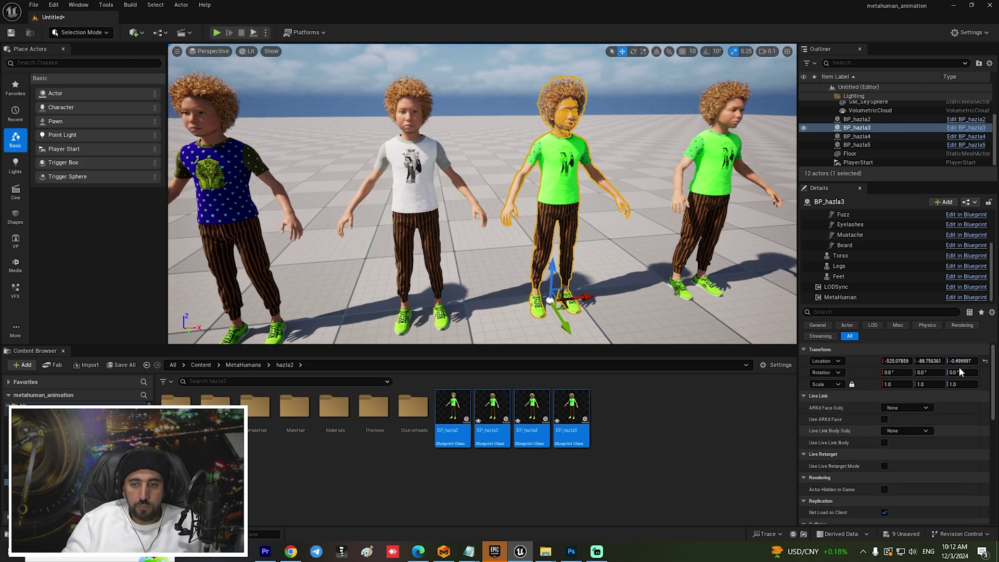
click(841, 257)
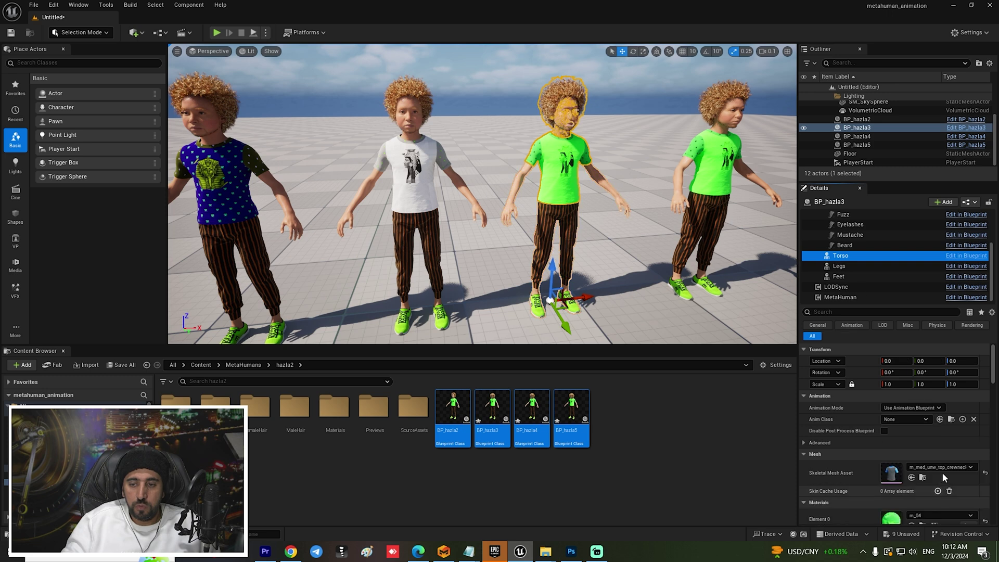
scroll(868, 491, down, 2)
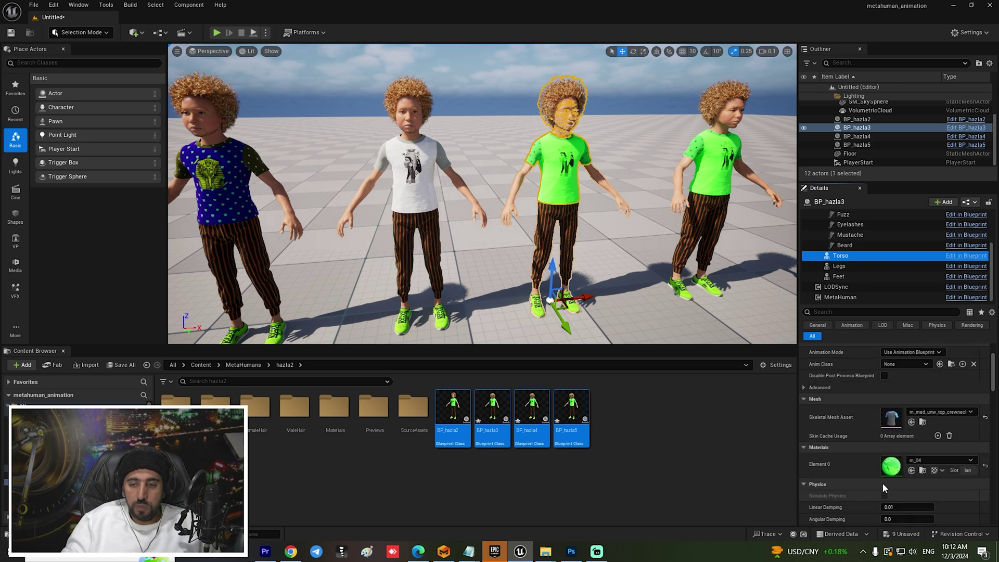
scroll(882, 482, down, 1)
click(931, 434)
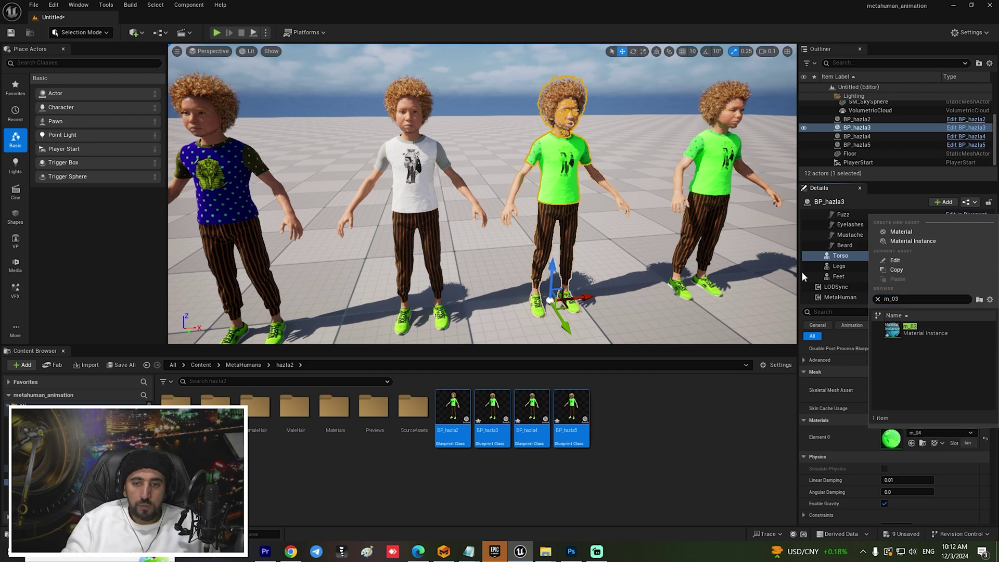
click(905, 330)
key(f)
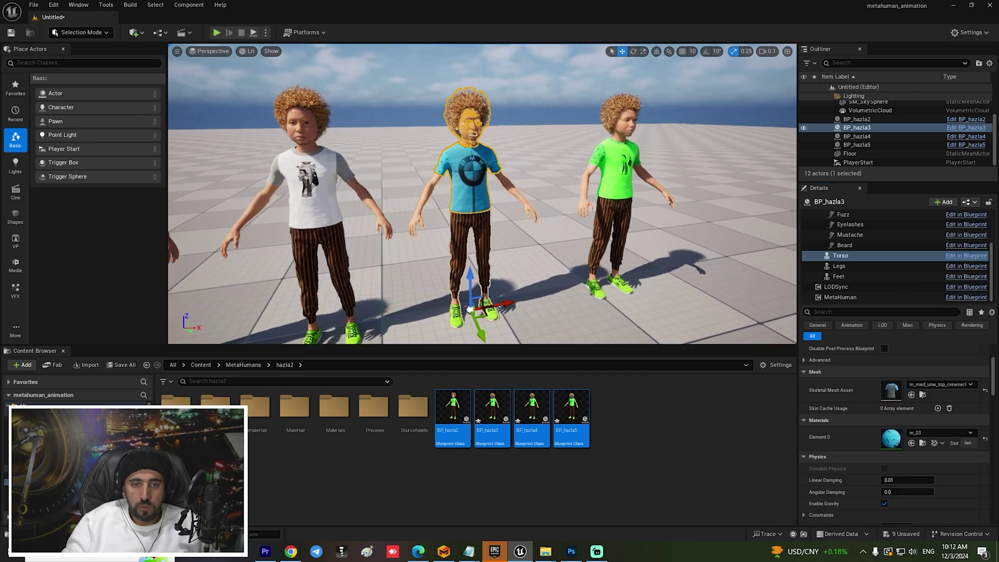
Rearrange the row of characters into a closer, staggered group, with BP_hazla4 standing behind BP_hazla3.
right_drag(174, 321, 174, 322)
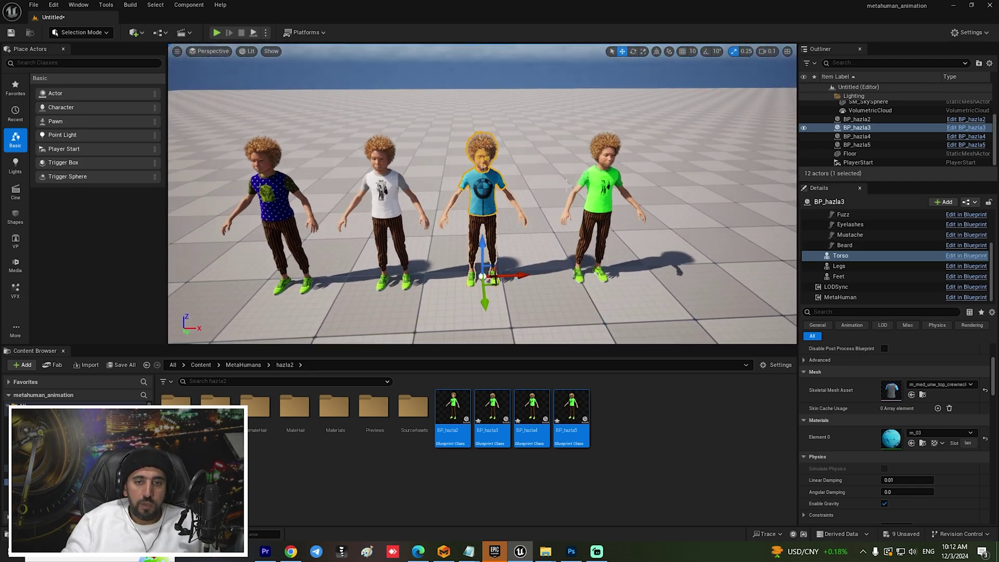
click(603, 208)
right_drag(603, 208, 603, 208)
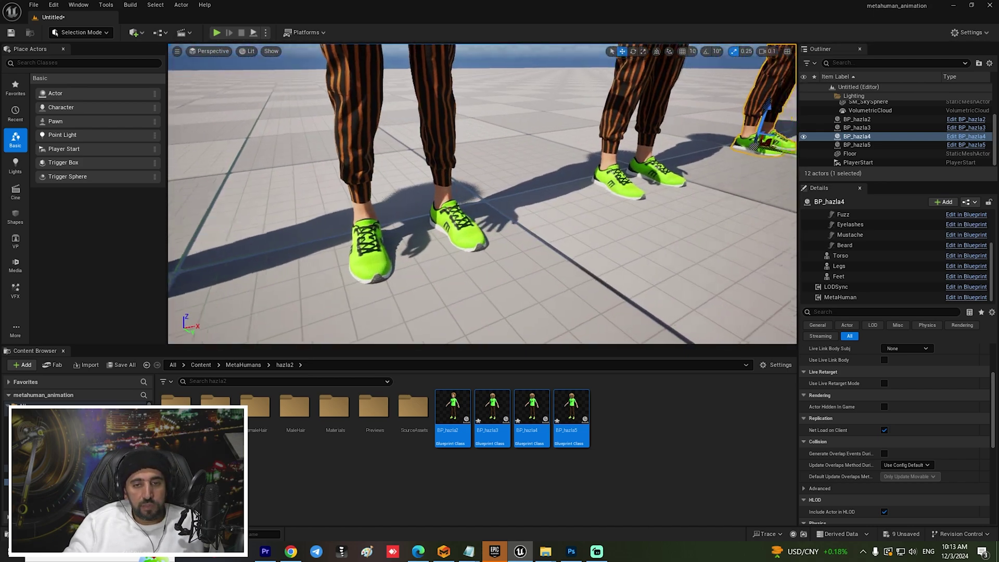
drag(473, 239, 484, 239)
click(658, 151)
drag(645, 208, 542, 330)
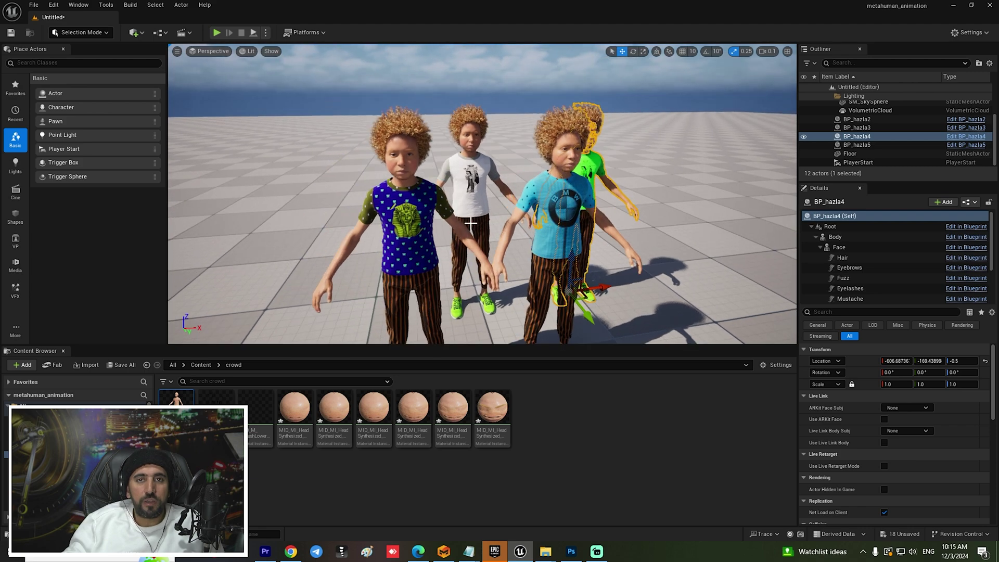
Examine the grouped characters' different T-shirts from several angles, with a close look at BP_hazla2's blue pharaoh print.
scroll(470, 223, up, 3)
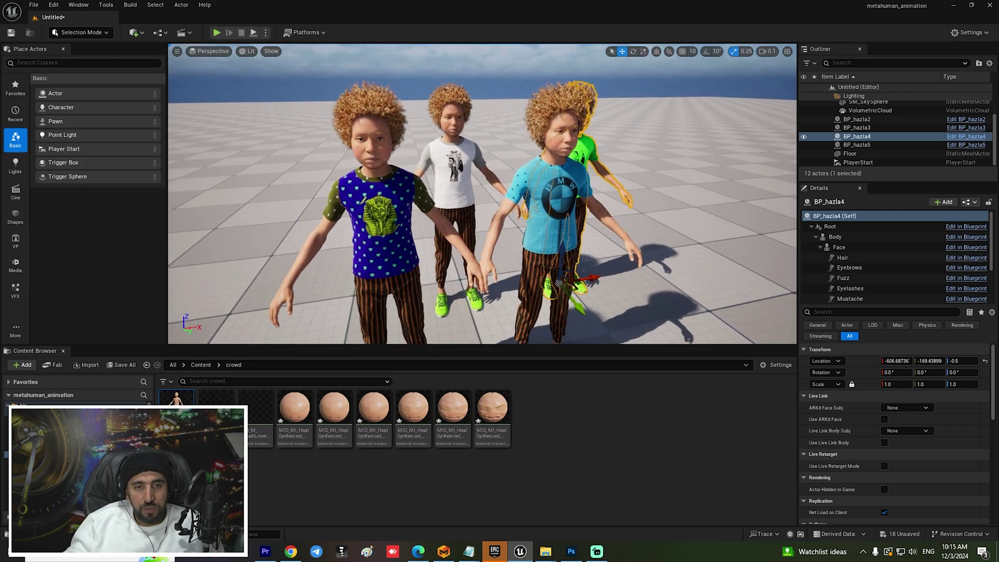
right_drag(471, 224, 499, 223)
scroll(470, 224, down, 5)
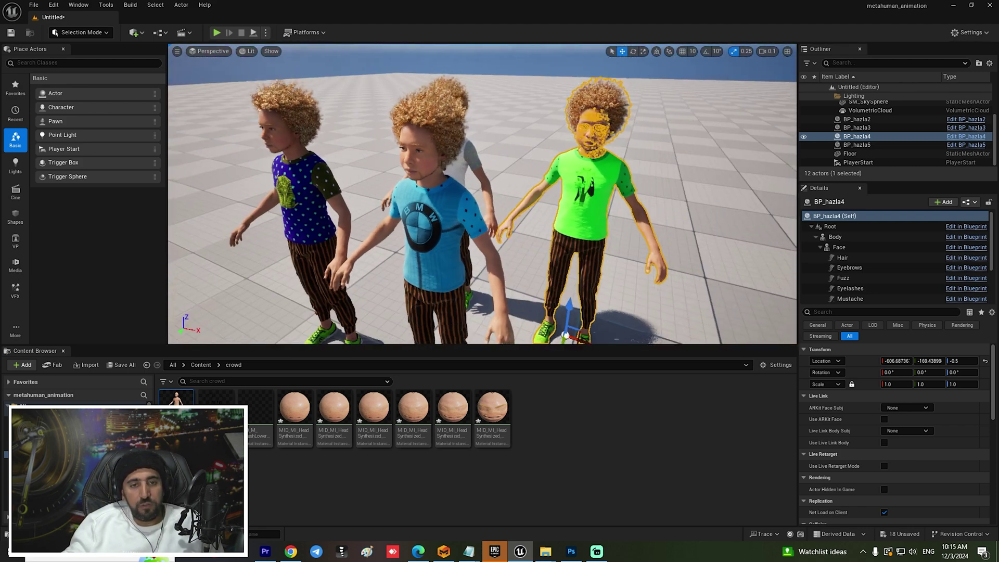
click(664, 289)
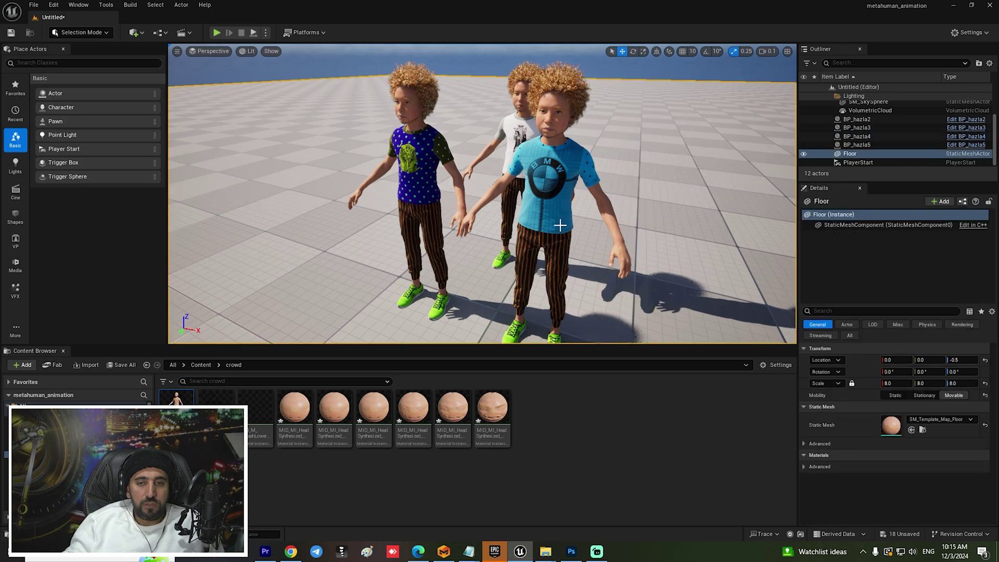
scroll(664, 290, up, 5)
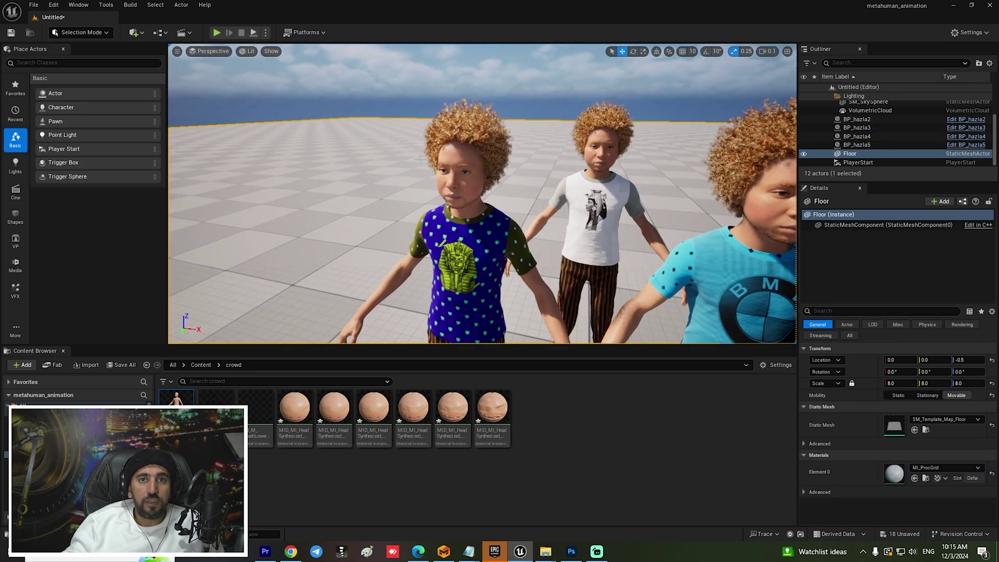
scroll(420, 158, up, 6)
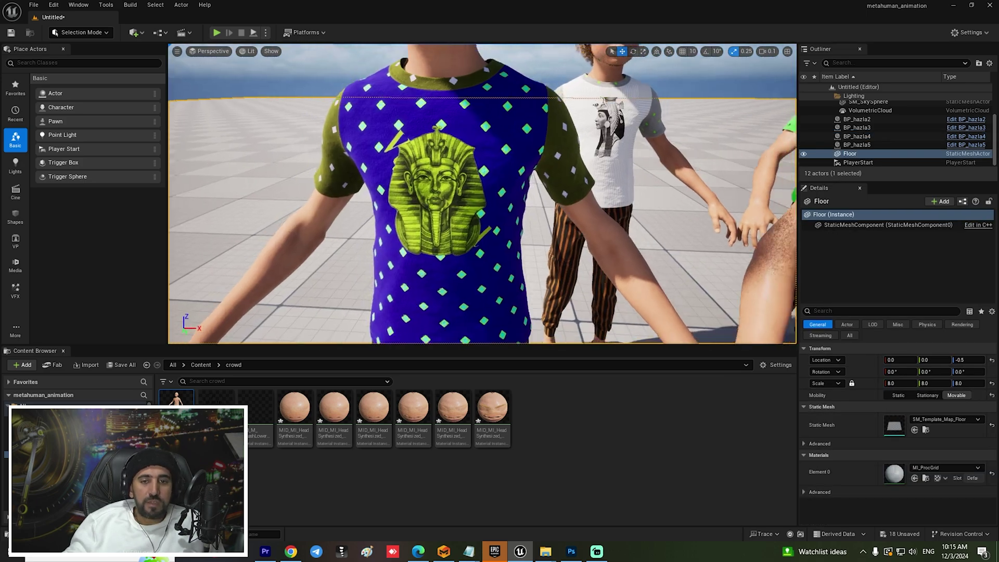